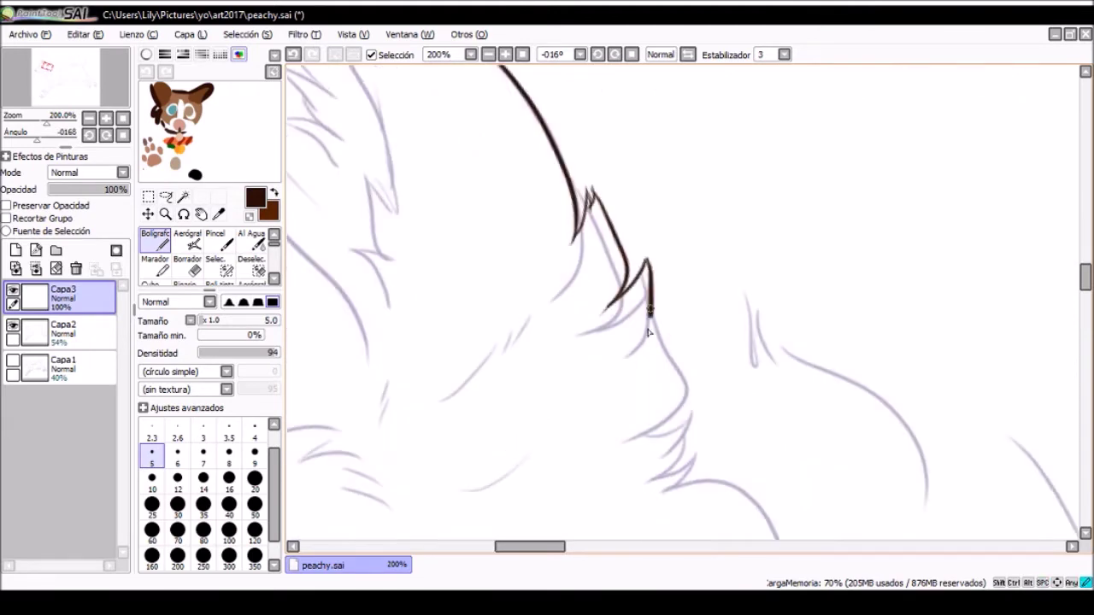
# Ink the neck-ruff fur and the upper edge of the raised foreleg in dark brown with a 5 px pen on layer Capa3
pyautogui.moveTo(637, 154); pyautogui.dragTo(598, 205)
pyautogui.moveTo(649, 248)
pyautogui.mouseDown()
pyautogui.moveTo(556, 415)
pyautogui.moveTo(603, 313)
pyautogui.moveTo(498, 278)
pyautogui.moveTo(456, 293)
pyautogui.moveTo(610, 313)
pyautogui.moveTo(569, 434)
pyautogui.moveTo(676, 437)
pyautogui.moveTo(623, 361)
pyautogui.moveTo(852, 354)
pyautogui.moveTo(542, 367)
pyautogui.moveTo(698, 297)
pyautogui.moveTo(675, 257)
pyautogui.moveTo(806, 350)
pyautogui.moveTo(635, 330)
pyautogui.moveTo(627, 391)
pyautogui.mouseUp()
pyautogui.moveTo(727, 399); pyautogui.dragTo(684, 390)
pyautogui.moveTo(873, 246)
pyautogui.mouseDown()
pyautogui.moveTo(874, 350)
pyautogui.moveTo(769, 282)
pyautogui.moveTo(723, 324)
pyautogui.moveTo(629, 246)
pyautogui.moveTo(583, 256)
pyautogui.mouseUp()
pyautogui.moveTo(547, 354)
pyautogui.mouseDown()
pyautogui.moveTo(606, 298)
pyautogui.moveTo(562, 435)
pyautogui.moveTo(934, 195)
pyautogui.moveTo(771, 264)
pyautogui.moveTo(556, 237)
pyautogui.moveTo(554, 362)
pyautogui.mouseUp()
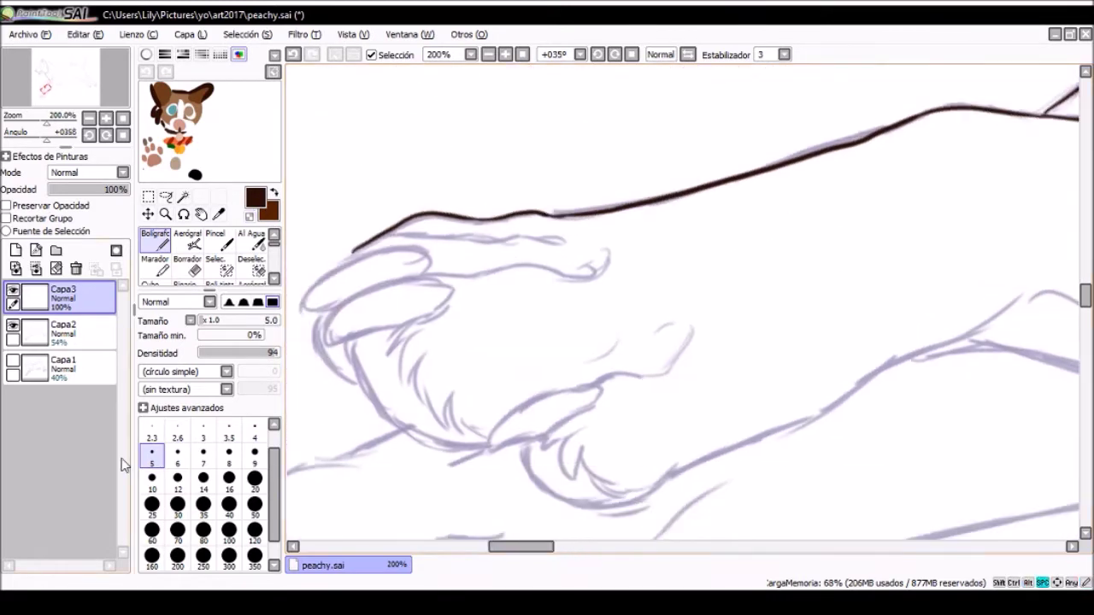
# Ink the raised front paw's toes, claws and fur tufts over the sketch with a 4 px pen
pyautogui.click(254, 431)
pyautogui.moveTo(357, 244); pyautogui.dragTo(534, 229)
pyautogui.moveTo(415, 274); pyautogui.dragTo(624, 261)
pyautogui.moveTo(412, 403); pyautogui.dragTo(493, 334)
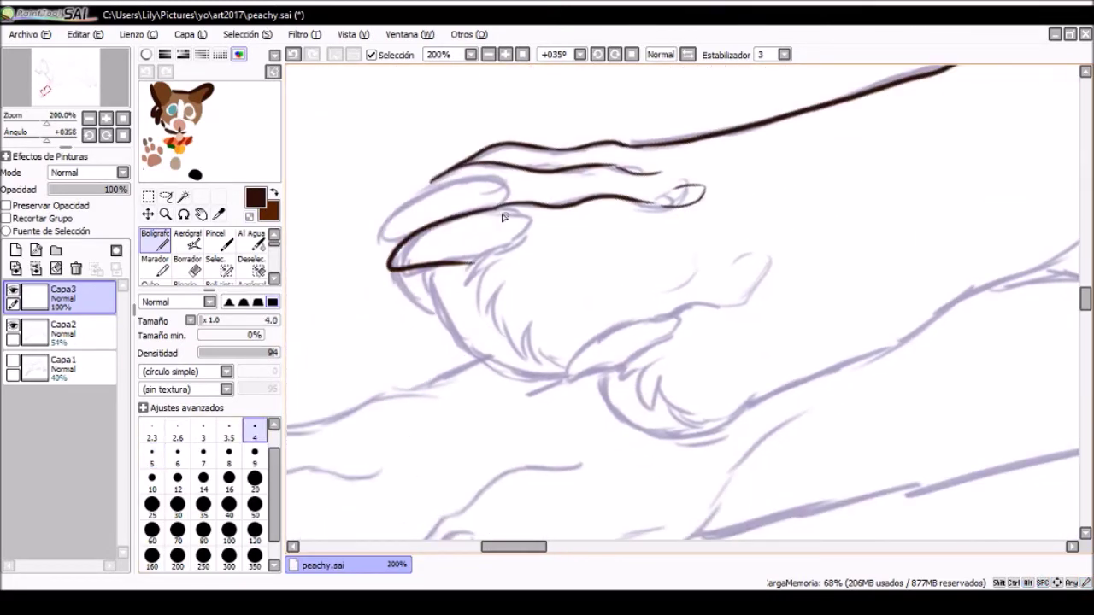
pyautogui.moveTo(578, 360); pyautogui.dragTo(419, 322)
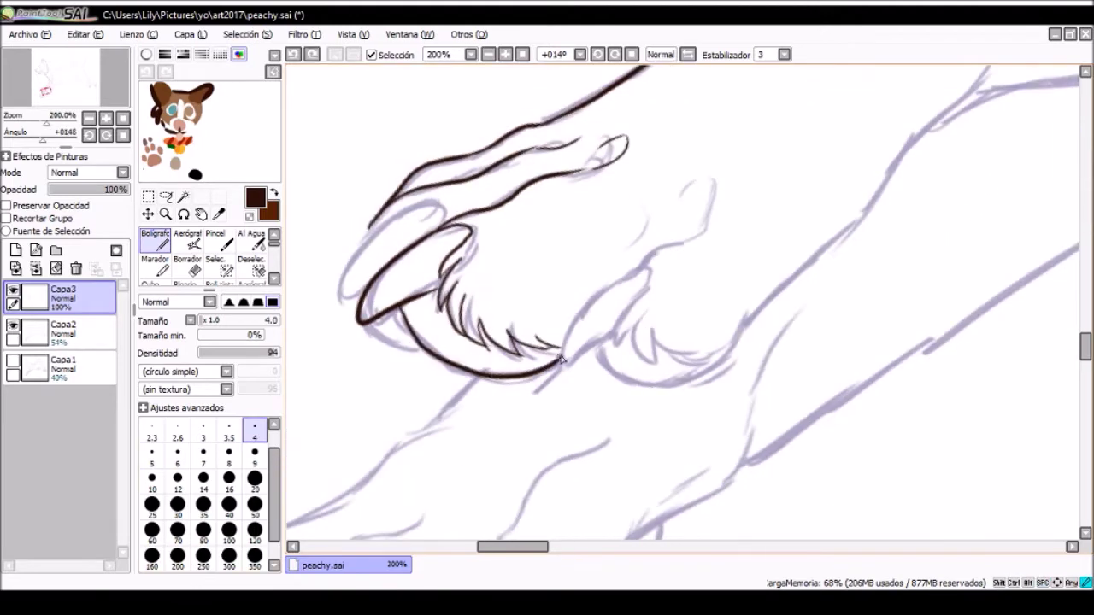
# Ink the raised front paw's lower toe with its claw and fur, and trace the foreleg's underside
pyautogui.moveTo(561, 359); pyautogui.dragTo(632, 401)
pyautogui.moveTo(441, 366)
pyautogui.mouseDown()
pyautogui.moveTo(588, 320)
pyautogui.moveTo(671, 357)
pyautogui.moveTo(436, 284)
pyautogui.mouseUp()
pyautogui.moveTo(554, 374); pyautogui.dragTo(630, 346)
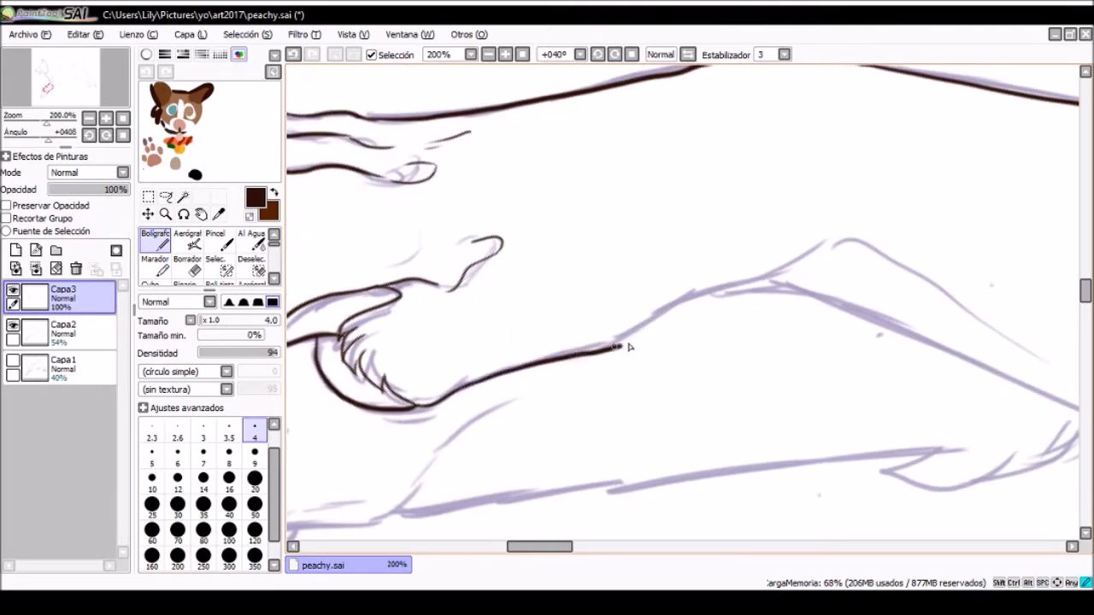
pyautogui.scroll(-3, 598, 342)
pyautogui.scroll(3, 598, 342)
pyautogui.moveTo(574, 214); pyautogui.dragTo(710, 174)
pyautogui.moveTo(371, 271); pyautogui.dragTo(629, 249)
pyautogui.moveTo(488, 390)
pyautogui.mouseDown()
pyautogui.moveTo(717, 265)
pyautogui.moveTo(508, 317)
pyautogui.mouseUp()
# Ink the hind leg's edge and the hind paw's toes, claws and fur tufts with a 5 px pen
pyautogui.scroll(2, 756, 280)
pyautogui.moveTo(444, 299); pyautogui.dragTo(500, 286)
pyautogui.moveTo(482, 316); pyautogui.dragTo(547, 295)
pyautogui.moveTo(547, 321); pyautogui.dragTo(649, 256)
pyautogui.moveTo(547, 359)
pyautogui.mouseDown()
pyautogui.moveTo(598, 398)
pyautogui.moveTo(520, 342)
pyautogui.mouseUp()
pyautogui.moveTo(462, 307); pyautogui.dragTo(486, 371)
pyautogui.moveTo(554, 373)
pyautogui.mouseDown()
pyautogui.moveTo(598, 324)
pyautogui.moveTo(581, 282)
pyautogui.moveTo(534, 251)
pyautogui.moveTo(593, 221)
pyautogui.mouseUp()
pyautogui.moveTo(891, 247)
pyautogui.mouseDown()
pyautogui.moveTo(647, 305)
pyautogui.moveTo(408, 274)
pyautogui.moveTo(498, 342)
pyautogui.moveTo(663, 288)
pyautogui.moveTo(696, 232)
pyautogui.moveTo(616, 410)
pyautogui.moveTo(496, 259)
pyautogui.moveTo(674, 190)
pyautogui.moveTo(597, 333)
pyautogui.moveTo(711, 267)
pyautogui.mouseUp()
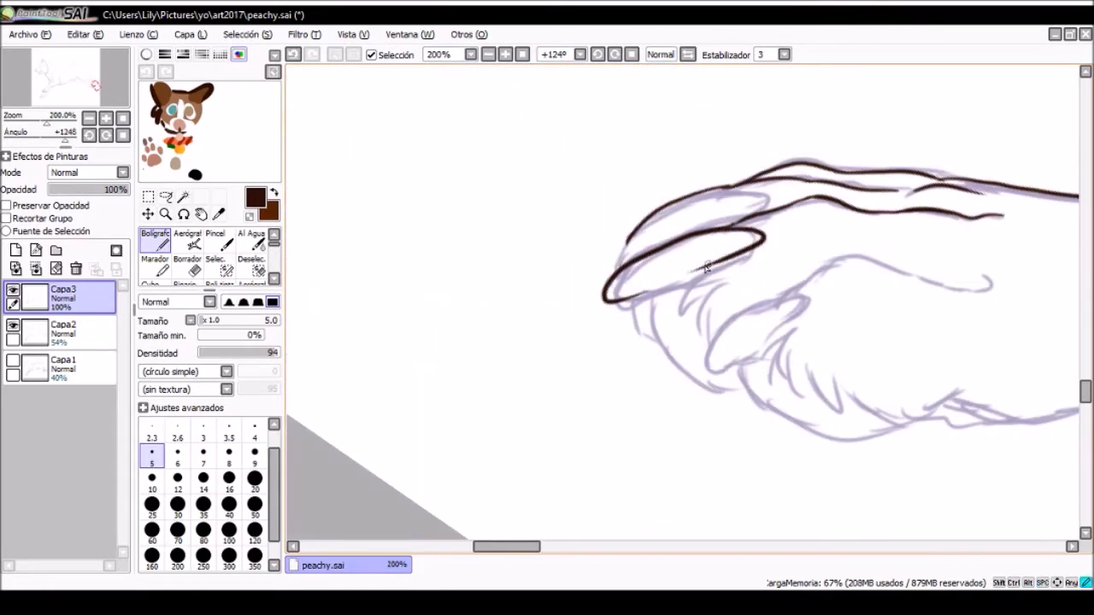
pyautogui.moveTo(716, 331)
pyautogui.mouseDown()
pyautogui.moveTo(569, 298)
pyautogui.moveTo(481, 308)
pyautogui.moveTo(567, 364)
pyautogui.moveTo(521, 272)
pyautogui.moveTo(667, 342)
pyautogui.moveTo(795, 318)
pyautogui.mouseUp()
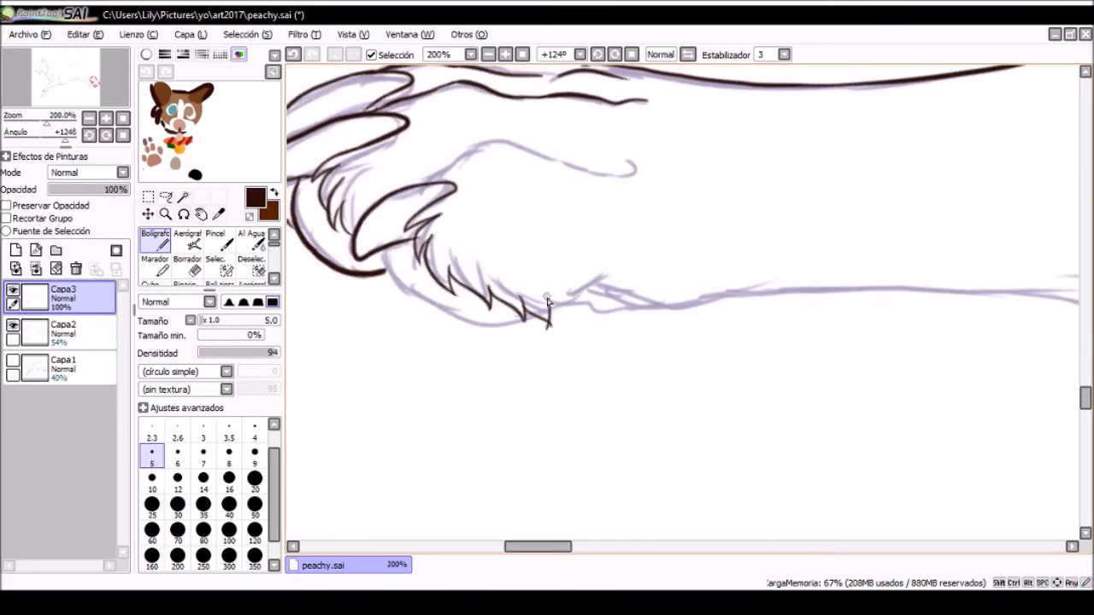
# Ink the tufted outline of the tail and the fur along the rump
pyautogui.moveTo(598, 389)
pyautogui.mouseDown()
pyautogui.moveTo(589, 372)
pyautogui.moveTo(468, 339)
pyautogui.mouseUp()
pyautogui.moveTo(591, 331)
pyautogui.mouseDown()
pyautogui.moveTo(471, 347)
pyautogui.moveTo(959, 491)
pyautogui.moveTo(705, 311)
pyautogui.moveTo(757, 430)
pyautogui.moveTo(550, 330)
pyautogui.moveTo(656, 359)
pyautogui.moveTo(590, 371)
pyautogui.moveTo(659, 396)
pyautogui.moveTo(495, 310)
pyautogui.moveTo(759, 422)
pyautogui.moveTo(698, 317)
pyautogui.moveTo(637, 265)
pyautogui.moveTo(695, 194)
pyautogui.moveTo(649, 257)
pyautogui.moveTo(556, 325)
pyautogui.moveTo(454, 373)
pyautogui.moveTo(513, 191)
pyautogui.mouseUp()
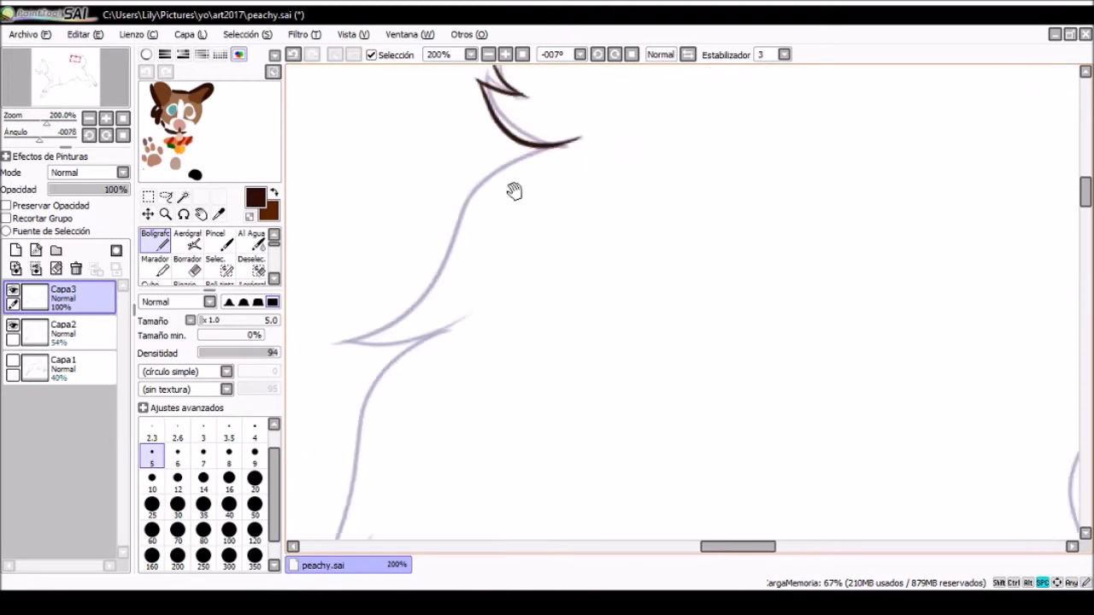
pyautogui.moveTo(667, 273)
pyautogui.mouseDown()
pyautogui.moveTo(542, 385)
pyautogui.moveTo(479, 342)
pyautogui.moveTo(549, 365)
pyautogui.moveTo(390, 243)
pyautogui.moveTo(429, 308)
pyautogui.moveTo(471, 342)
pyautogui.moveTo(809, 306)
pyautogui.moveTo(737, 385)
pyautogui.moveTo(525, 415)
pyautogui.mouseUp()
pyautogui.scroll(-3, 370, 344)
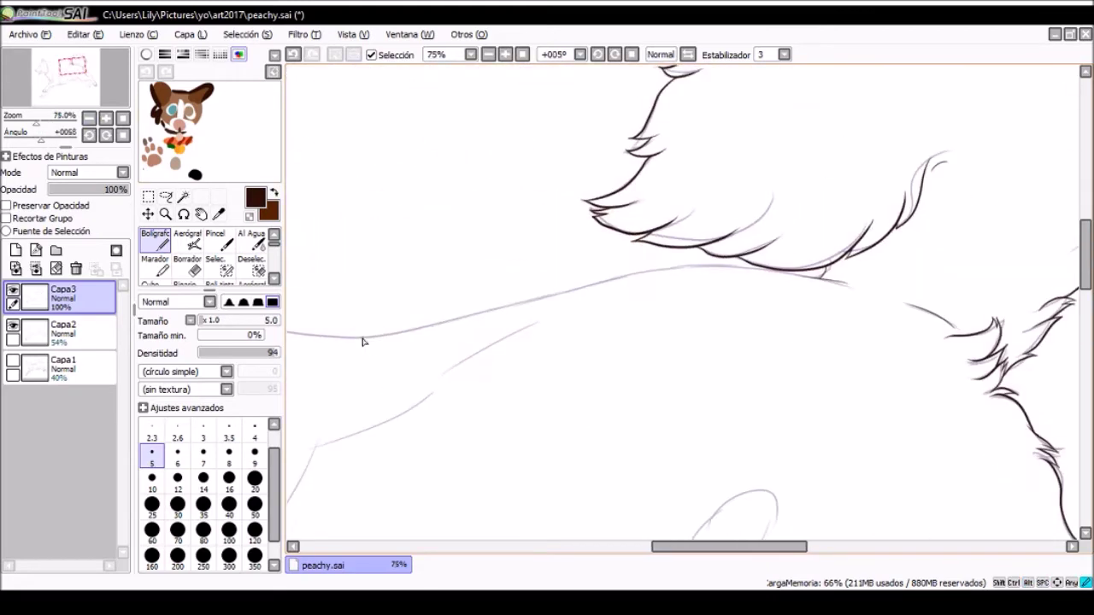
# Ink the back line and the tufted top of the neck up to the head
pyautogui.scroll(1, 371, 344)
pyautogui.scroll(1, 427, 293)
pyautogui.moveTo(427, 293)
pyautogui.mouseDown()
pyautogui.moveTo(691, 248)
pyautogui.moveTo(499, 309)
pyautogui.mouseUp()
pyautogui.moveTo(625, 336)
pyautogui.mouseDown()
pyautogui.moveTo(516, 398)
pyautogui.moveTo(406, 250)
pyautogui.moveTo(776, 268)
pyautogui.moveTo(475, 316)
pyautogui.moveTo(301, 300)
pyautogui.mouseUp()
pyautogui.moveTo(301, 301); pyautogui.dragTo(525, 261)
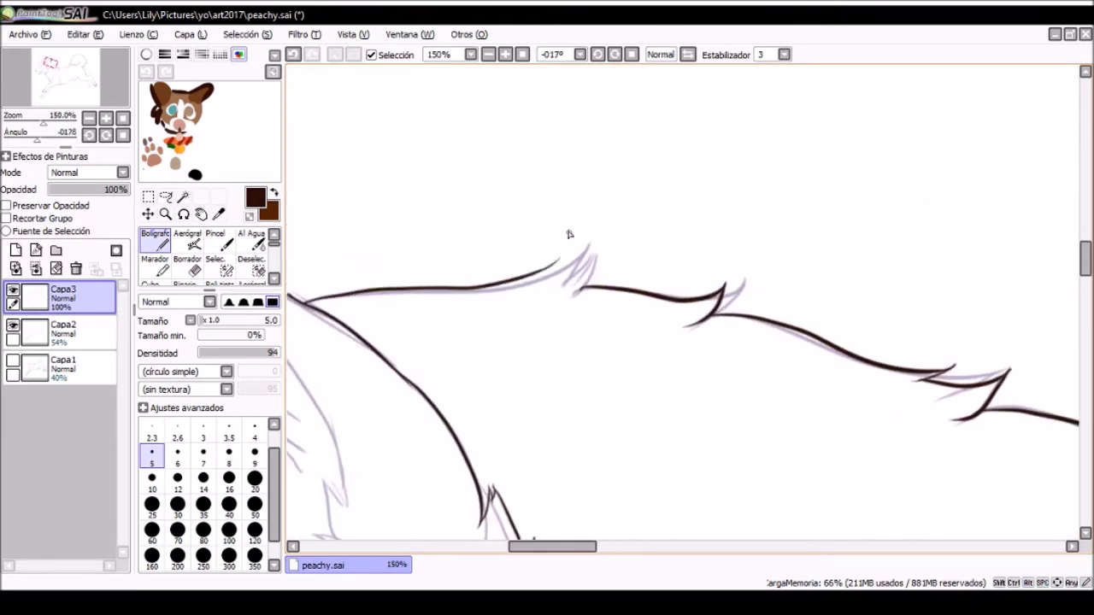
# Ink both ears, including the inner-ear outline and its fur strokes
pyautogui.moveTo(569, 288)
pyautogui.mouseDown()
pyautogui.moveTo(806, 374)
pyautogui.moveTo(650, 257)
pyautogui.mouseUp()
pyautogui.moveTo(630, 231); pyautogui.dragTo(799, 255)
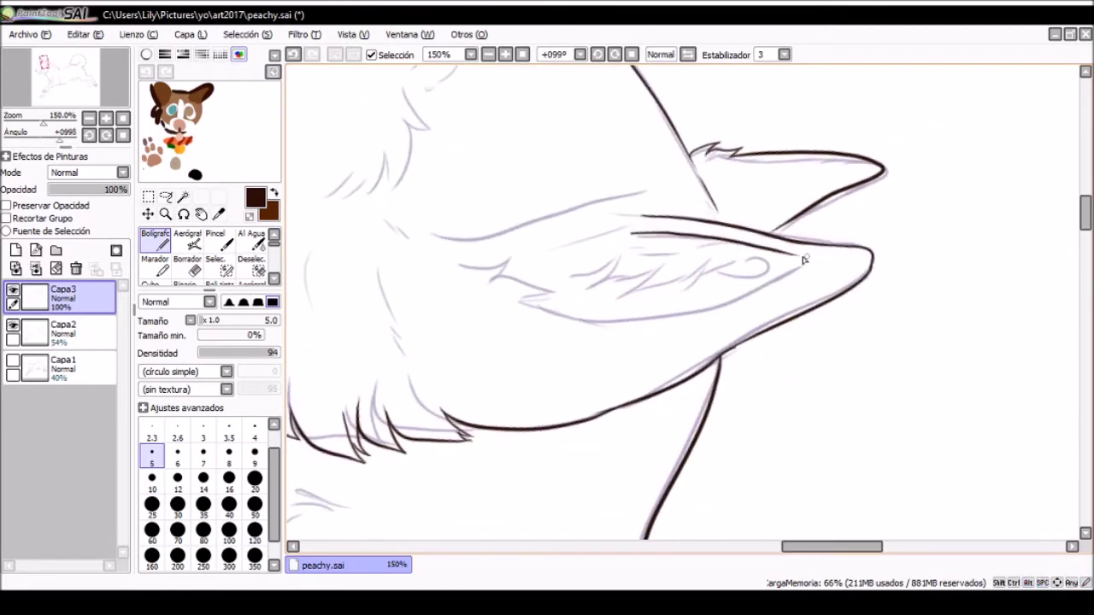
pyautogui.moveTo(657, 333)
pyautogui.mouseDown()
pyautogui.moveTo(520, 384)
pyautogui.moveTo(667, 337)
pyautogui.mouseUp()
pyautogui.moveTo(709, 331); pyautogui.dragTo(684, 352)
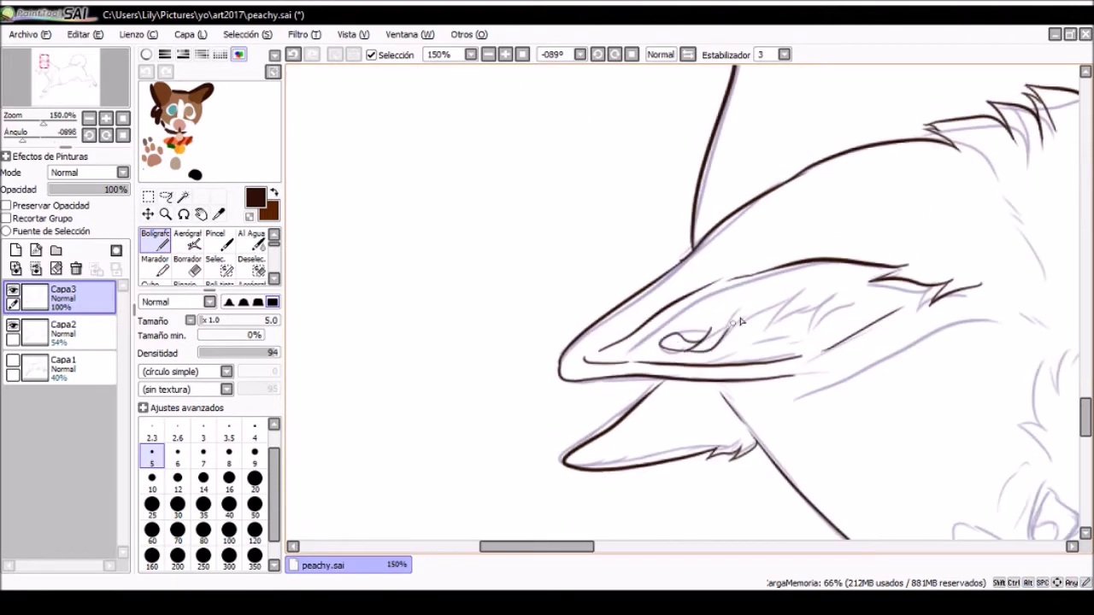
# Ink the brow fur, eye, nose, muzzle and open mouth, and outline the teeth in black with a 3.5 px pen
pyautogui.moveTo(782, 326)
pyautogui.mouseDown()
pyautogui.moveTo(825, 420)
pyautogui.moveTo(966, 464)
pyautogui.moveTo(597, 274)
pyautogui.mouseUp()
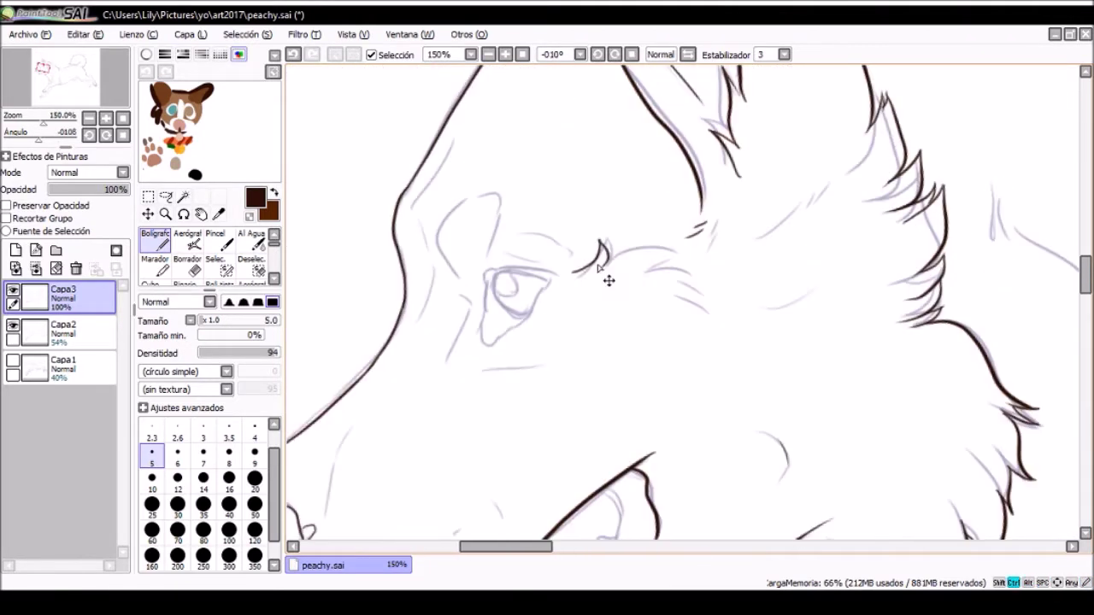
pyautogui.moveTo(682, 344); pyautogui.dragTo(774, 274)
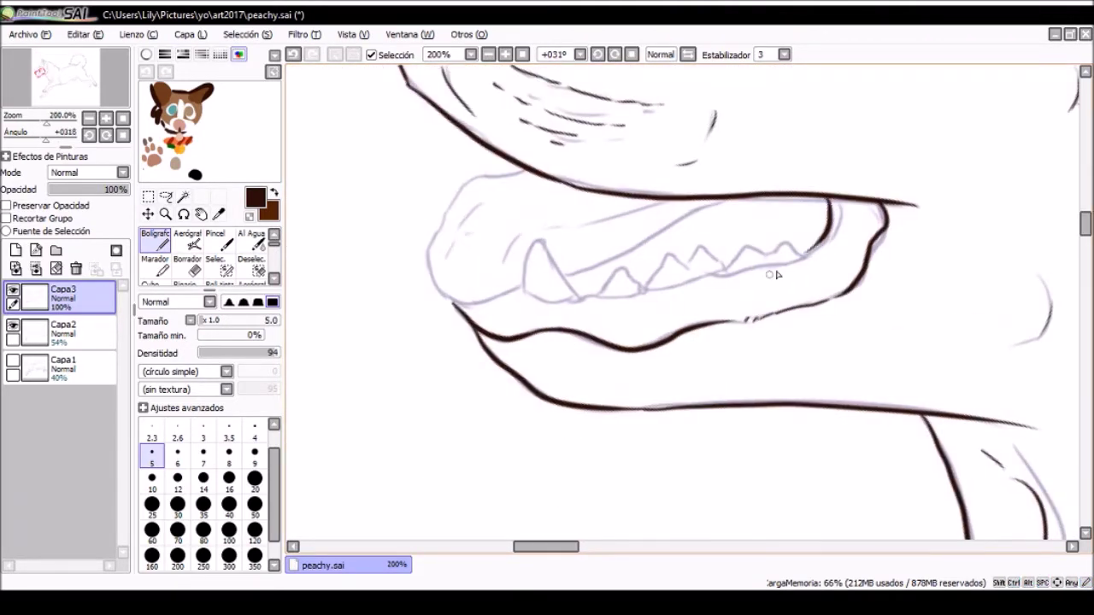
pyautogui.moveTo(526, 293)
pyautogui.mouseDown()
pyautogui.moveTo(570, 293)
pyautogui.moveTo(449, 230)
pyautogui.moveTo(472, 264)
pyautogui.moveTo(453, 460)
pyautogui.moveTo(582, 304)
pyautogui.moveTo(644, 363)
pyautogui.moveTo(629, 370)
pyautogui.moveTo(654, 416)
pyautogui.moveTo(604, 381)
pyautogui.moveTo(637, 370)
pyautogui.mouseUp()
pyautogui.scroll(1, 598, 274)
pyautogui.scroll(-3, 638, 365)
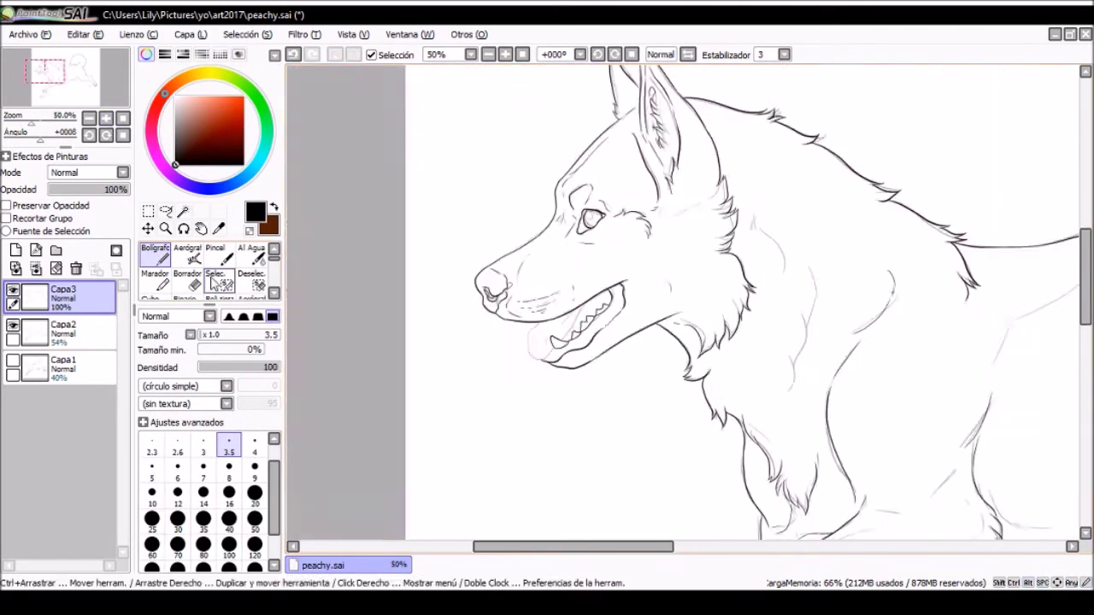
# Outline the tongue in light brown with the 3.5 px pen
pyautogui.scroll(2, 547, 299)
pyautogui.click(197, 256)
pyautogui.moveTo(457, 248); pyautogui.dragTo(403, 265)
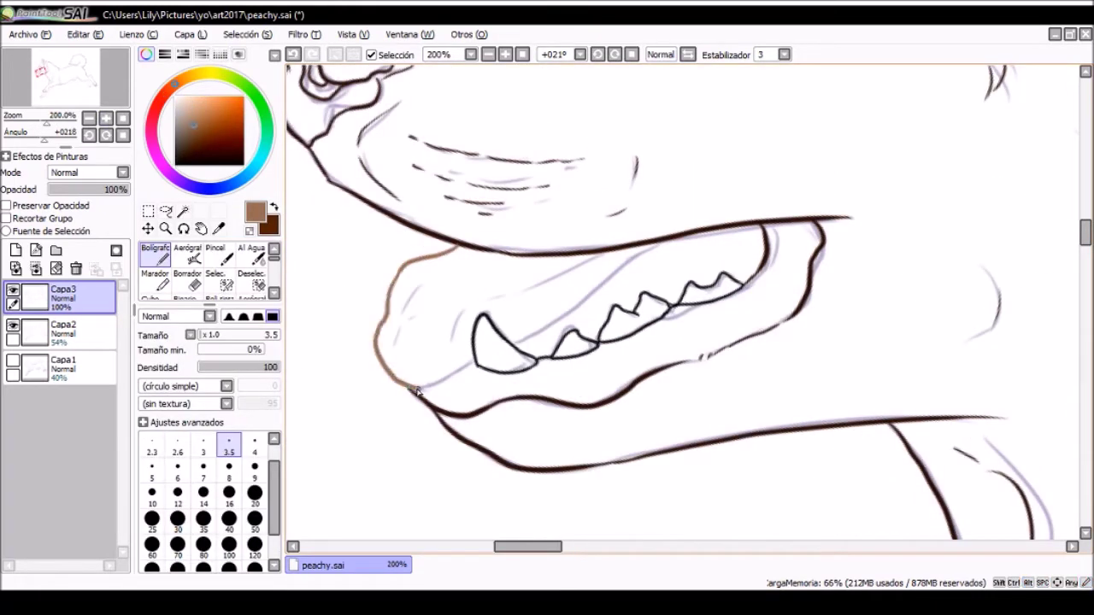
# Ink the lowest front leg and its paw with toes, claws and fur tufts in dark brown at 5 px
pyautogui.scroll(-1, 359, 247)
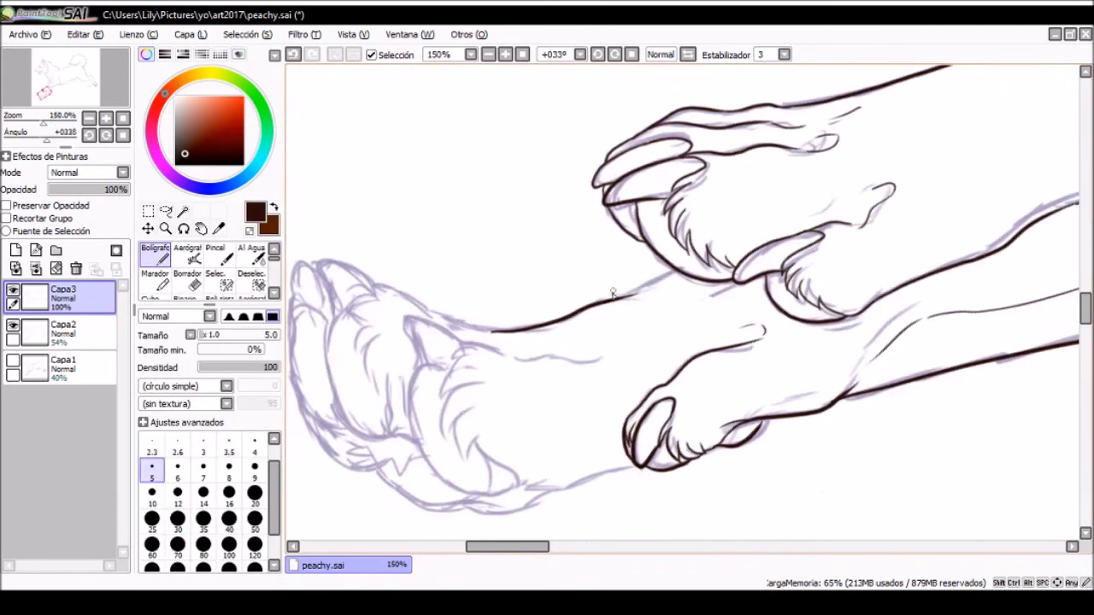
pyautogui.moveTo(691, 313)
pyautogui.mouseDown()
pyautogui.moveTo(522, 298)
pyautogui.moveTo(632, 378)
pyautogui.mouseUp()
pyautogui.moveTo(553, 336); pyautogui.dragTo(414, 377)
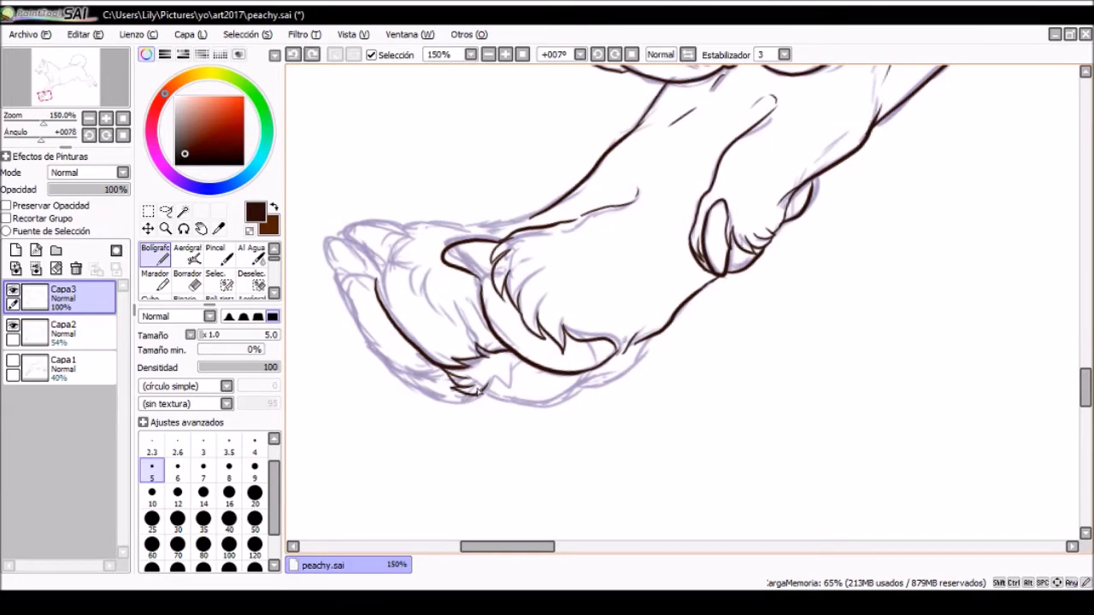
pyautogui.moveTo(514, 389); pyautogui.dragTo(500, 235)
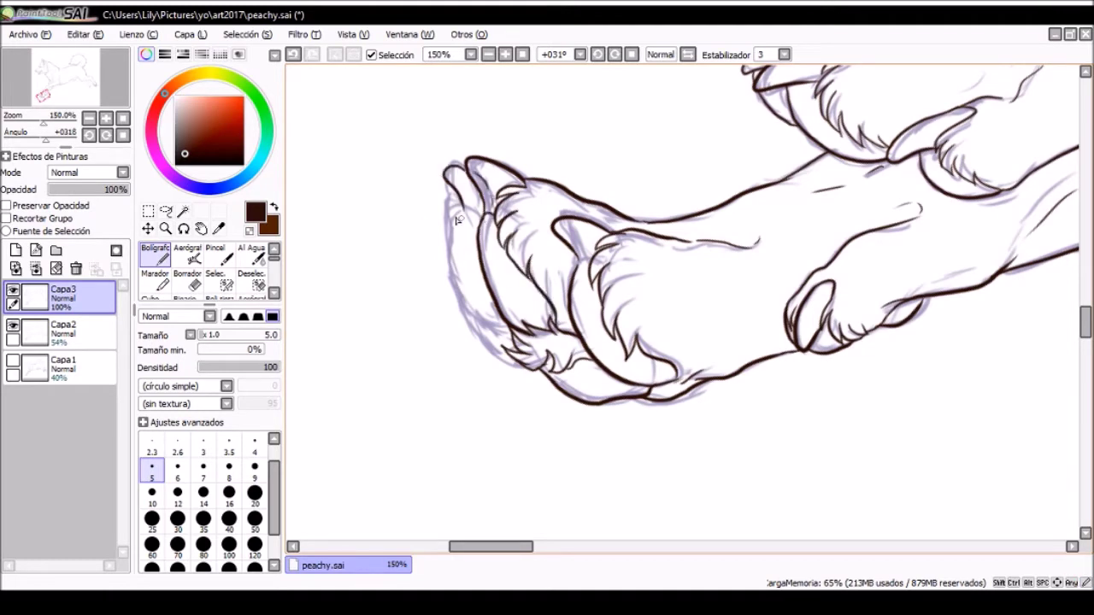
pyautogui.moveTo(554, 432); pyautogui.dragTo(505, 368)
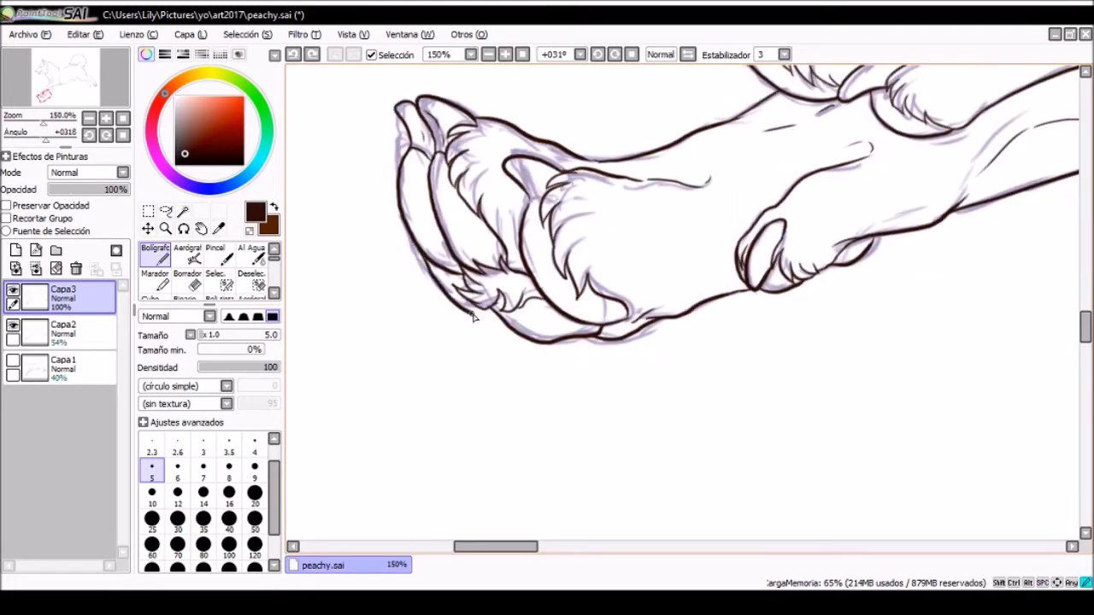
# Ink the remaining hind leg and its paw, tracing the toes, claws and fur tufts at 5 px
pyautogui.press('Home')
pyautogui.click(89, 120)
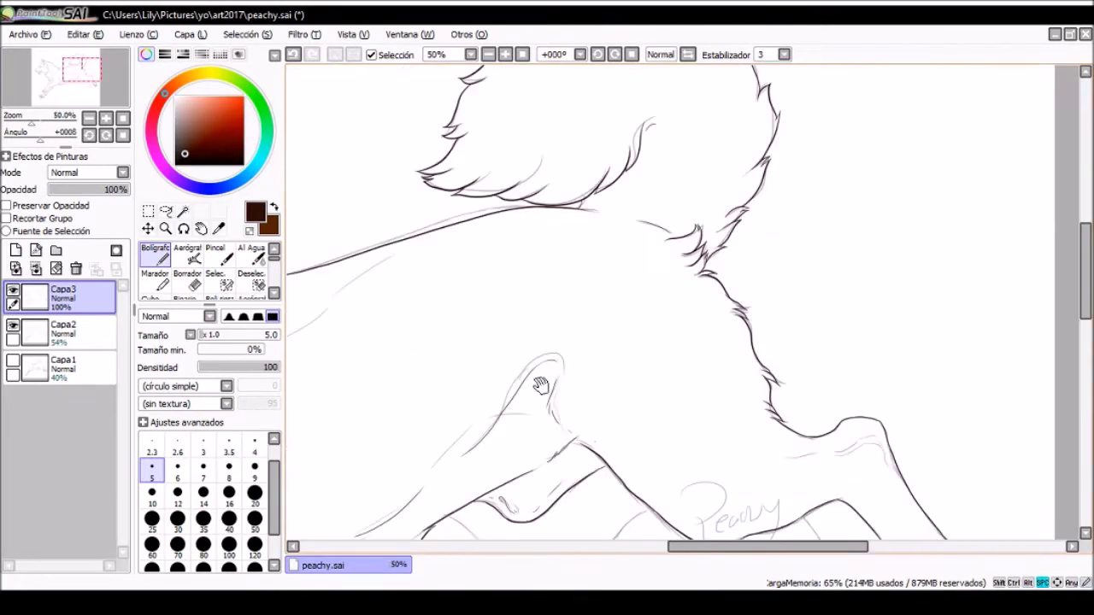
pyautogui.scroll(4, 598, 410)
pyautogui.moveTo(598, 410)
pyautogui.mouseDown()
pyautogui.moveTo(610, 403)
pyautogui.moveTo(637, 258)
pyautogui.moveTo(526, 285)
pyautogui.mouseUp()
pyautogui.moveTo(509, 282)
pyautogui.mouseDown()
pyautogui.moveTo(517, 355)
pyautogui.moveTo(372, 316)
pyautogui.mouseUp()
pyautogui.moveTo(457, 329); pyautogui.dragTo(561, 374)
pyautogui.moveTo(682, 344); pyautogui.dragTo(517, 413)
pyautogui.moveTo(717, 217)
pyautogui.mouseDown()
pyautogui.moveTo(547, 311)
pyautogui.moveTo(465, 316)
pyautogui.mouseUp()
pyautogui.moveTo(483, 453); pyautogui.dragTo(527, 282)
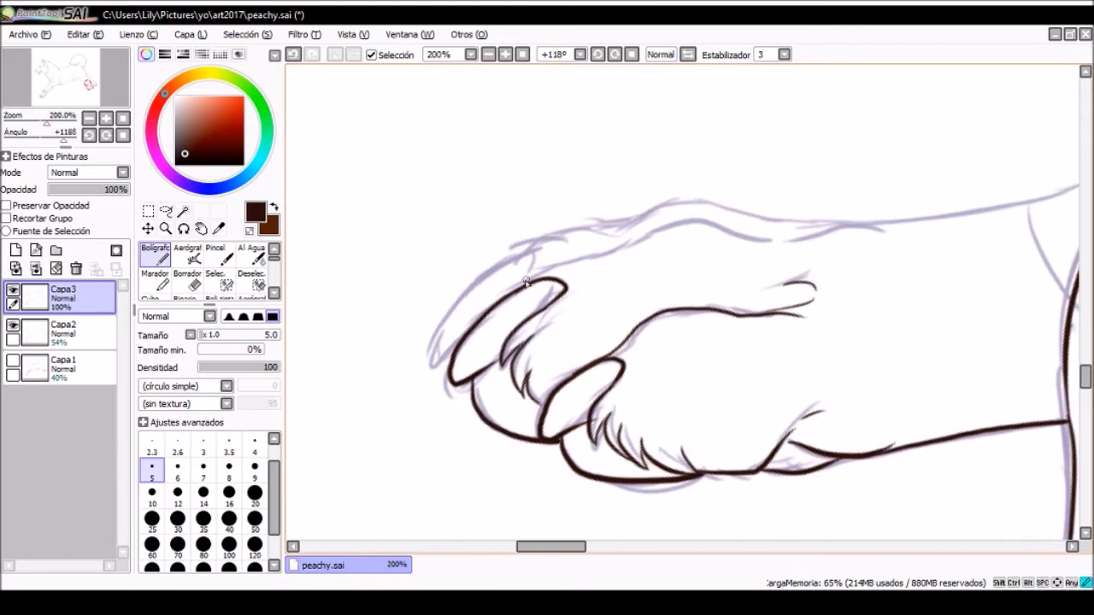
pyautogui.moveTo(645, 263)
pyautogui.mouseDown()
pyautogui.moveTo(542, 334)
pyautogui.moveTo(598, 350)
pyautogui.moveTo(581, 498)
pyautogui.moveTo(598, 410)
pyautogui.moveTo(649, 367)
pyautogui.moveTo(751, 352)
pyautogui.moveTo(889, 504)
pyautogui.moveTo(650, 257)
pyautogui.moveTo(813, 364)
pyautogui.moveTo(696, 439)
pyautogui.moveTo(450, 140)
pyautogui.mouseUp()
# Select the empty background around the dog with the Magic Wand on layer Capa3, using strict transparency detection
pyautogui.scroll(-2, 726, 359)
pyautogui.scroll(1, 726, 359)
pyautogui.scroll(-4, 683, 342)
pyautogui.scroll(1, 722, 394)
pyautogui.scroll(1, 722, 394)
pyautogui.click(182, 211)
pyautogui.click(598, 128)
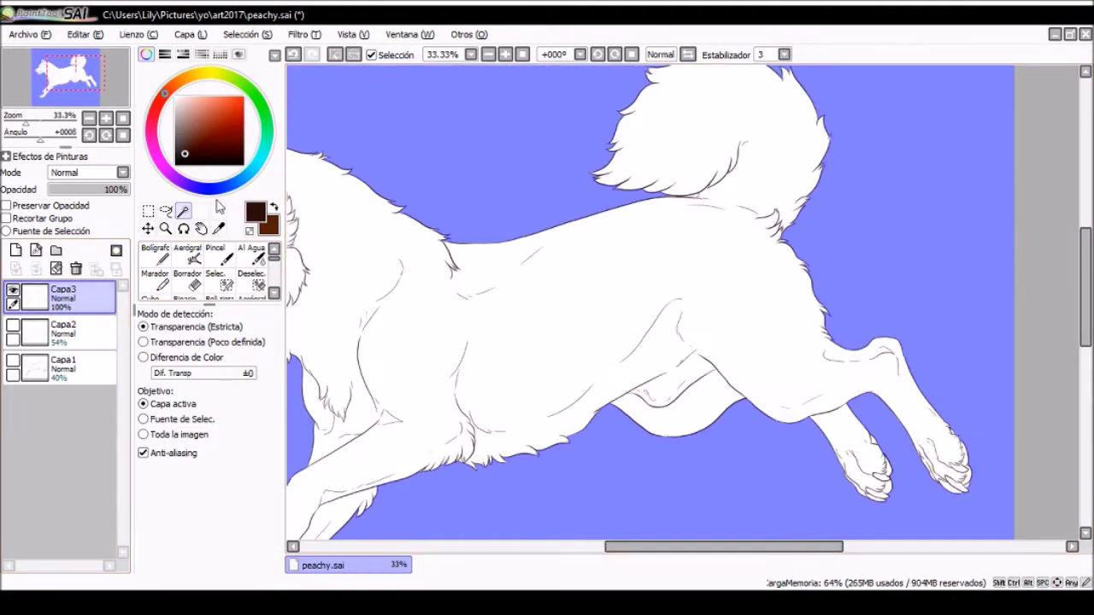
# Touch up the background selection along the dog's outline with the selection pen
pyautogui.click(221, 279)
pyautogui.scroll(3, 769, 256)
pyautogui.scroll(1, 491, 347)
pyautogui.moveTo(491, 348); pyautogui.dragTo(647, 315)
pyautogui.moveTo(502, 366); pyautogui.dragTo(874, 334)
# Outline and fill the brown markings around the eye, forehead and cheek on clipped layer Capa6 with 8 and 20 px pens
pyautogui.click(122, 118)
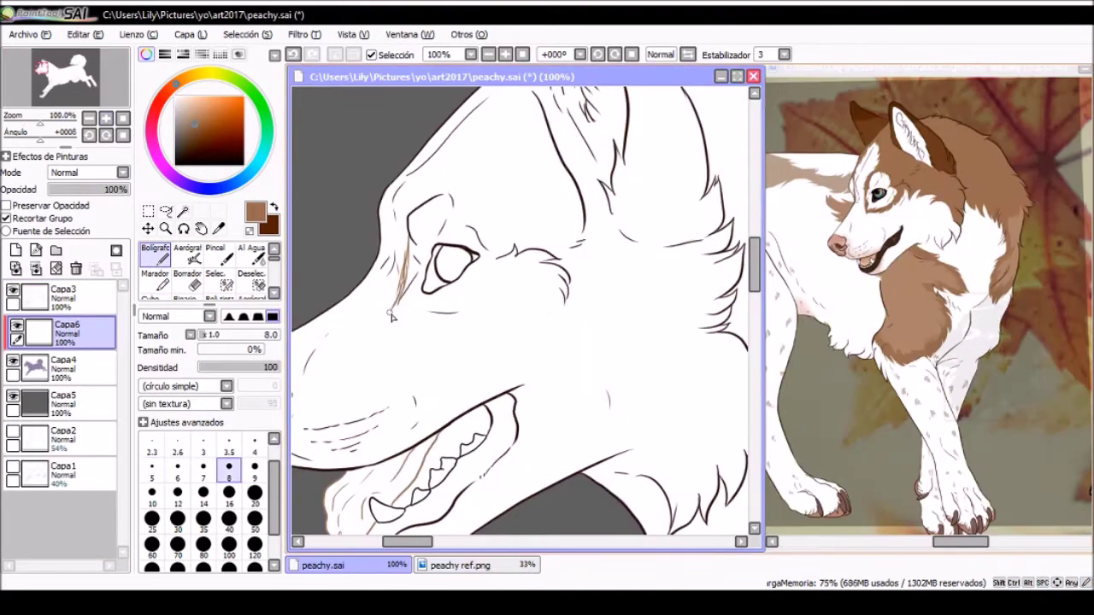
pyautogui.moveTo(427, 247); pyautogui.dragTo(457, 309)
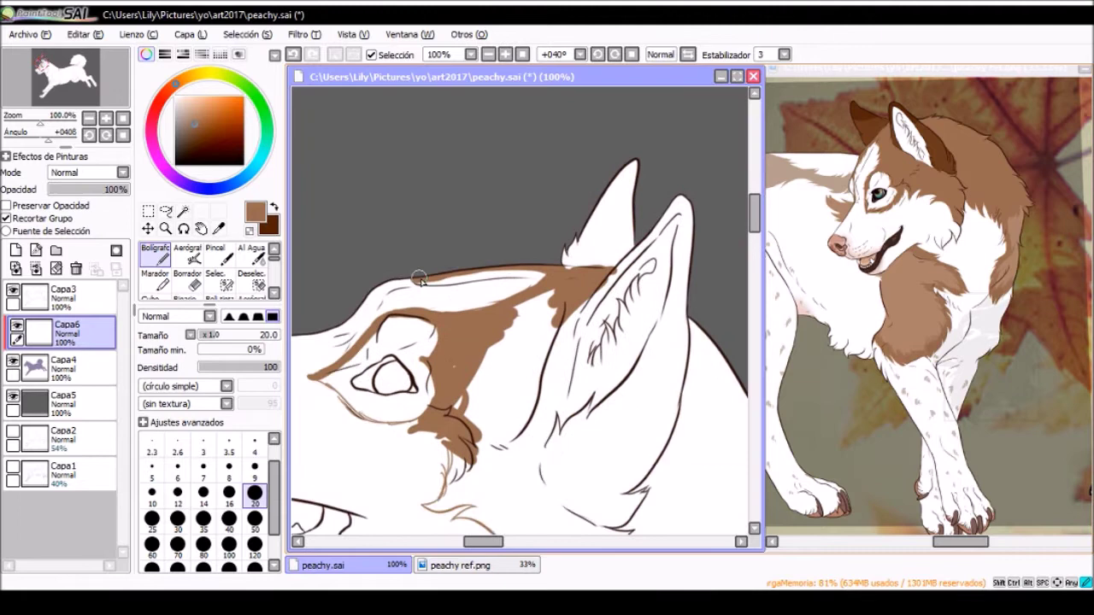
pyautogui.moveTo(418, 279); pyautogui.dragTo(483, 341)
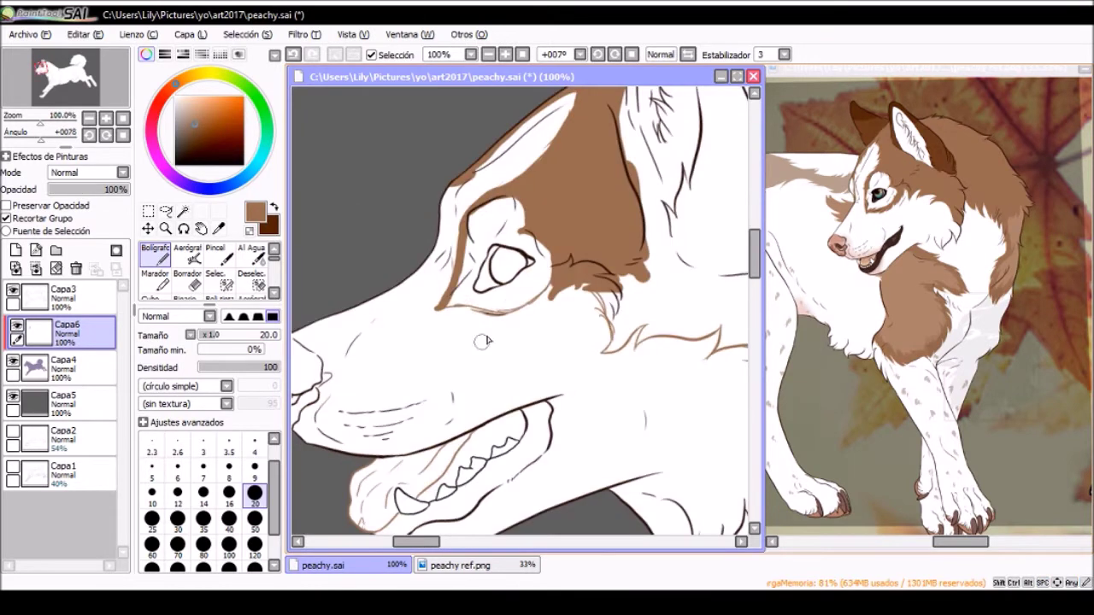
pyautogui.moveTo(622, 342); pyautogui.dragTo(549, 359)
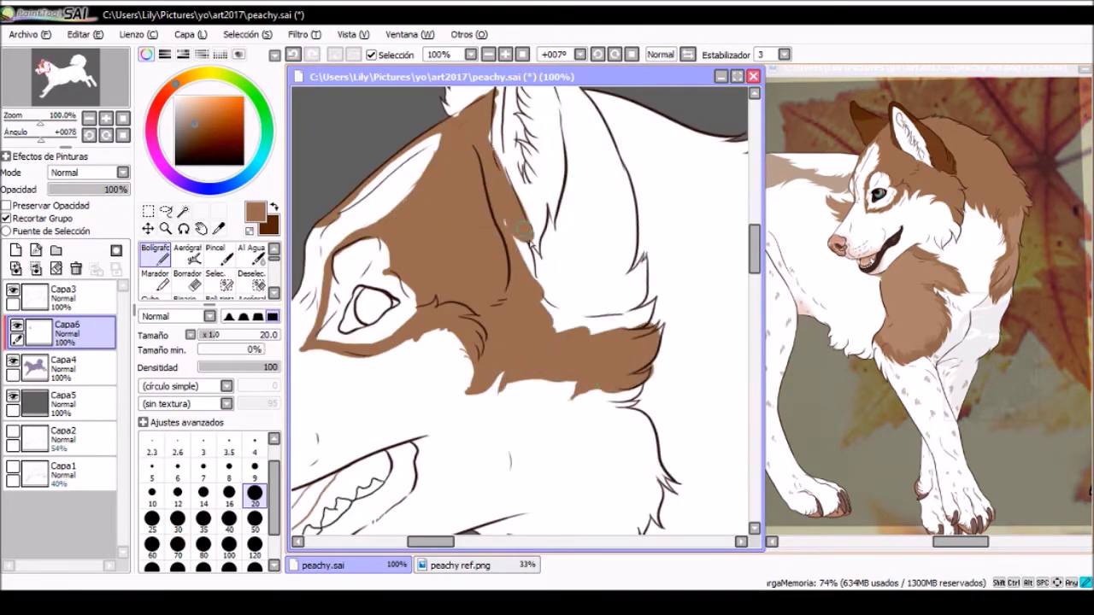
# Extend the brown marking down the cheek fur and outline the chest and shoulder patches at 20 px
pyautogui.click(122, 135)
pyautogui.click(89, 118)
pyautogui.moveTo(549, 340); pyautogui.dragTo(497, 293)
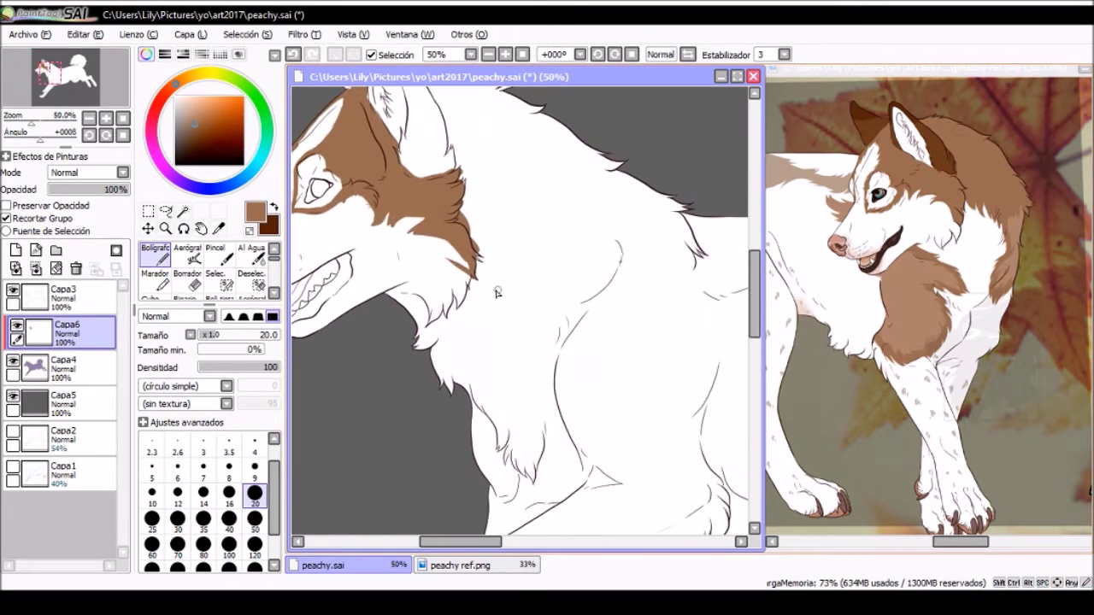
pyautogui.moveTo(551, 406); pyautogui.dragTo(504, 363)
# Consult peachy ref.png, outline the brown marking behind the shoulder and fill the neck with a 120 px pen
pyautogui.moveTo(889, 385); pyautogui.dragTo(889, 214)
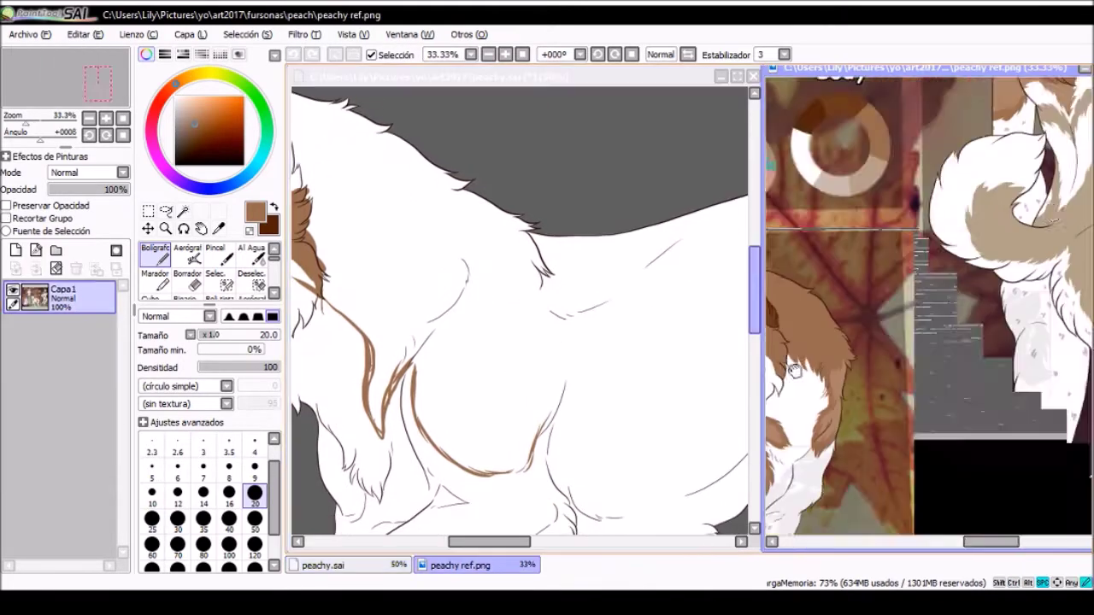
pyautogui.scroll(-1, 513, 341)
pyautogui.moveTo(876, 296); pyautogui.dragTo(940, 214)
pyautogui.moveTo(422, 291)
pyautogui.mouseDown()
pyautogui.moveTo(567, 247)
pyautogui.moveTo(525, 264)
pyautogui.mouseUp()
pyautogui.moveTo(427, 201); pyautogui.dragTo(516, 164)
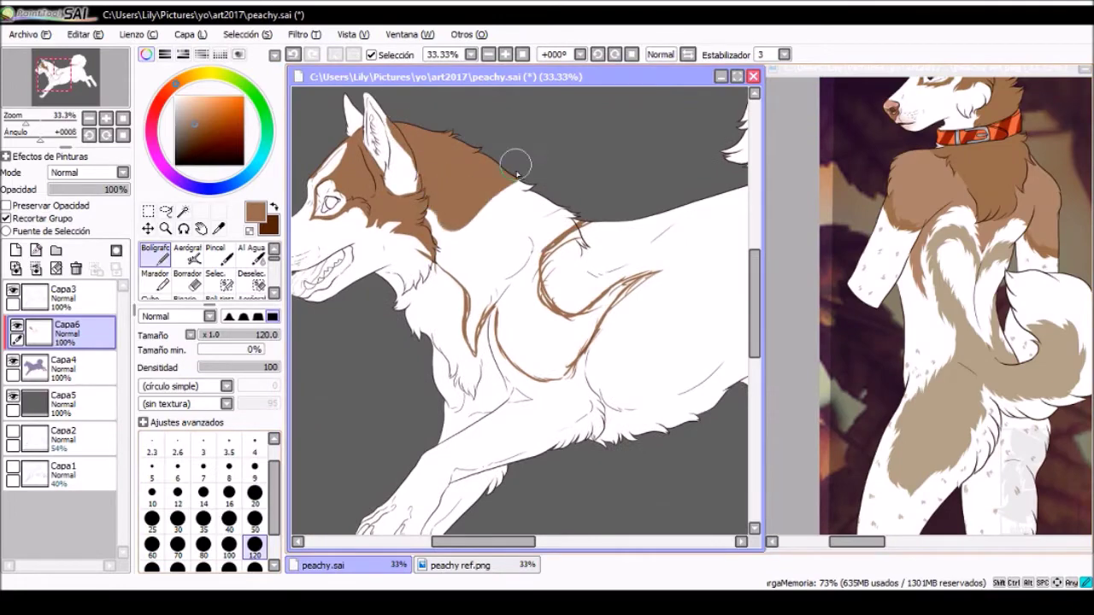
# Fill the remaining shoulder and chest markings with brown and add lighter brown patches over them
pyautogui.click(229, 518)
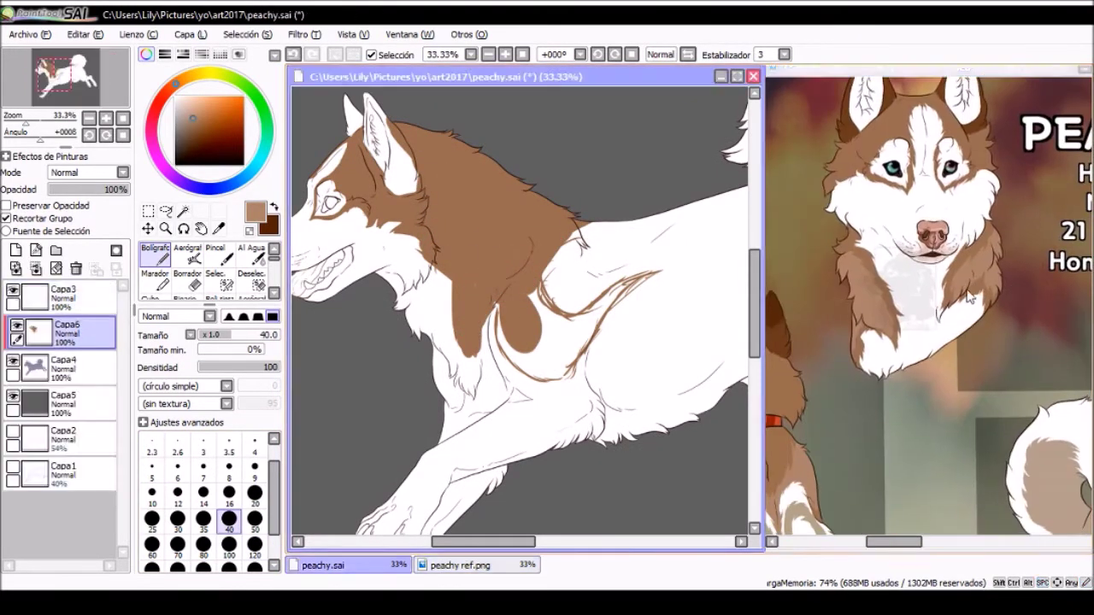
pyautogui.moveTo(577, 226); pyautogui.dragTo(494, 261)
pyautogui.moveTo(507, 339); pyautogui.dragTo(564, 368)
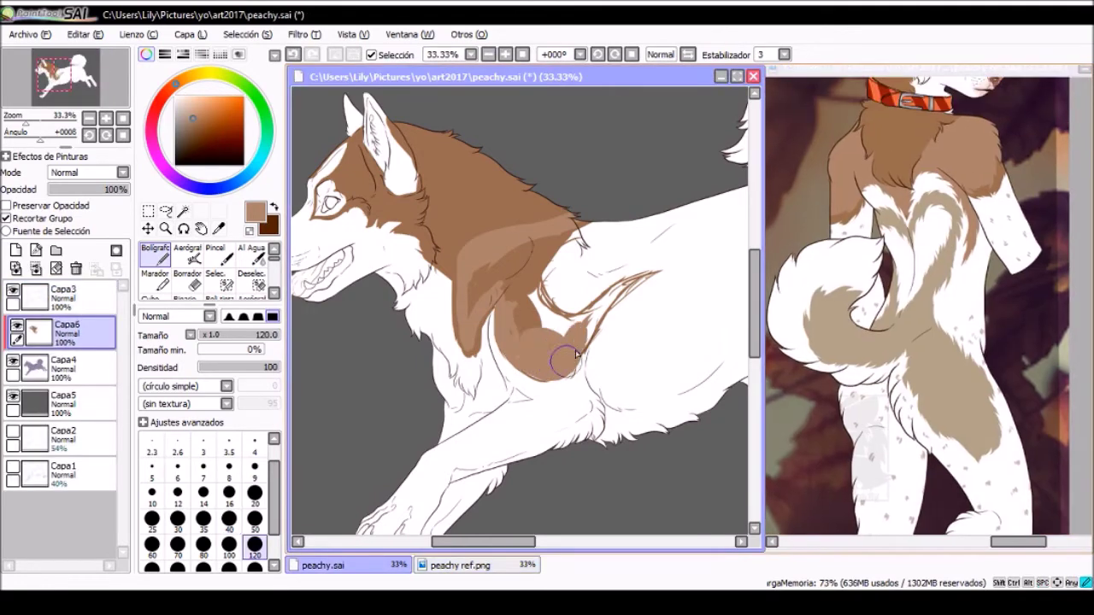
pyautogui.moveTo(473, 283)
pyautogui.mouseDown()
pyautogui.moveTo(542, 312)
pyautogui.moveTo(444, 274)
pyautogui.mouseUp()
# Paint the beige marking along the back and onto the thigh with a 120 px pen
pyautogui.keyDown('alt'); pyautogui.click(521, 299); pyautogui.keyUp('alt')
pyautogui.moveTo(410, 316); pyautogui.dragTo(510, 269)
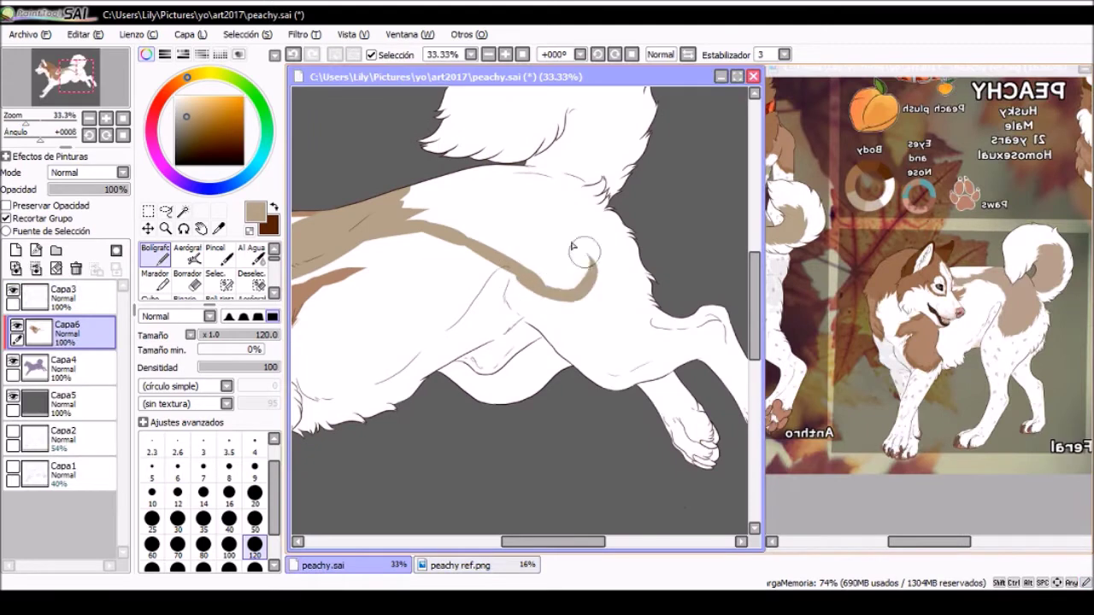
pyautogui.moveTo(590, 282); pyautogui.dragTo(566, 174)
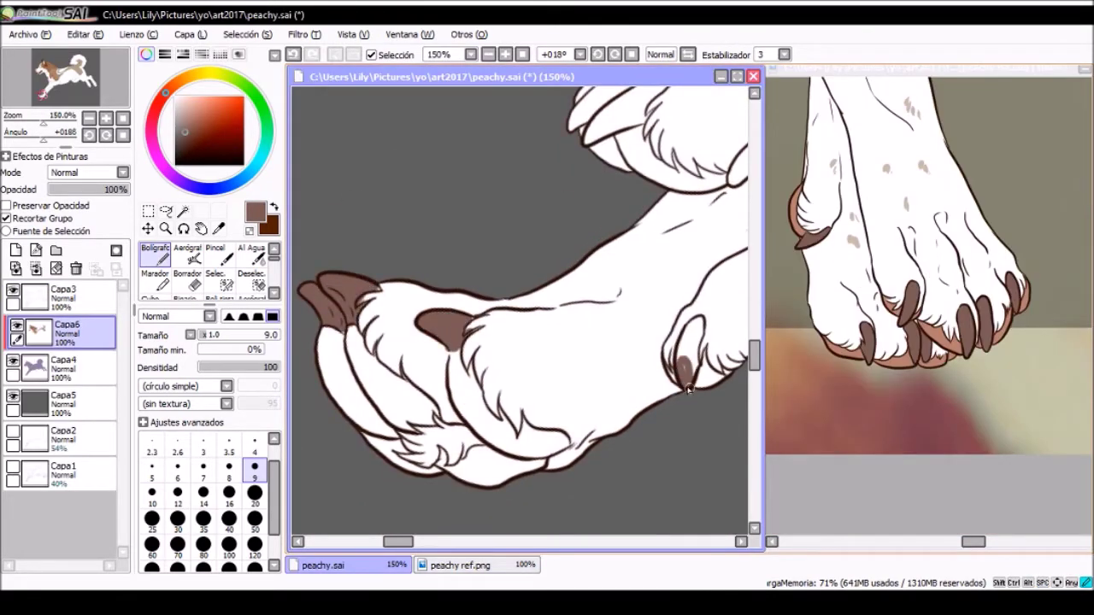
# Colour the claws on the front and hind paws dark brown with a 9 px pen
pyautogui.moveTo(589, 301)
pyautogui.mouseDown()
pyautogui.moveTo(562, 325)
pyautogui.moveTo(635, 300)
pyautogui.mouseUp()
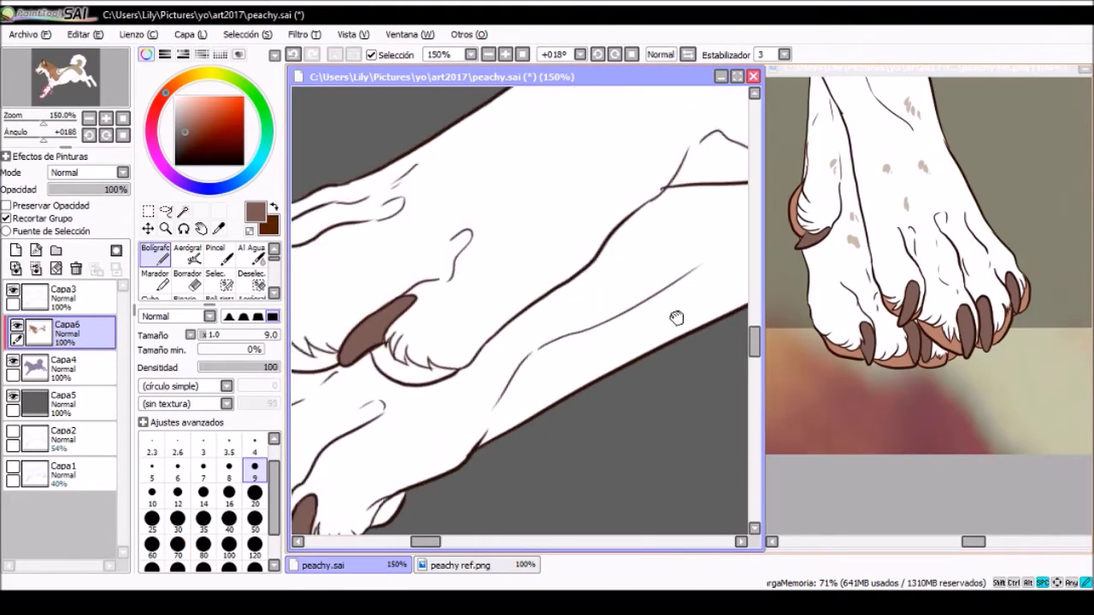
pyautogui.moveTo(401, 324); pyautogui.dragTo(478, 359)
pyautogui.moveTo(581, 376)
pyautogui.mouseDown()
pyautogui.moveTo(658, 459)
pyautogui.moveTo(692, 239)
pyautogui.mouseUp()
pyautogui.moveTo(675, 350); pyautogui.dragTo(666, 419)
pyautogui.moveTo(675, 376); pyautogui.dragTo(641, 445)
# Fill the paw pads on the front and hind paws with reddish brown using a 16 px pen
pyautogui.click(229, 493)
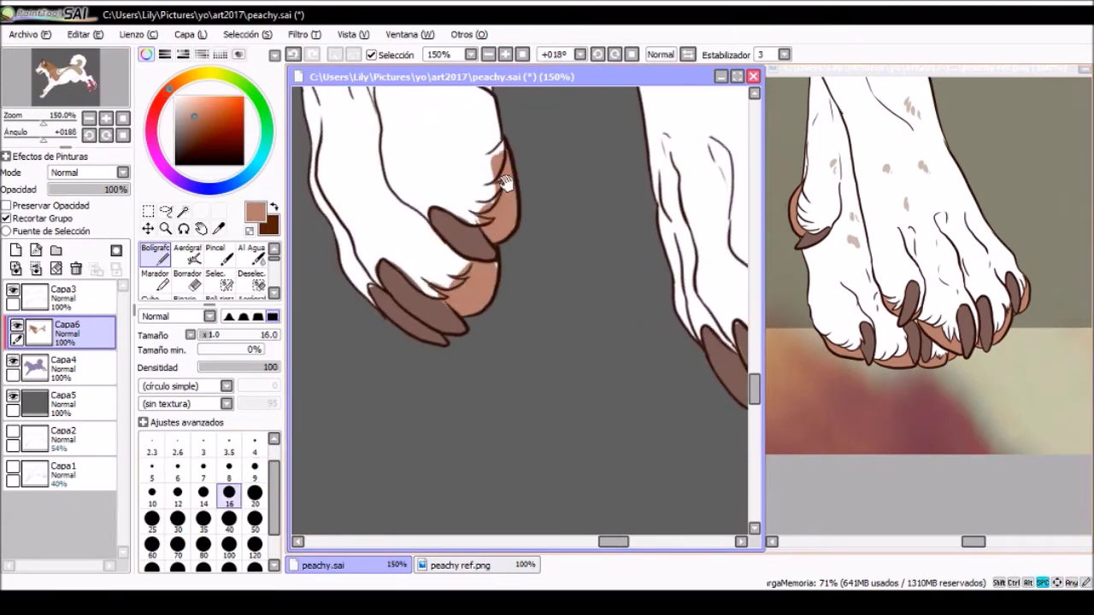
pyautogui.moveTo(368, 265)
pyautogui.mouseDown()
pyautogui.moveTo(445, 342)
pyautogui.moveTo(521, 393)
pyautogui.mouseUp()
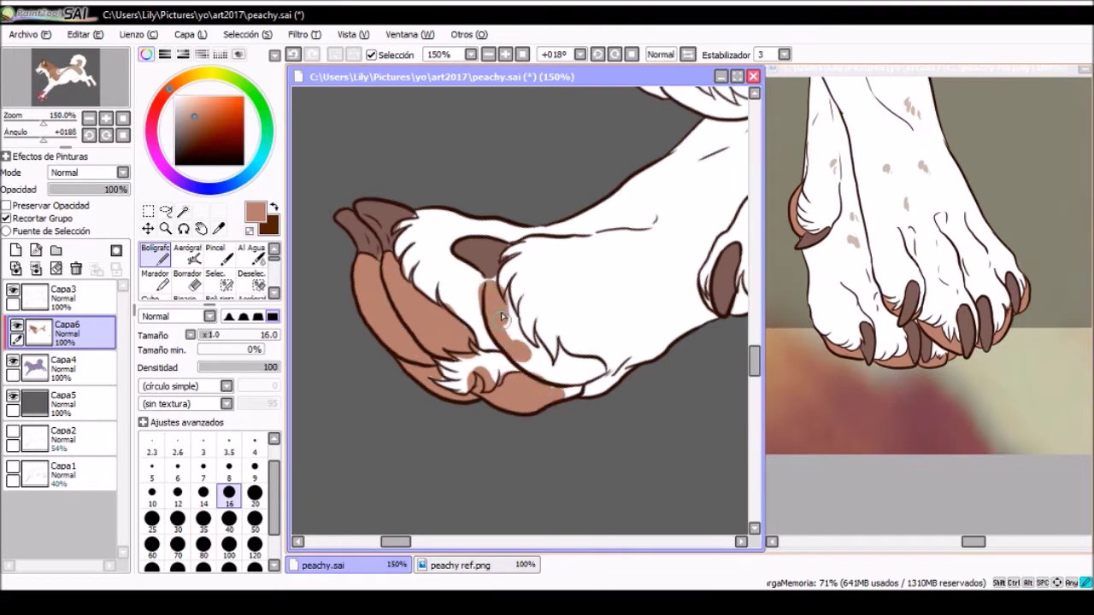
pyautogui.moveTo(598, 290); pyautogui.dragTo(446, 272)
pyautogui.scroll(-5, 446, 271)
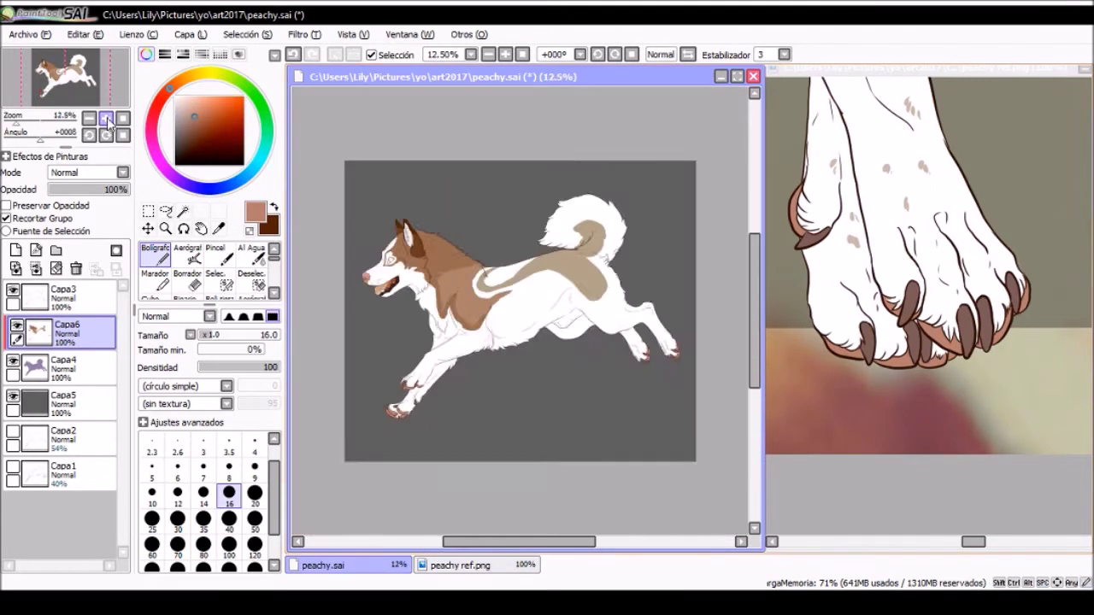
# Paint the bare underbelly patch by the hind legs pale pink with a 16 px pen
pyautogui.scroll(5, 402, 307)
pyautogui.keyDown('alt'); pyautogui.click(409, 336); pyautogui.keyUp('alt')
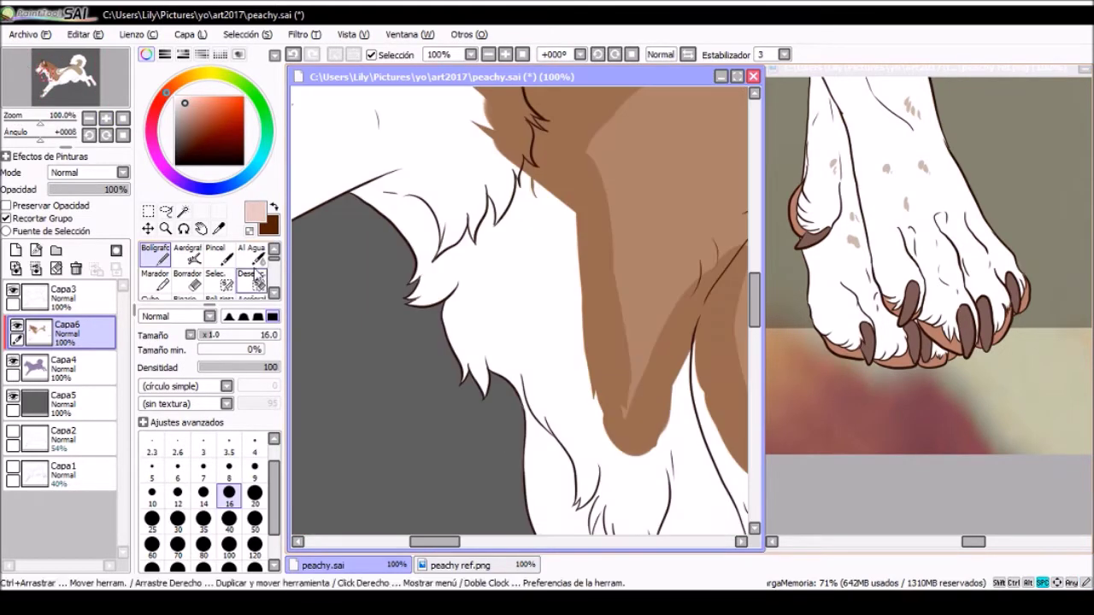
pyautogui.moveTo(444, 257); pyautogui.dragTo(546, 282)
pyautogui.click(106, 119)
pyautogui.click(106, 118)
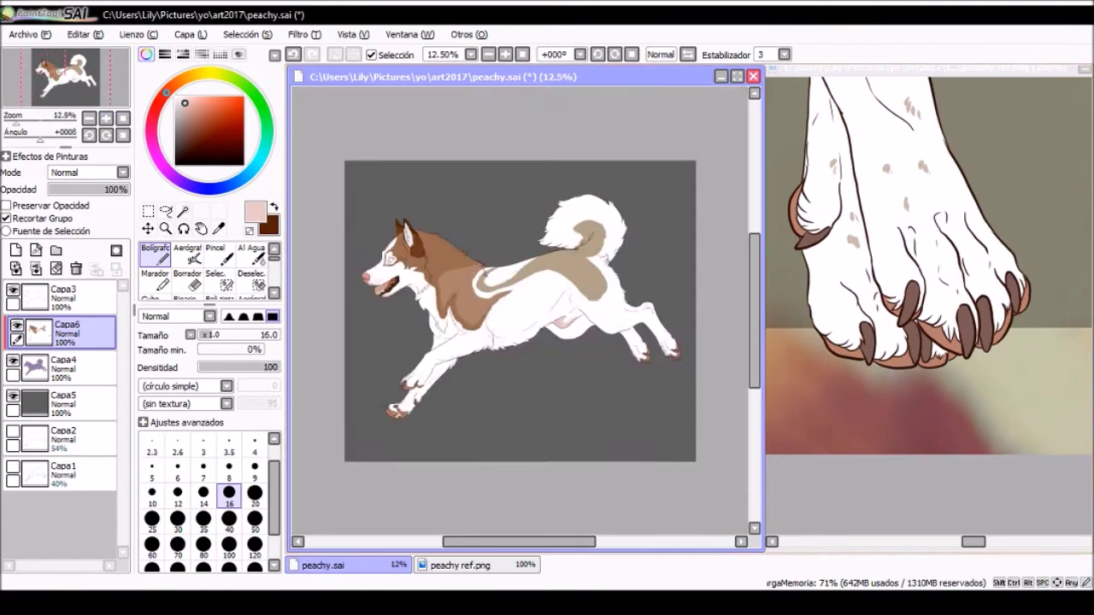
# Break up the border between the dark neck brown and lighter shoulder brown with 9 px Pincel fur strokes
pyautogui.scroll(5, 512, 317)
pyautogui.moveTo(513, 316); pyautogui.dragTo(611, 285)
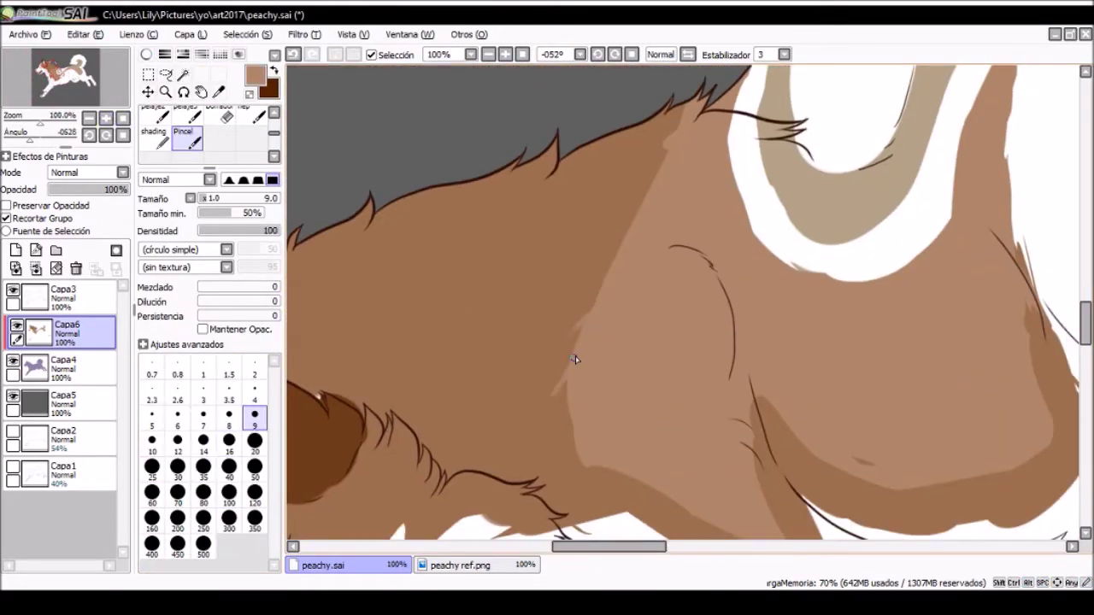
pyautogui.moveTo(586, 328); pyautogui.dragTo(632, 384)
pyautogui.click(158, 116)
pyautogui.click(203, 417)
pyautogui.scroll(2, 647, 352)
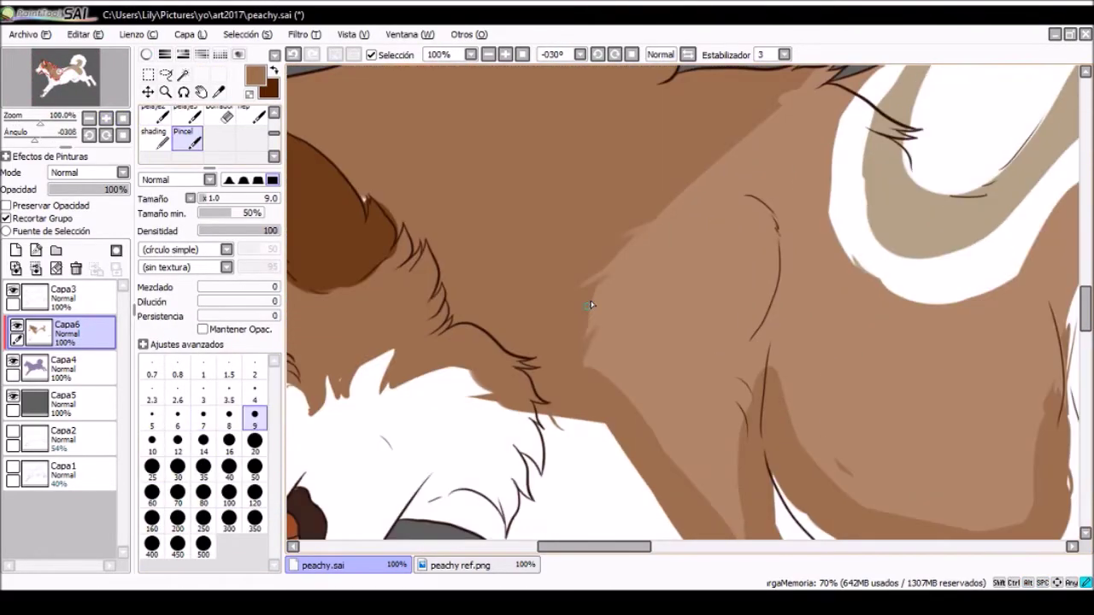
pyautogui.click(186, 138)
pyautogui.click(255, 417)
pyautogui.moveTo(565, 265)
pyautogui.mouseDown()
pyautogui.moveTo(488, 335)
pyautogui.moveTo(566, 317)
pyautogui.moveTo(754, 172)
pyautogui.mouseUp()
# Extend the fur strokes along the neck and shoulder colour border up to the withers at 7 px
pyautogui.press(']')
pyautogui.press('[')
pyautogui.press('[')
pyautogui.press('[')
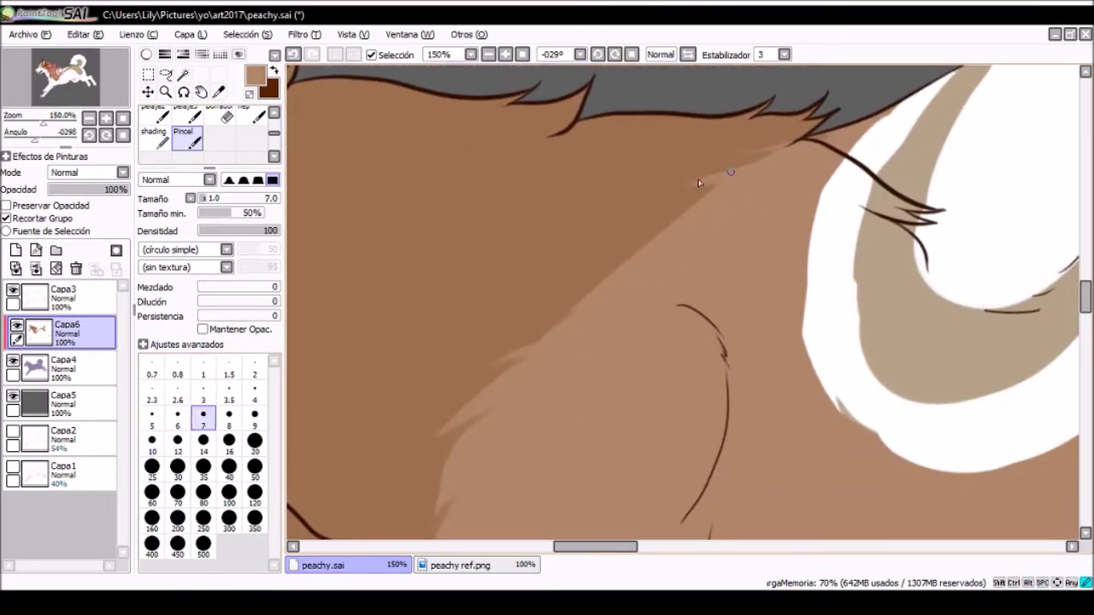
pyautogui.scroll(-2, 625, 261)
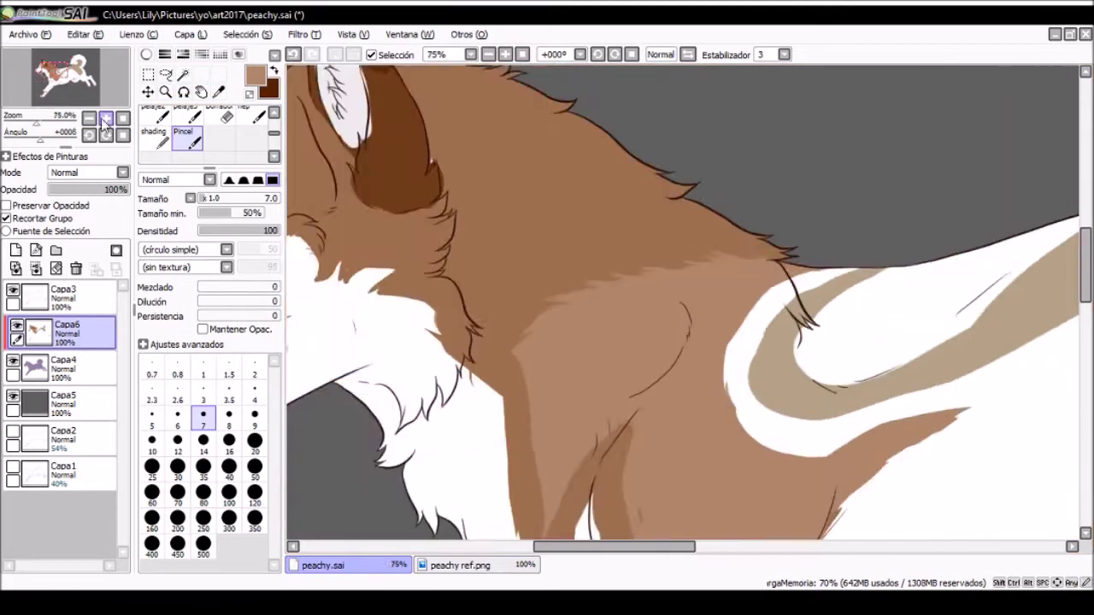
pyautogui.press(']')
pyautogui.moveTo(531, 243); pyautogui.dragTo(586, 181)
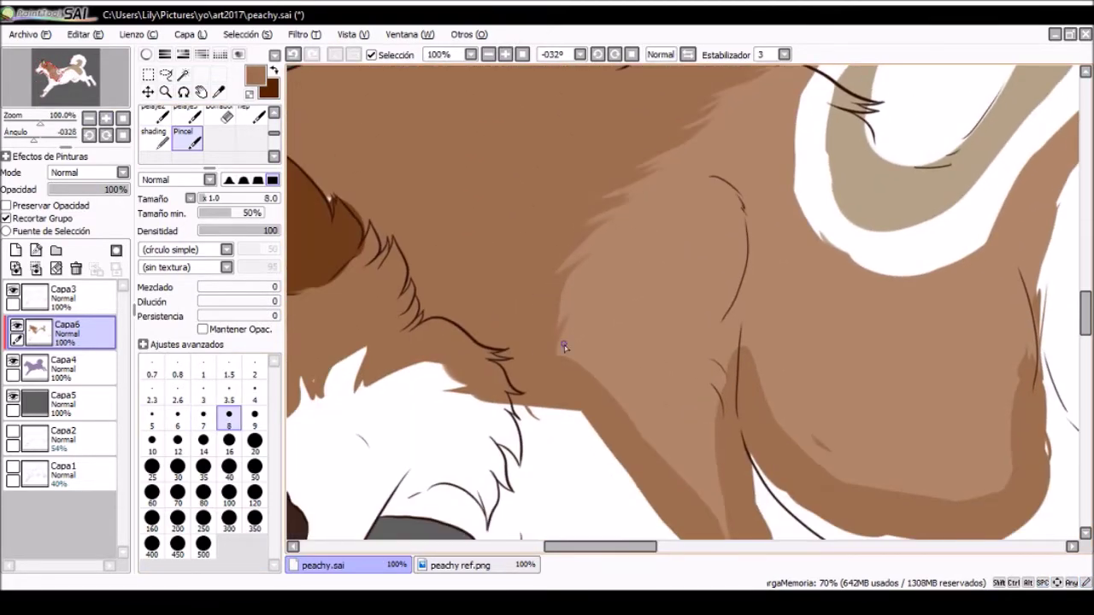
# Feather the brown marking's edge down the chest to the foreleg with fur strokes, enlarging the brush to 14 px
pyautogui.press(']')
pyautogui.moveTo(561, 310)
pyautogui.mouseDown()
pyautogui.moveTo(509, 376)
pyautogui.moveTo(518, 321)
pyautogui.moveTo(419, 327)
pyautogui.moveTo(501, 300)
pyautogui.moveTo(427, 300)
pyautogui.moveTo(385, 342)
pyautogui.moveTo(298, 389)
pyautogui.mouseUp()
pyautogui.scroll(-3, 469, 319)
pyautogui.press(']')
pyautogui.press(']')
pyautogui.scroll(2, 427, 300)
pyautogui.press(']')
pyautogui.press(']')
pyautogui.moveTo(524, 314)
pyautogui.mouseDown()
pyautogui.moveTo(569, 303)
pyautogui.moveTo(547, 210)
pyautogui.moveTo(472, 362)
pyautogui.mouseUp()
pyautogui.press('[')
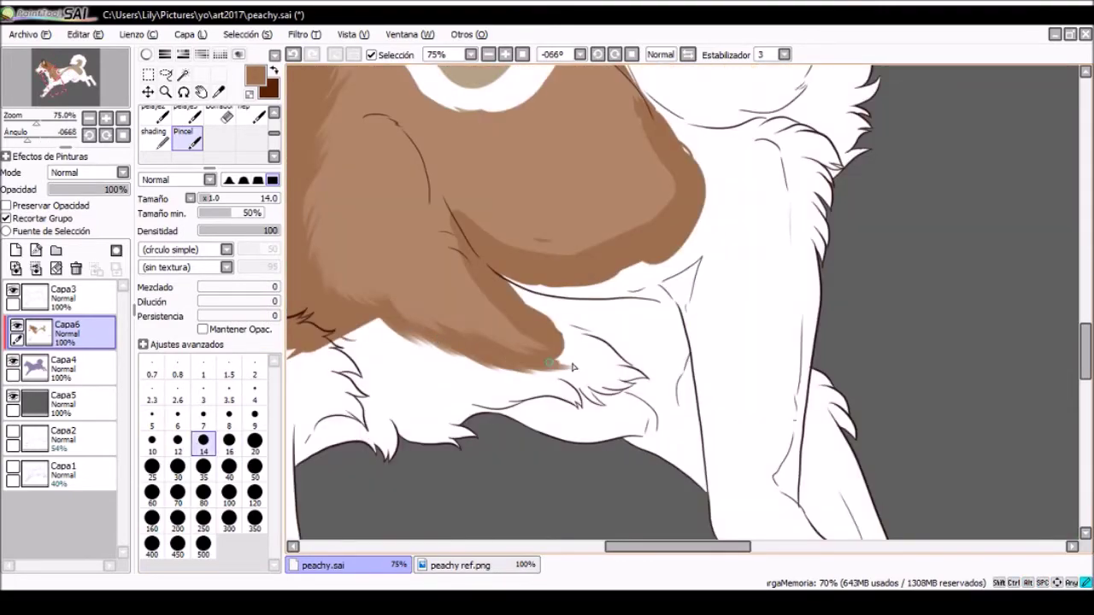
# Cut white fur strokes into the brown marking's edge below the cheek and along the chest at 14 px
pyautogui.moveTo(395, 301); pyautogui.dragTo(658, 335)
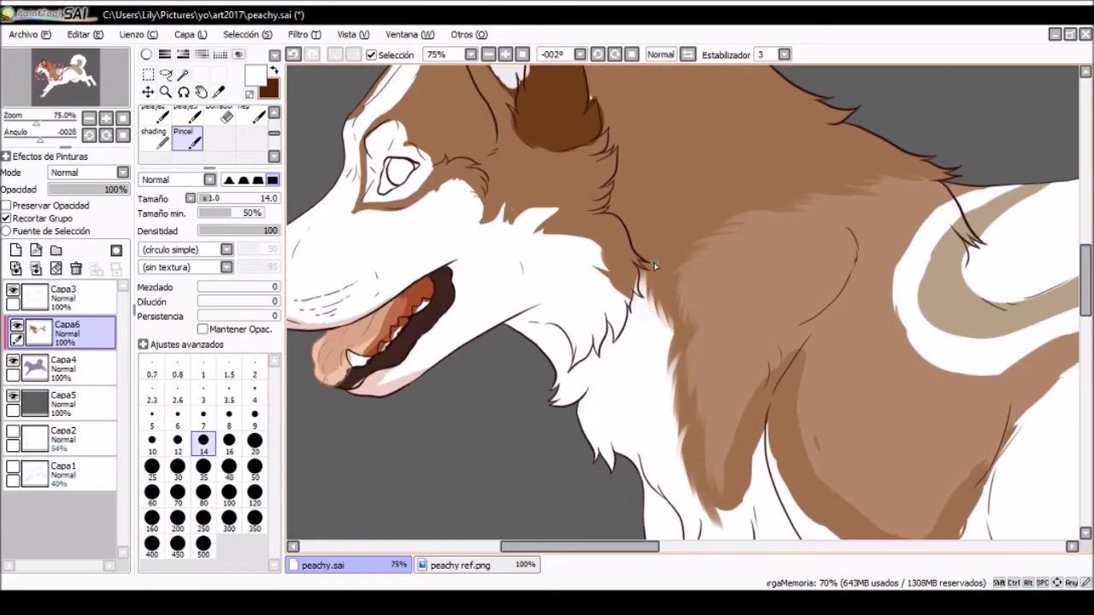
pyautogui.moveTo(672, 277); pyautogui.dragTo(560, 323)
pyautogui.moveTo(638, 253)
pyautogui.mouseDown()
pyautogui.moveTo(528, 305)
pyautogui.moveTo(564, 282)
pyautogui.moveTo(547, 253)
pyautogui.moveTo(521, 277)
pyautogui.mouseUp()
pyautogui.press('[')
pyautogui.press('[')
pyautogui.press('[')
pyautogui.scroll(-2, 533, 295)
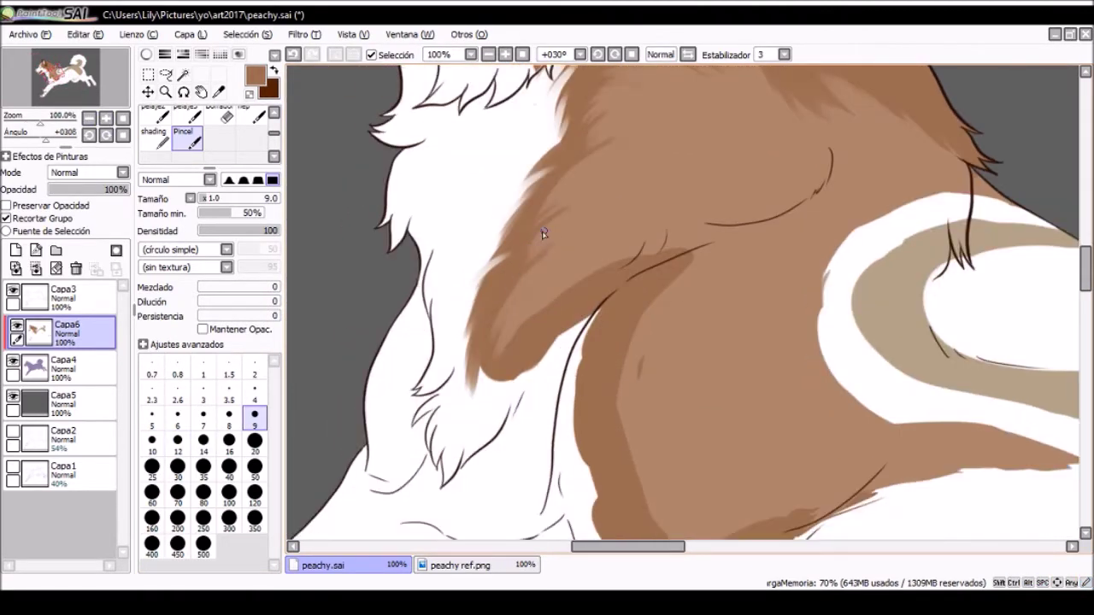
# Blend the foreleg marking's dark edge into its lighter brown centre with light brown fur strokes at 14 px
pyautogui.scroll(-1, 529, 246)
pyautogui.hscroll(3, 502, 308)
pyautogui.press(']')
pyautogui.press(']')
pyautogui.press(']')
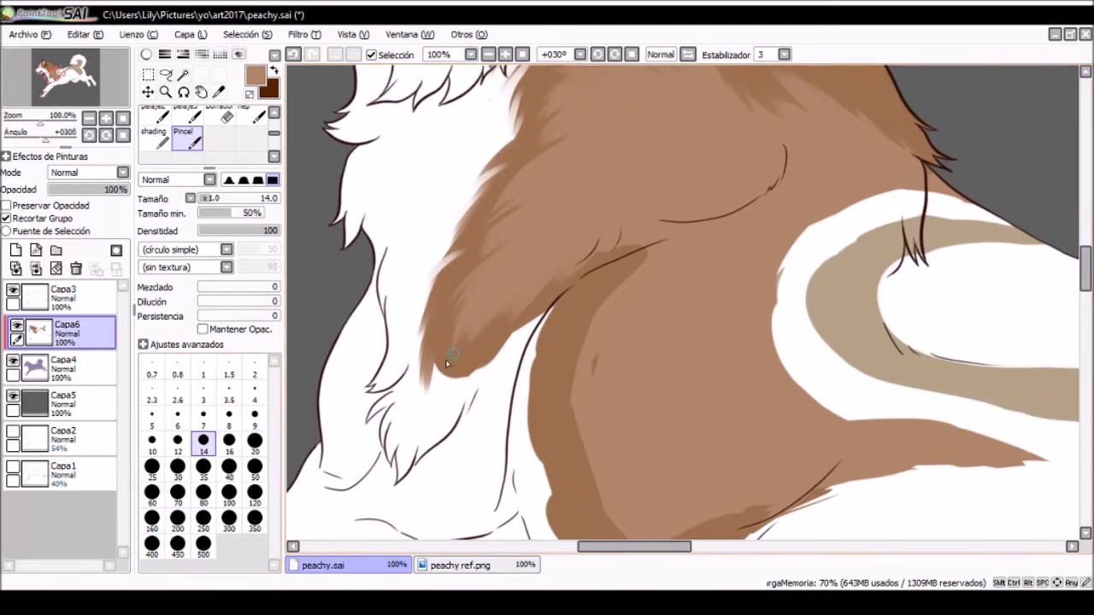
pyautogui.scroll(1, 451, 358)
pyautogui.press('[')
pyautogui.scroll(-2, 559, 247)
pyautogui.moveTo(559, 247)
pyautogui.mouseDown()
pyautogui.moveTo(559, 276)
pyautogui.moveTo(556, 250)
pyautogui.mouseUp()
# Feather the foreleg marking's front edge and tip with white and brown fur strokes at 6 to 8 px
pyautogui.scroll(3, 541, 250)
pyautogui.hscroll(-2, 540, 250)
pyautogui.press('[')
pyautogui.press('[')
pyautogui.press('[')
pyautogui.press('[')
pyautogui.press('[')
pyautogui.scroll(-4, 479, 301)
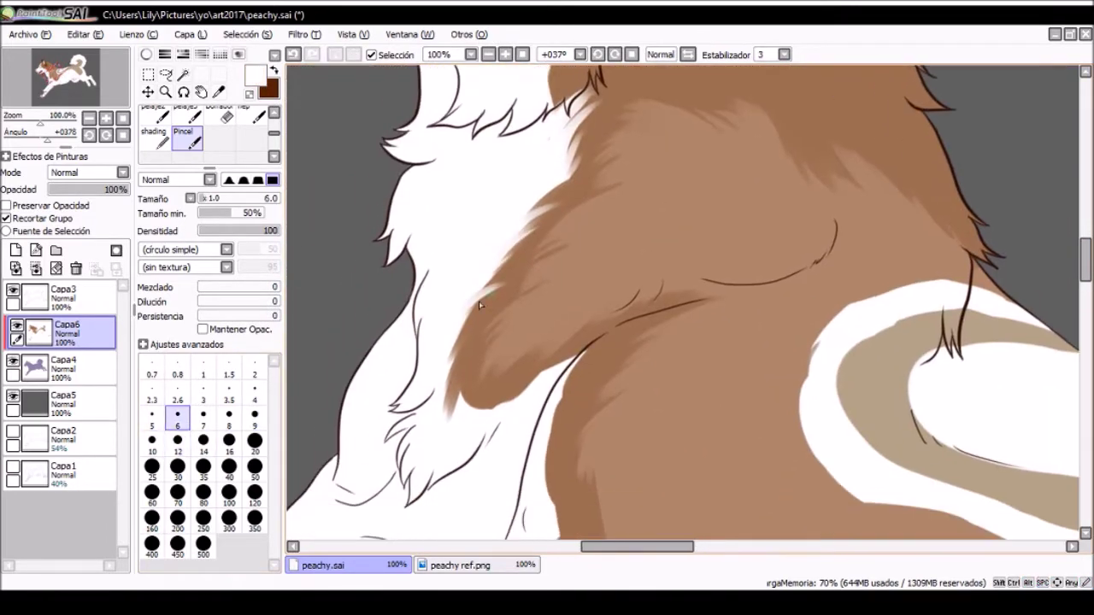
pyautogui.keyDown('alt'); pyautogui.click(479, 272); pyautogui.keyUp('alt')
pyautogui.moveTo(469, 266)
pyautogui.mouseDown()
pyautogui.moveTo(429, 236)
pyautogui.moveTo(449, 224)
pyautogui.moveTo(505, 282)
pyautogui.moveTo(516, 341)
pyautogui.moveTo(509, 334)
pyautogui.mouseUp()
pyautogui.press(']')
pyautogui.keyDown('alt'); pyautogui.click(495, 243); pyautogui.keyUp('alt')
pyautogui.press(']')
pyautogui.keyDown('alt'); pyautogui.click(515, 341); pyautogui.keyUp('alt')
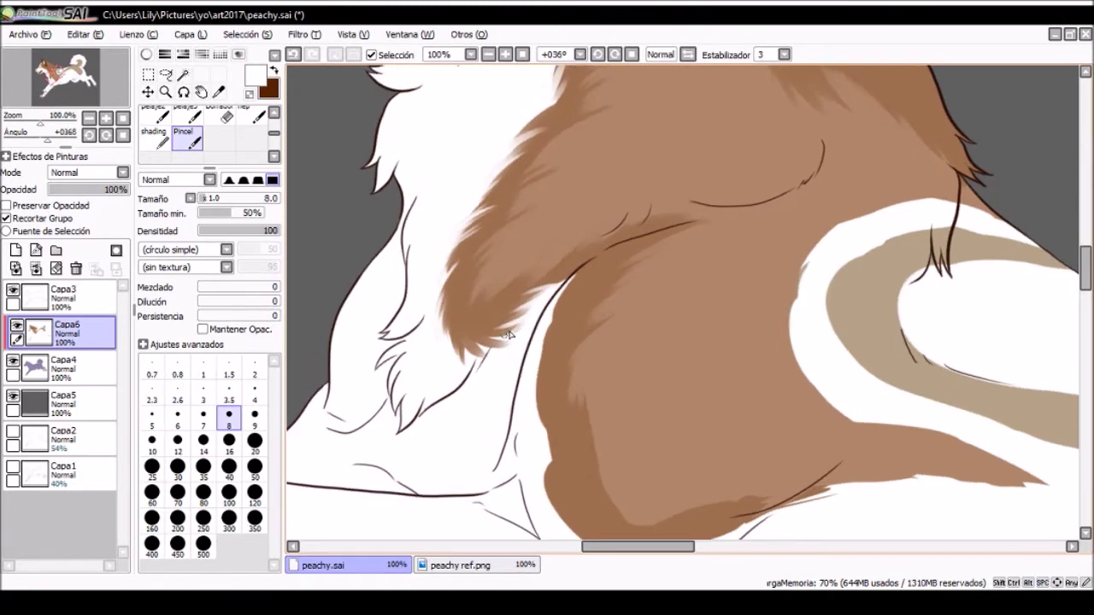
# Reshape the foreleg marking's lower tip into a fur point with white and brown strokes at 6 to 9 px
pyautogui.press('[')
pyautogui.press('[')
pyautogui.moveTo(483, 294); pyautogui.dragTo(537, 302)
pyautogui.press(']')
pyautogui.press(']')
pyautogui.press(']')
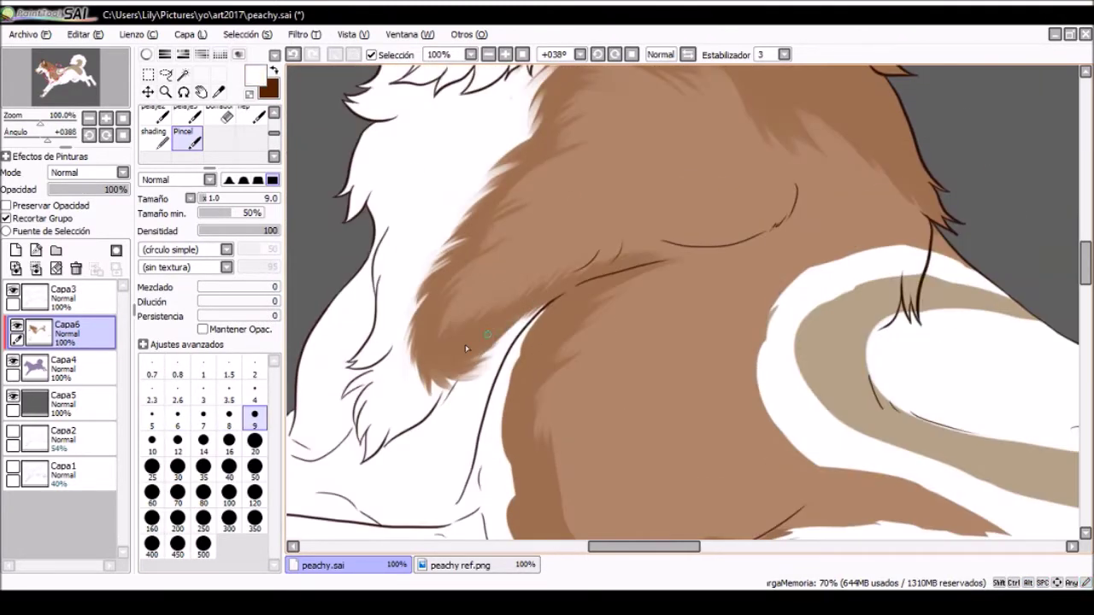
pyautogui.press('[')
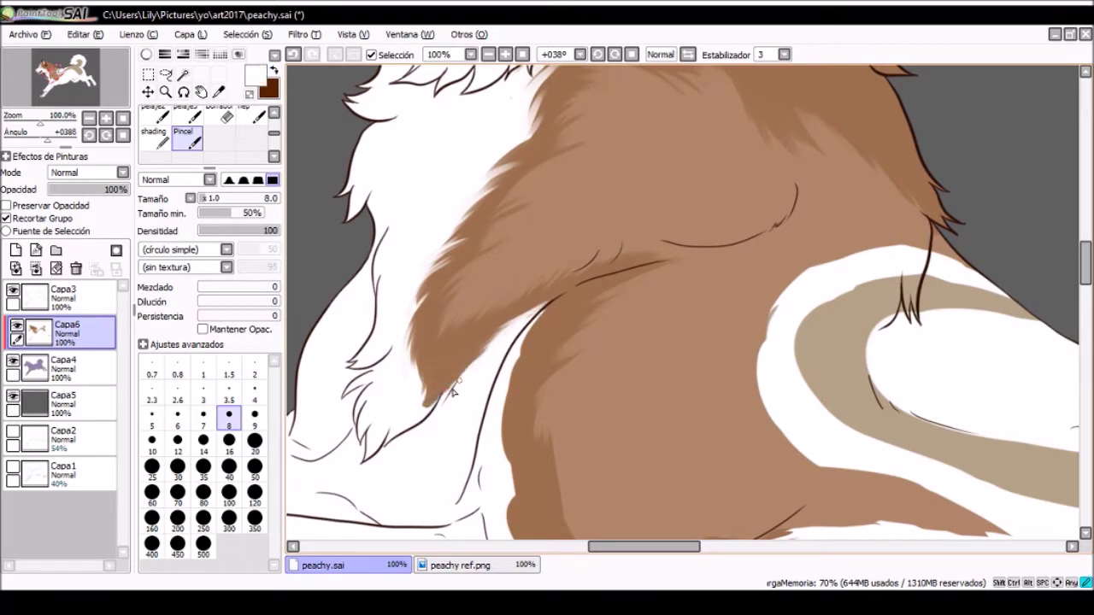
pyautogui.press('[')
pyautogui.press('[')
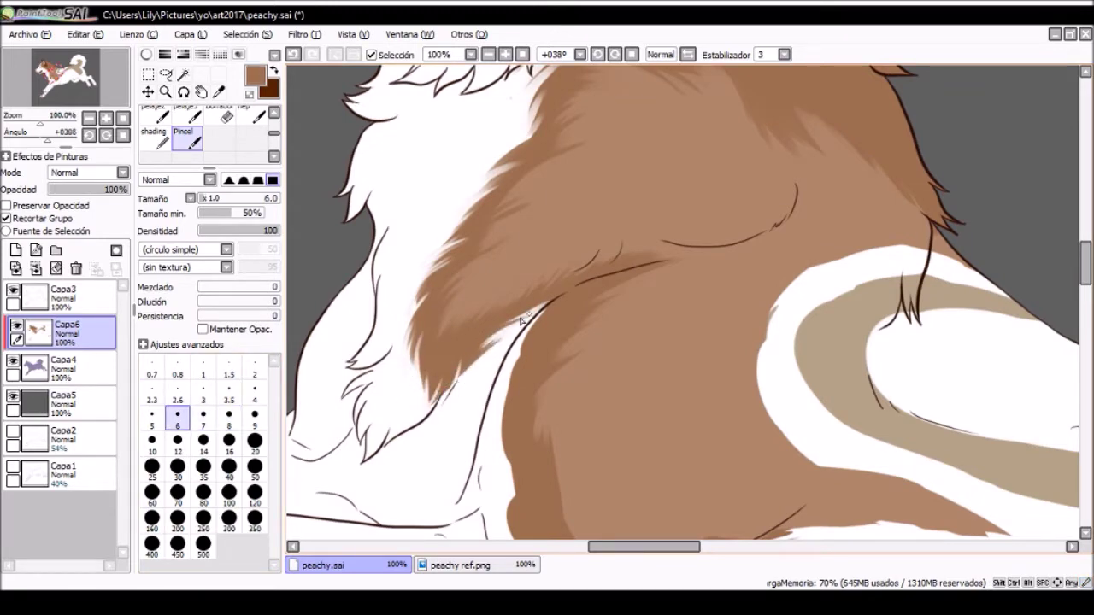
# Add jagged tufts between the dark neck fur and light shoulder patch with an 8 px brush
pyautogui.keyDown('alt'); pyautogui.click(481, 324); pyautogui.keyUp('alt')
pyautogui.scroll(2, 481, 324)
pyautogui.scroll(-2, 536, 303)
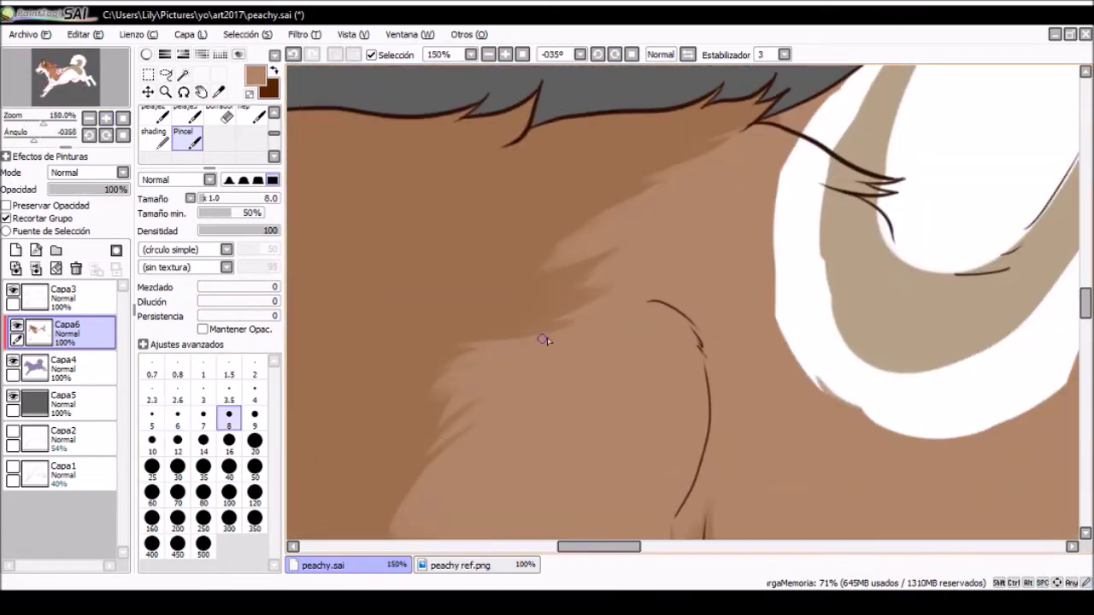
pyautogui.scroll(2, 544, 340)
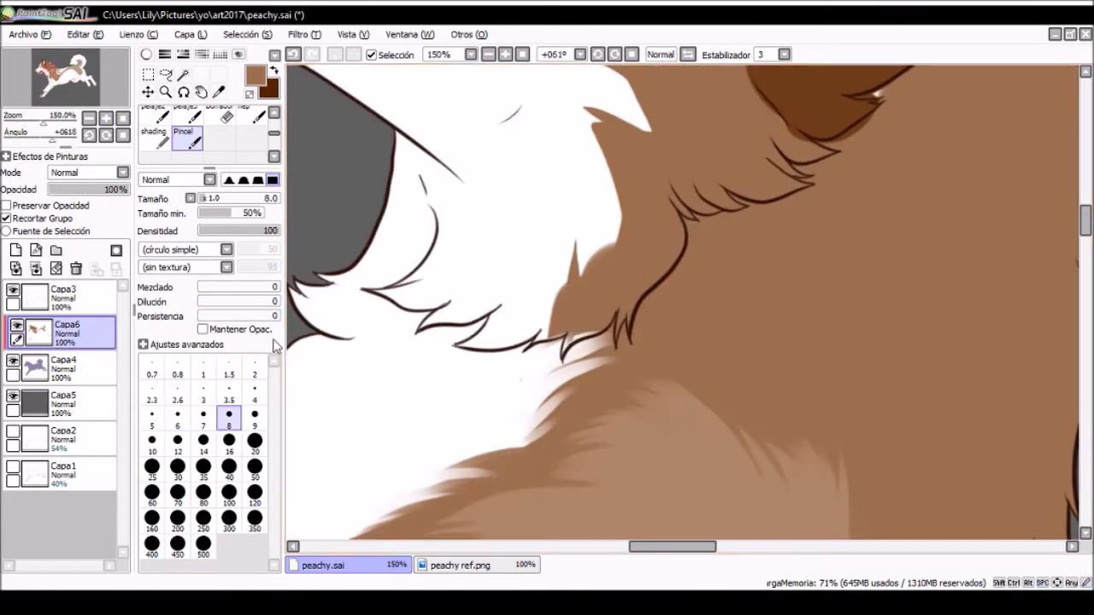
# Feather the white edges of the cheek and eye markings with fur strokes at 7 and 5 px
pyautogui.press('b')
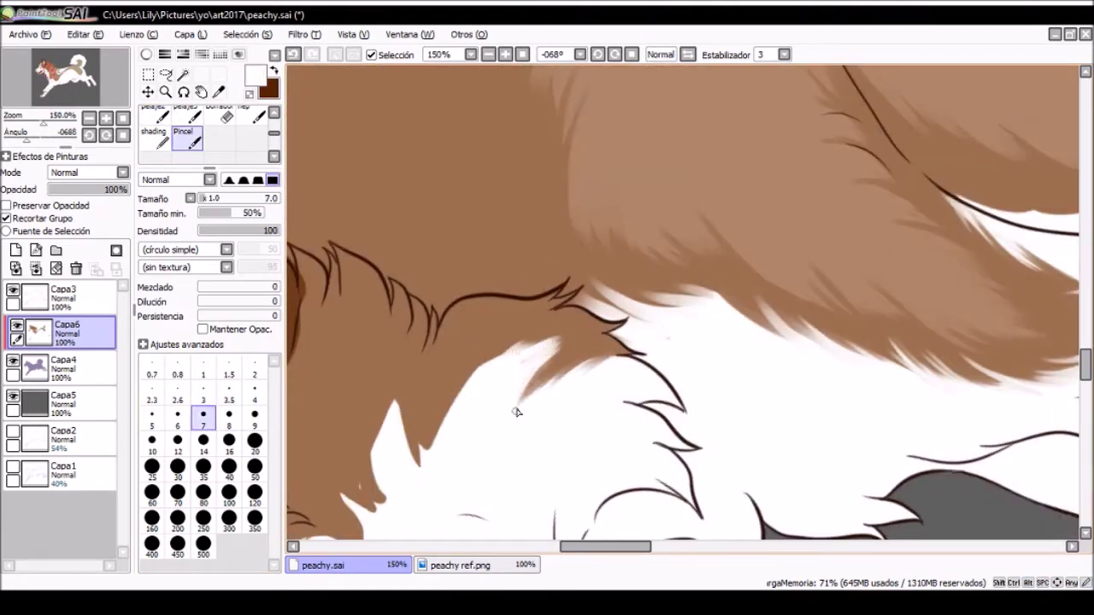
pyautogui.keyDown('alt'); pyautogui.click(532, 376); pyautogui.keyUp('alt')
pyautogui.press('[')
pyautogui.press('[')
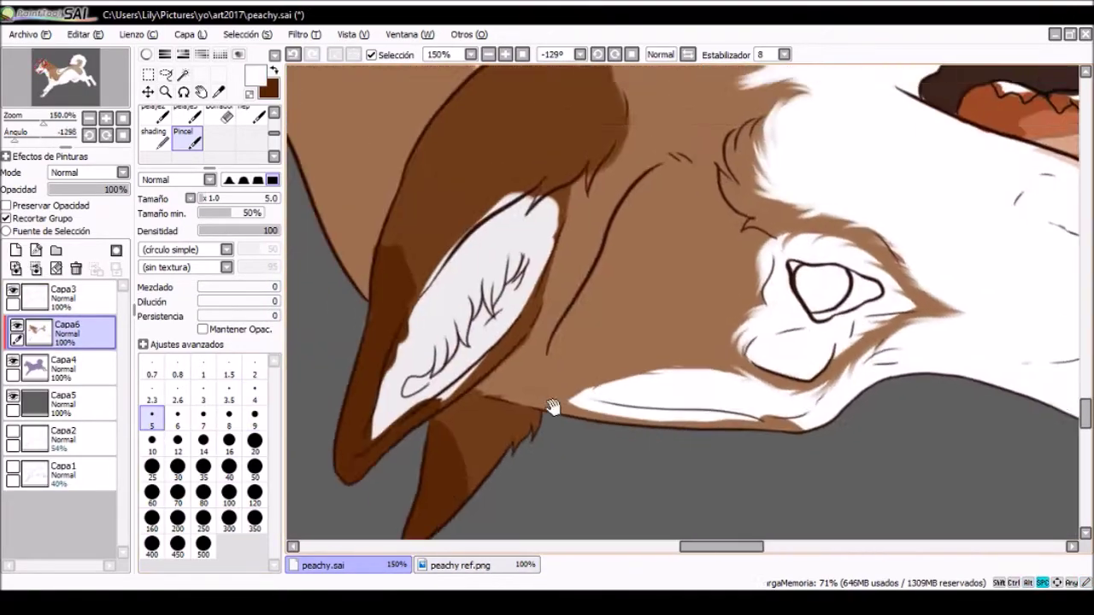
# Feather the white forehead stripe into the brown head fur with fine white strokes
pyautogui.press('[')
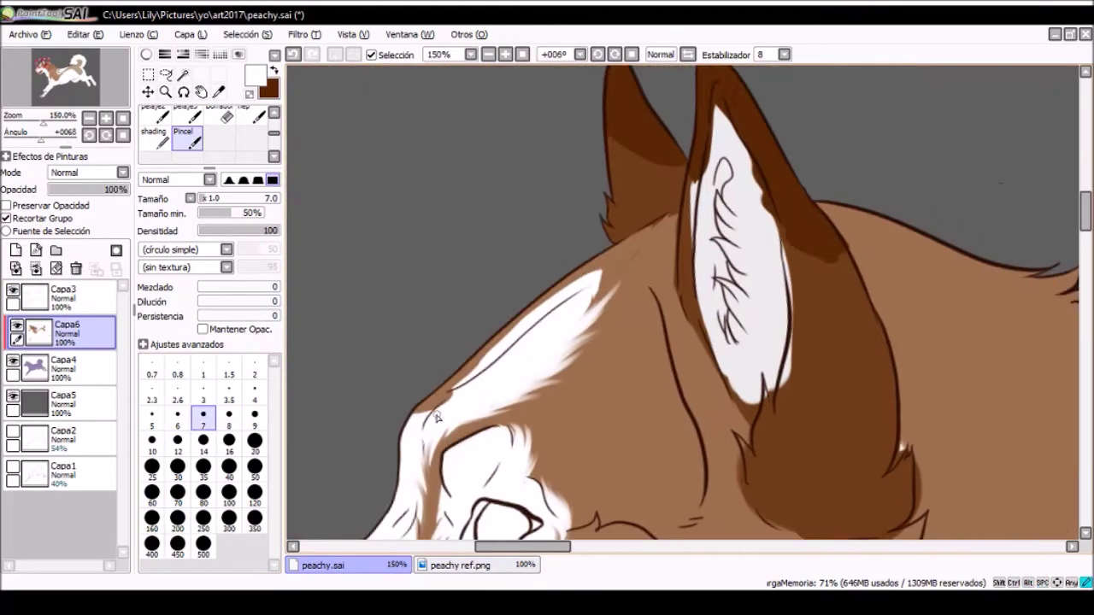
pyautogui.click(152, 417)
pyautogui.moveTo(466, 376); pyautogui.dragTo(517, 329)
pyautogui.moveTo(573, 303); pyautogui.dragTo(624, 265)
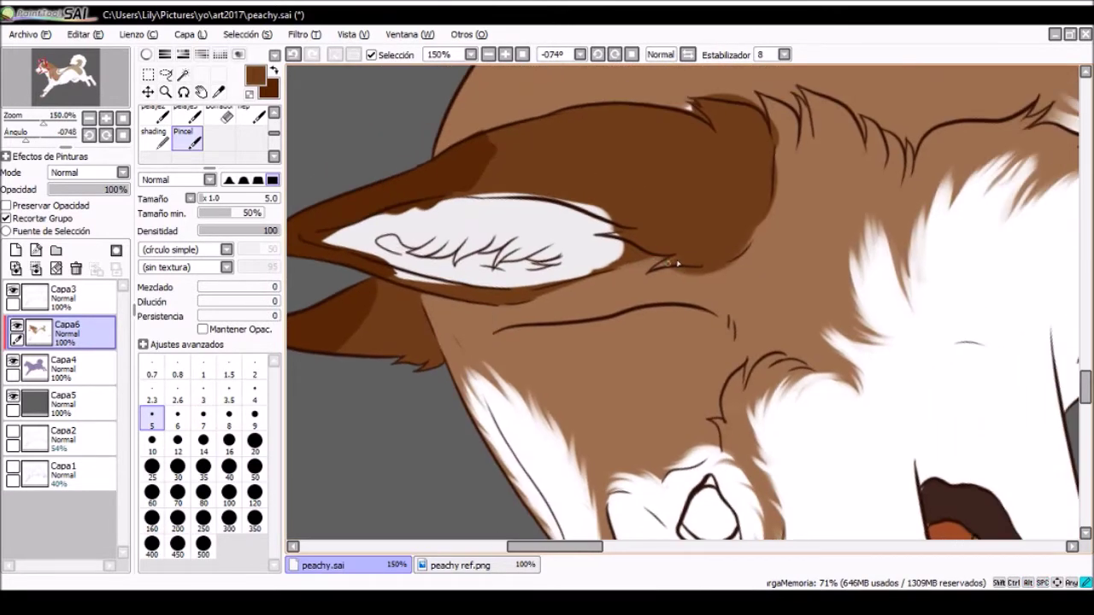
# Soften the near ear's dark base and the light inner ear's lower edge with 5 px fur strokes
pyautogui.moveTo(696, 273); pyautogui.dragTo(642, 372)
pyautogui.moveTo(684, 322); pyautogui.dragTo(503, 387)
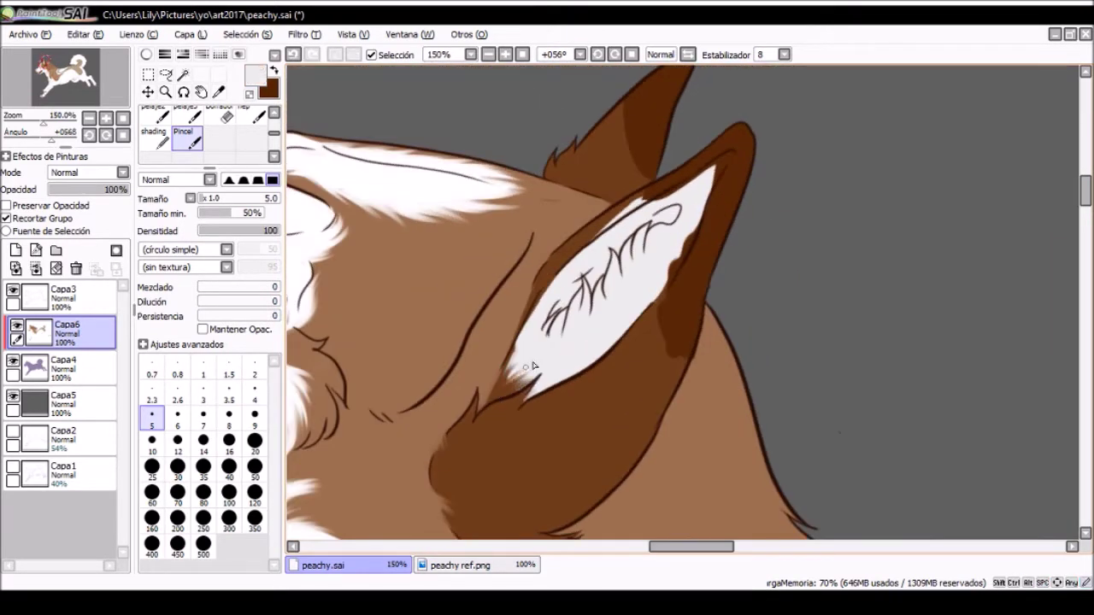
pyautogui.moveTo(543, 280); pyautogui.dragTo(489, 313)
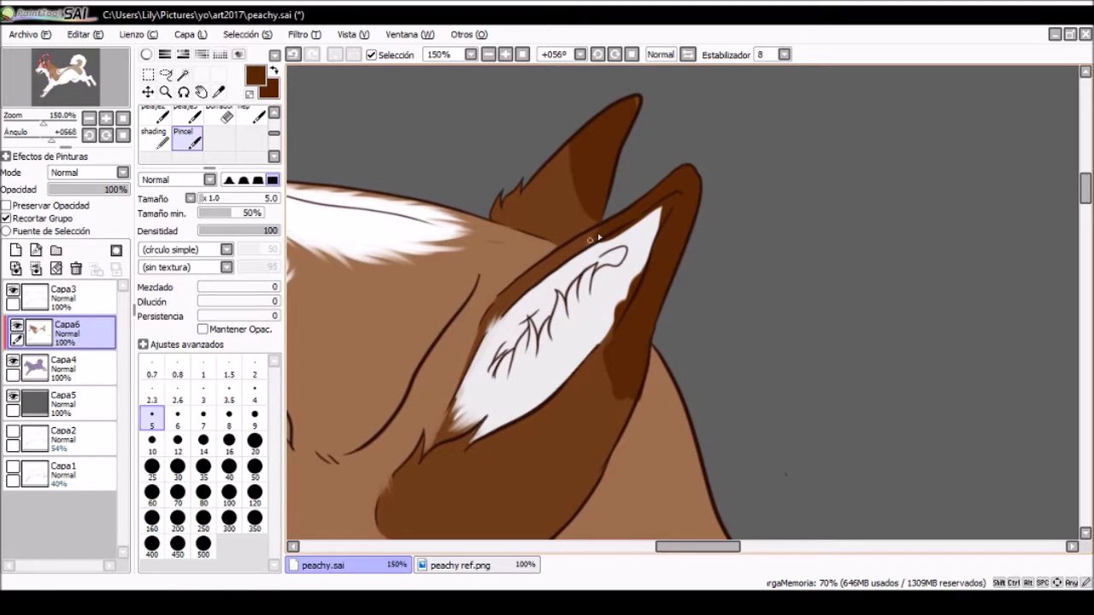
# Refine the near ear's dark brown rim and blend its dark tip into the ear colour at 5 to 8 px
pyautogui.moveTo(598, 238); pyautogui.dragTo(595, 309)
pyautogui.press(']')
pyautogui.press(']')
pyautogui.press(']')
pyautogui.moveTo(549, 366); pyautogui.dragTo(547, 328)
pyautogui.press('[')
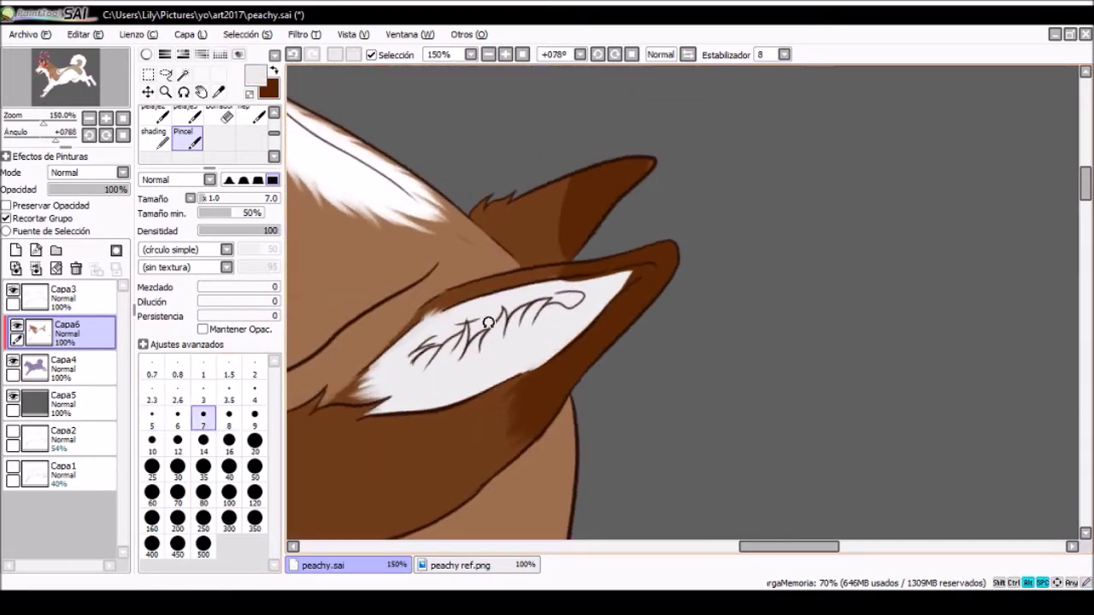
pyautogui.moveTo(566, 291); pyautogui.dragTo(474, 273)
# Feather the upper front edge of the marking behind the shoulder with brown and white strokes at 5 px
pyautogui.keyDown('alt'); pyautogui.click(556, 329); pyautogui.keyUp('alt')
pyautogui.moveTo(556, 329); pyautogui.dragTo(345, 373)
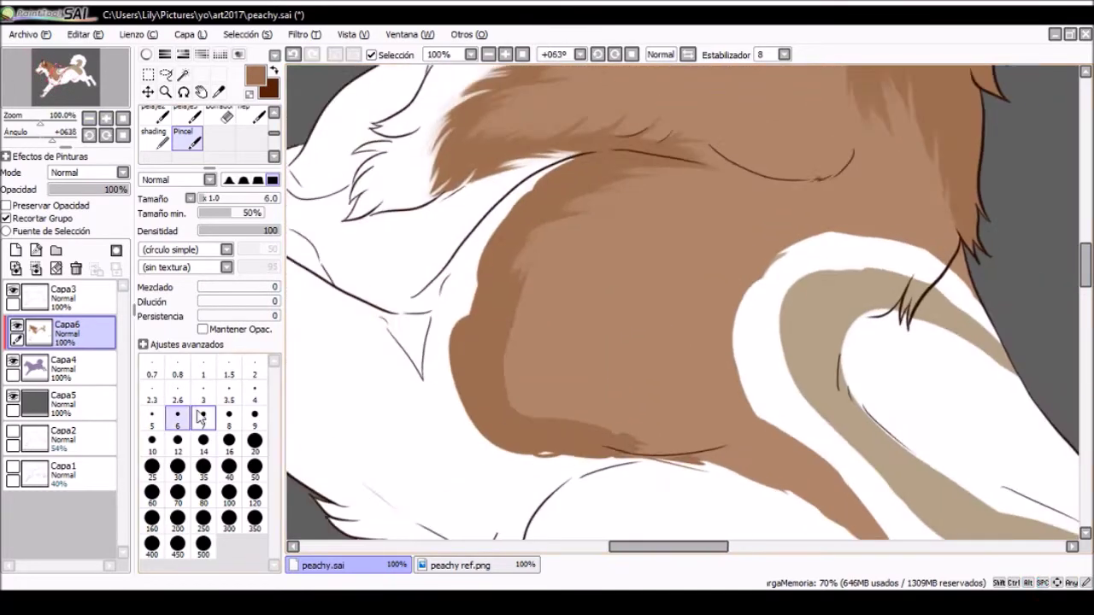
pyautogui.press('[')
pyautogui.press('[')
pyautogui.moveTo(474, 363); pyautogui.dragTo(544, 193)
pyautogui.hotkey('ctrl', '+')
pyautogui.press('End')
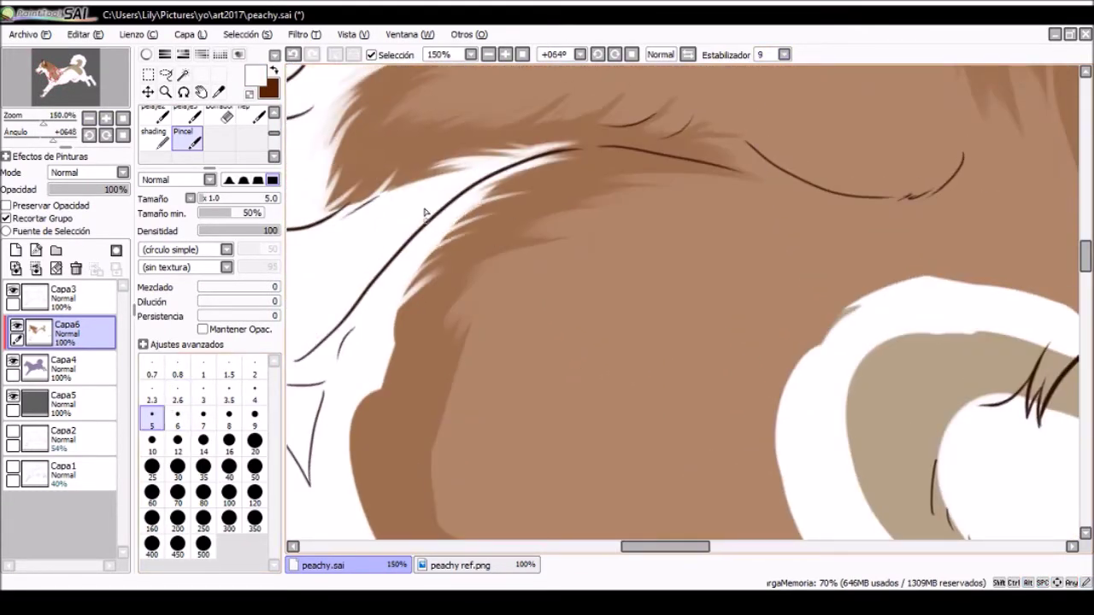
pyautogui.moveTo(446, 319)
pyautogui.mouseDown()
pyautogui.moveTo(830, 520)
pyautogui.moveTo(540, 299)
pyautogui.moveTo(606, 251)
pyautogui.moveTo(627, 326)
pyautogui.moveTo(598, 389)
pyautogui.mouseUp()
# Brush broader fur strokes along the dark border of the marking behind the shoulder with a larger brush
pyautogui.press(']')
pyautogui.press(']')
pyautogui.press(']')
pyautogui.press(']')
pyautogui.press(']')
pyautogui.press(']')
pyautogui.press(']')
pyautogui.press(']')
pyautogui.moveTo(598, 389)
pyautogui.mouseDown()
pyautogui.moveTo(698, 378)
pyautogui.moveTo(709, 273)
pyautogui.moveTo(667, 367)
pyautogui.moveTo(636, 307)
pyautogui.moveTo(519, 366)
pyautogui.moveTo(547, 352)
pyautogui.moveTo(485, 307)
pyautogui.moveTo(522, 335)
pyautogui.moveTo(585, 339)
pyautogui.mouseUp()
pyautogui.hotkey('ctrl', 'Tab')
pyautogui.hotkey('ctrl', 'Tab')
# Feather the lower edge of the marking behind the shoulder with a smaller brush, alternating the two paint colours
pyautogui.press('[')
pyautogui.press('[')
pyautogui.press('[')
pyautogui.press('[')
pyautogui.press('[')
pyautogui.press('[')
pyautogui.press('x')
pyautogui.moveTo(615, 265)
pyautogui.mouseDown()
pyautogui.moveTo(586, 310)
pyautogui.moveTo(547, 272)
pyautogui.moveTo(521, 290)
pyautogui.moveTo(657, 236)
pyautogui.moveTo(479, 257)
pyautogui.moveTo(433, 217)
pyautogui.moveTo(512, 282)
pyautogui.moveTo(593, 307)
pyautogui.moveTo(546, 359)
pyautogui.mouseUp()
pyautogui.press('x')
pyautogui.press('x')
pyautogui.press(']')
pyautogui.moveTo(620, 344)
pyautogui.mouseDown()
pyautogui.moveTo(542, 418)
pyautogui.moveTo(572, 298)
pyautogui.moveTo(635, 244)
pyautogui.moveTo(481, 374)
pyautogui.moveTo(399, 361)
pyautogui.moveTo(434, 326)
pyautogui.mouseUp()
# Feather the pointed rear end of the shoulder marking along the flank with fur strokes
pyautogui.press(']')
pyautogui.press('x')
pyautogui.press('[')
pyautogui.press('[')
pyautogui.press('x')
pyautogui.moveTo(573, 289)
pyautogui.mouseDown()
pyautogui.moveTo(359, 371)
pyautogui.moveTo(666, 267)
pyautogui.moveTo(564, 239)
pyautogui.mouseUp()
pyautogui.press(']')
pyautogui.press(']')
pyautogui.press(']')
pyautogui.press(']')
pyautogui.press(']')
pyautogui.press(']')
pyautogui.moveTo(564, 239)
pyautogui.mouseDown()
pyautogui.moveTo(517, 333)
pyautogui.moveTo(642, 349)
pyautogui.moveTo(615, 392)
pyautogui.mouseUp()
# Feather the white band's front edge into the light brown shoulder fur with 7 px white strokes
pyautogui.press('[')
pyautogui.press('[')
pyautogui.press('[')
pyautogui.press('[')
pyautogui.press('[')
pyautogui.press('[')
pyautogui.keyDown('alt'); pyautogui.click(699, 364); pyautogui.keyUp('alt')
pyautogui.moveTo(699, 364); pyautogui.dragTo(436, 301)
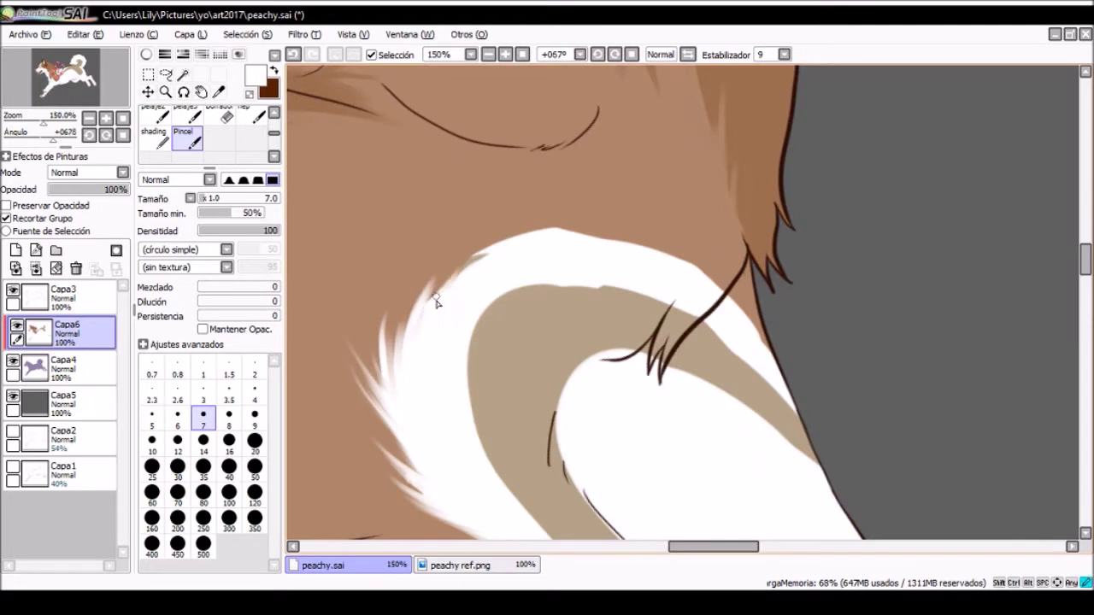
pyautogui.scroll(-3, 405, 318)
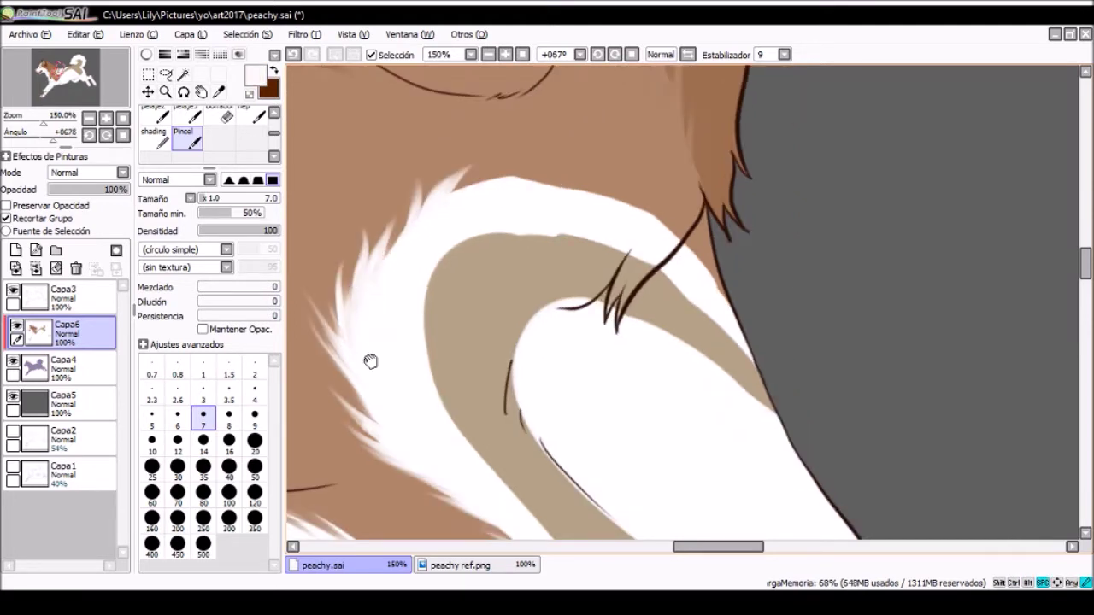
pyautogui.scroll(4, 376, 300)
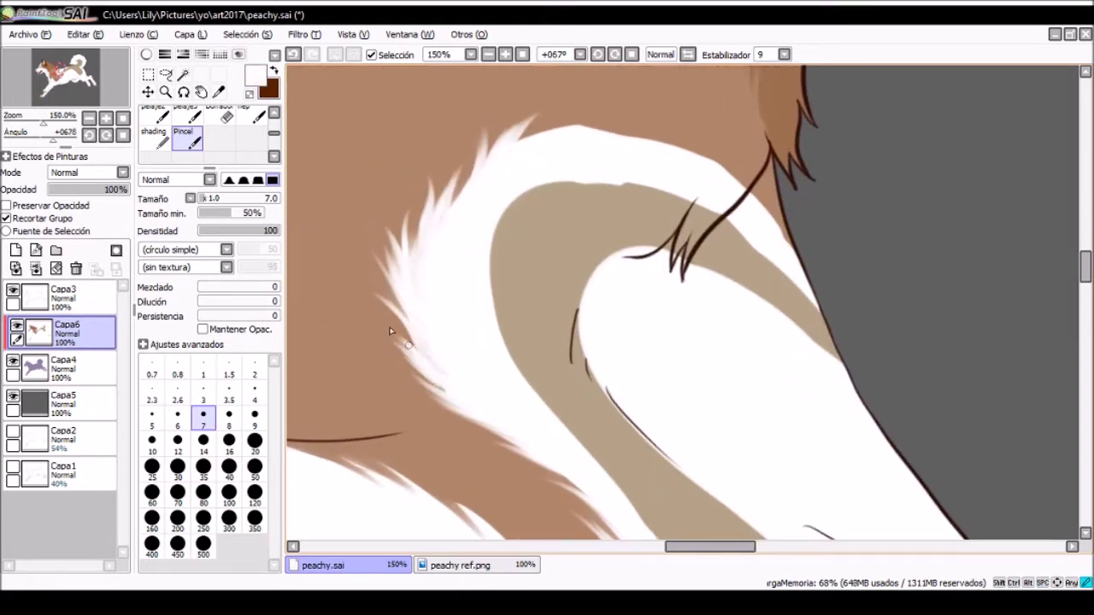
# Finish feathering the white band's front edge and touch up its tip beside the neck with light brown strokes
pyautogui.press('Delete')
pyautogui.moveTo(481, 280); pyautogui.dragTo(724, 389)
pyautogui.press('Delete')
pyautogui.scroll(-1, 464, 456)
pyautogui.keyDown('alt'); pyautogui.click(518, 312); pyautogui.keyUp('alt')
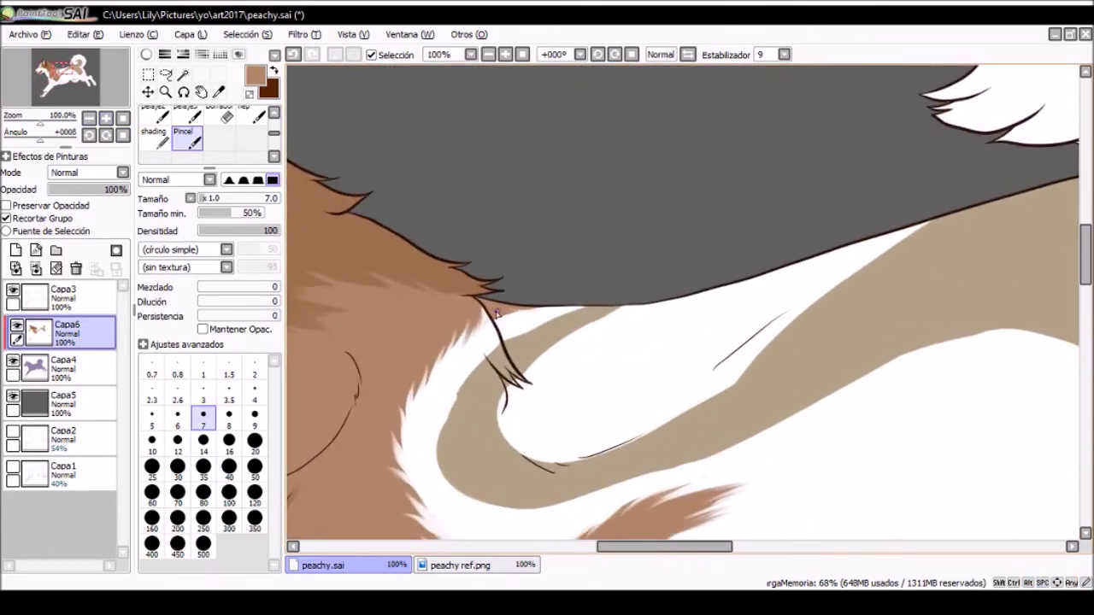
pyautogui.moveTo(518, 312)
pyautogui.mouseDown()
pyautogui.moveTo(484, 275)
pyautogui.moveTo(505, 298)
pyautogui.mouseUp()
# Feather the khaki marking's narrow front tip behind the neck, alternating 8 px white strokes with khaki ones
pyautogui.keyDown('alt'); pyautogui.click(518, 342); pyautogui.keyUp('alt')
pyautogui.press(']')
pyautogui.scroll(2, 539, 316)
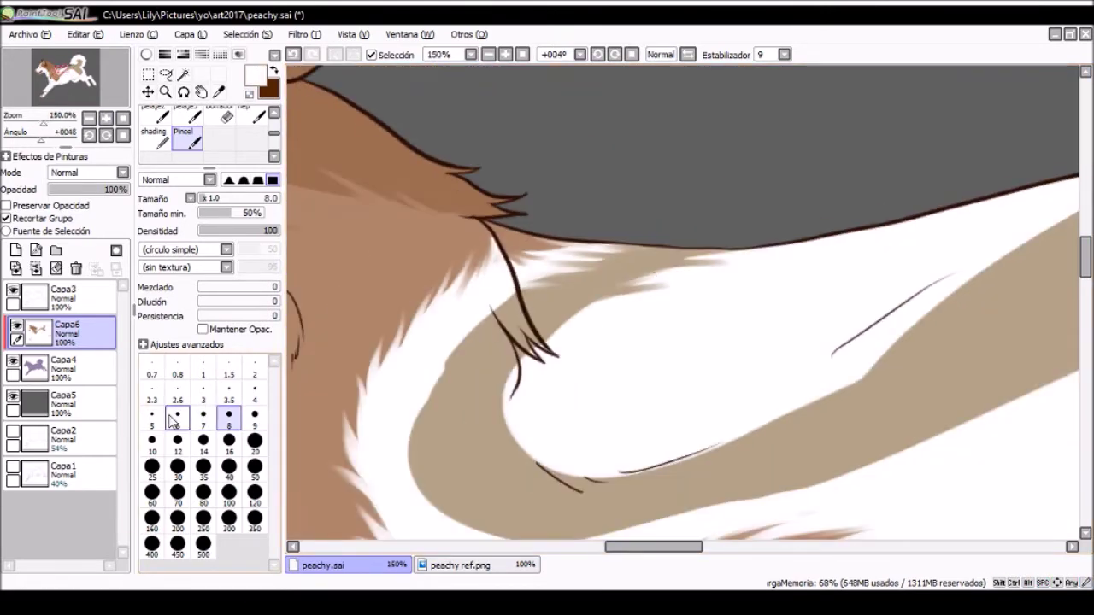
pyautogui.keyDown('alt'); pyautogui.click(637, 284); pyautogui.keyUp('alt')
pyautogui.moveTo(637, 284)
pyautogui.mouseDown()
pyautogui.moveTo(671, 298)
pyautogui.moveTo(654, 334)
pyautogui.moveTo(621, 292)
pyautogui.moveTo(678, 323)
pyautogui.moveTo(636, 346)
pyautogui.moveTo(684, 233)
pyautogui.mouseUp()
pyautogui.keyDown('alt'); pyautogui.click(709, 222); pyautogui.keyUp('alt')
pyautogui.press('[')
pyautogui.press('[')
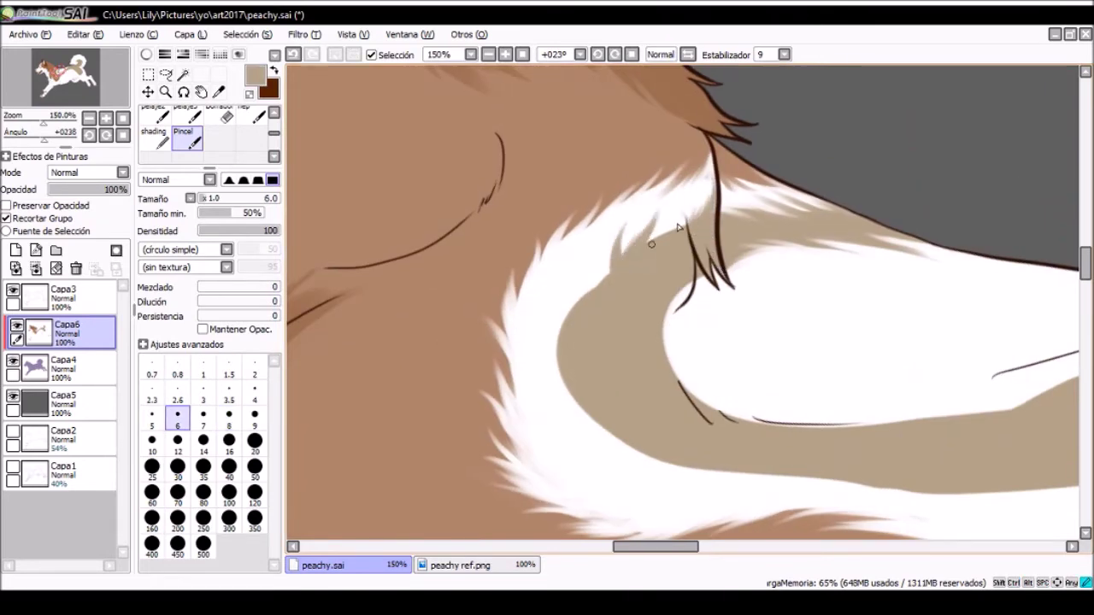
# Feather the outer edge of the khaki curve beside the neck with 6 px white and khaki fur strokes
pyautogui.moveTo(655, 242); pyautogui.dragTo(752, 189)
pyautogui.keyDown('alt'); pyautogui.click(564, 325); pyautogui.keyUp('alt')
pyautogui.keyDown('alt'); pyautogui.click(752, 189); pyautogui.keyUp('alt')
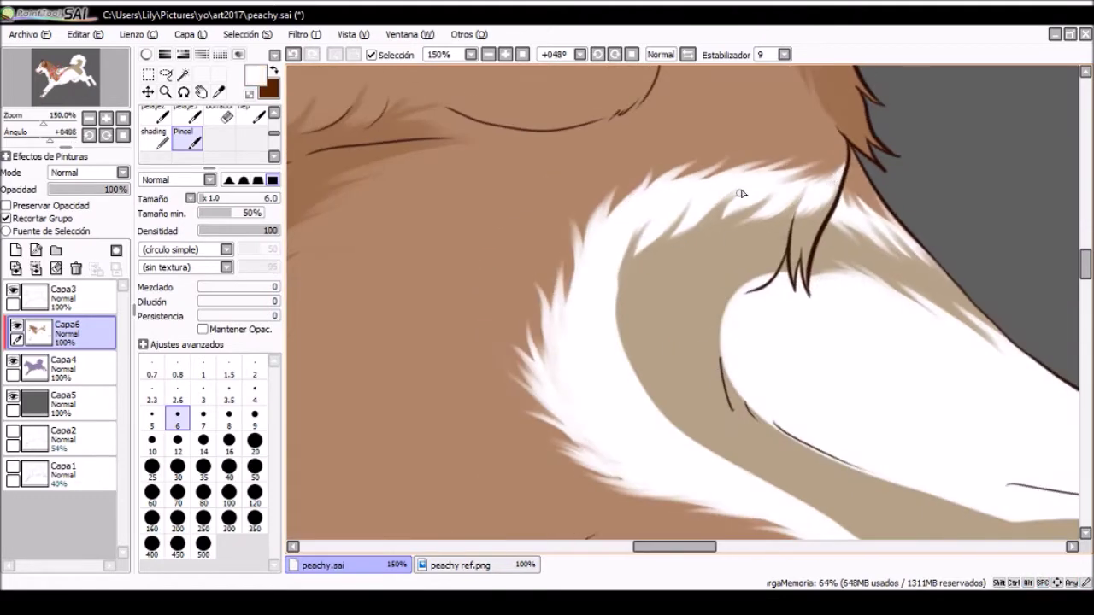
pyautogui.moveTo(631, 263)
pyautogui.mouseDown()
pyautogui.moveTo(547, 171)
pyautogui.moveTo(512, 327)
pyautogui.moveTo(537, 351)
pyautogui.moveTo(614, 350)
pyautogui.moveTo(663, 376)
pyautogui.mouseUp()
pyautogui.keyDown('alt'); pyautogui.click(537, 351); pyautogui.keyUp('alt')
pyautogui.press(']')
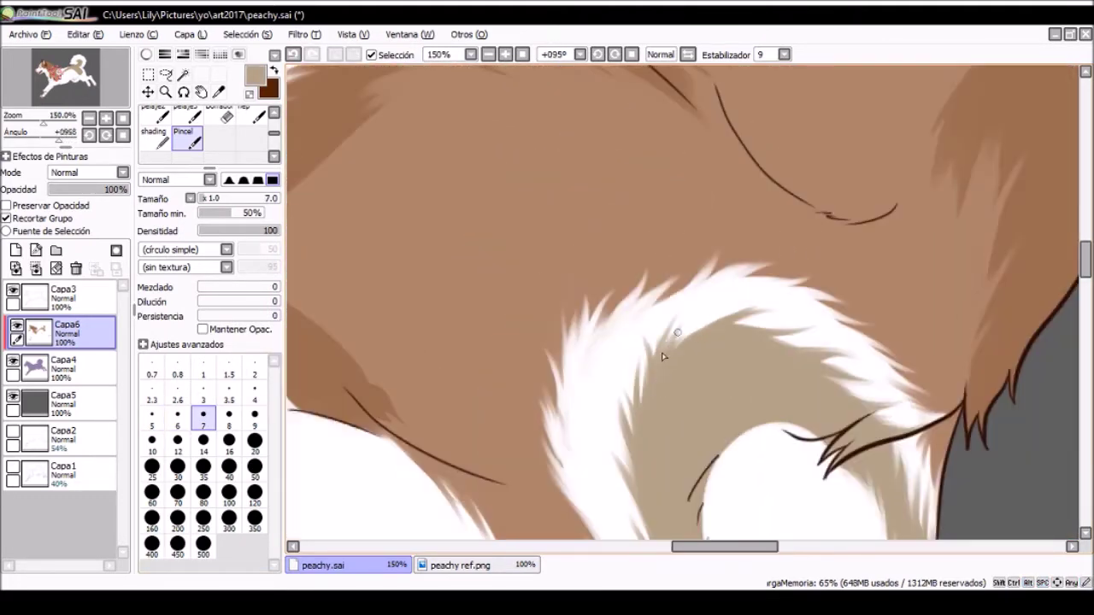
# Feather the bottom of the khaki curve with 7 px khaki strokes and fine 3.5 px white strokes
pyautogui.moveTo(733, 318)
pyautogui.mouseDown()
pyautogui.moveTo(850, 447)
pyautogui.moveTo(615, 402)
pyautogui.moveTo(431, 404)
pyautogui.mouseUp()
pyautogui.press('[')
pyautogui.press('[')
pyautogui.press('[')
pyautogui.press('[')
pyautogui.keyDown('alt'); pyautogui.click(431, 405); pyautogui.keyUp('alt')
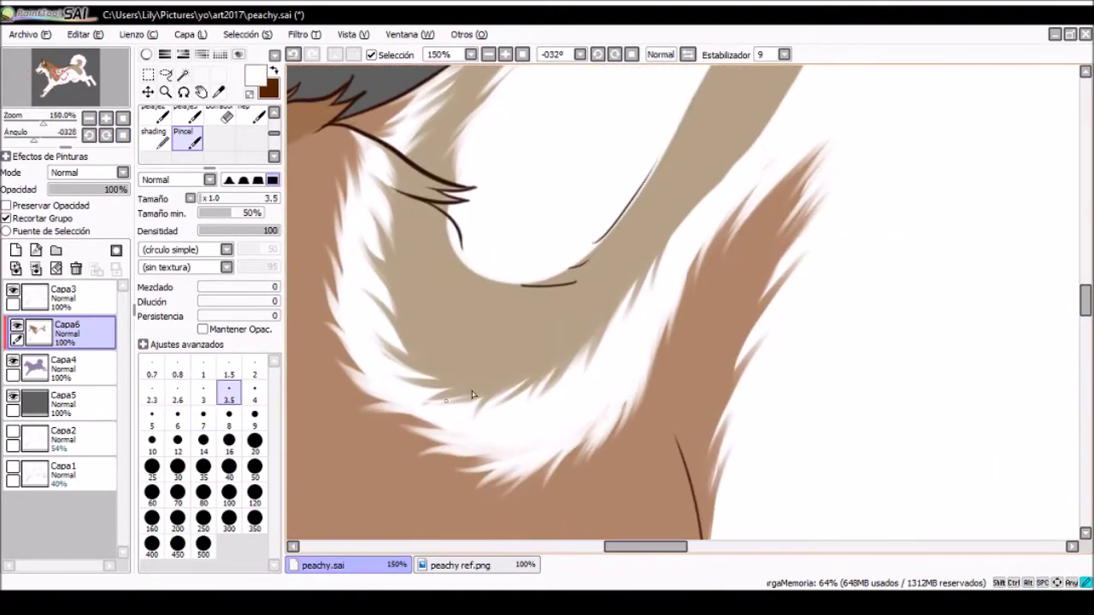
pyautogui.moveTo(541, 367)
pyautogui.mouseDown()
pyautogui.moveTo(496, 379)
pyautogui.moveTo(649, 210)
pyautogui.moveTo(649, 273)
pyautogui.moveTo(727, 254)
pyautogui.moveTo(649, 282)
pyautogui.mouseUp()
# Feather the upper edge of the khaki stripe along the back up to the back line with 6 px white strokes
pyautogui.press(']')
pyautogui.press(']')
pyautogui.press(']')
pyautogui.press(']')
pyautogui.press(']')
pyautogui.press('[')
pyautogui.press('[')
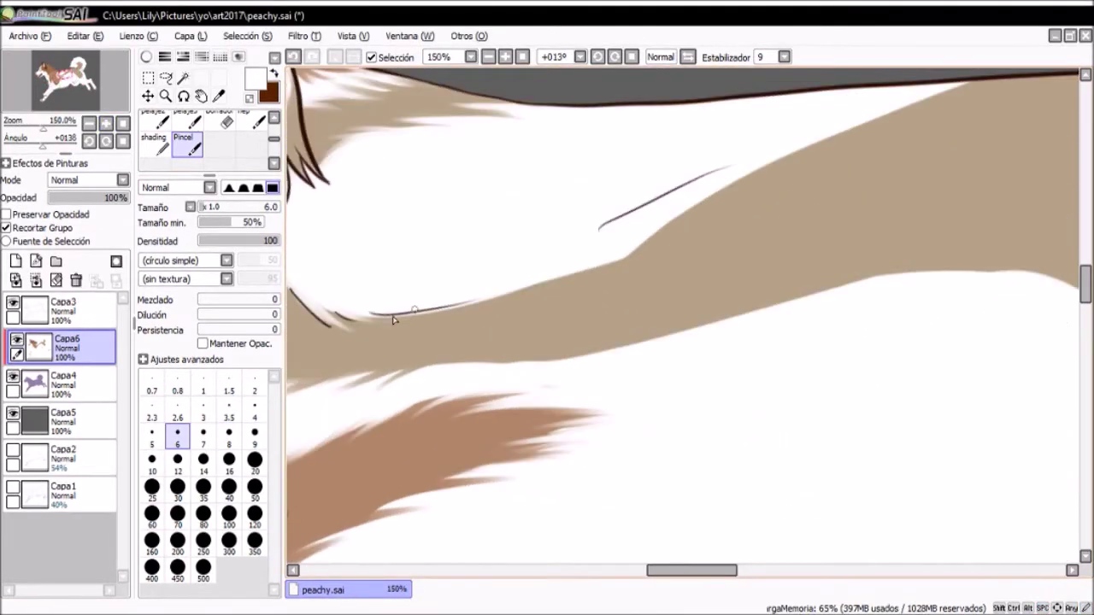
pyautogui.moveTo(391, 315); pyautogui.dragTo(507, 397)
pyautogui.press('[')
pyautogui.moveTo(556, 317)
pyautogui.mouseDown()
pyautogui.moveTo(542, 305)
pyautogui.moveTo(407, 353)
pyautogui.moveTo(418, 321)
pyautogui.mouseUp()
pyautogui.keyDown('alt'); pyautogui.click(423, 355); pyautogui.keyUp('alt')
pyautogui.press(']')
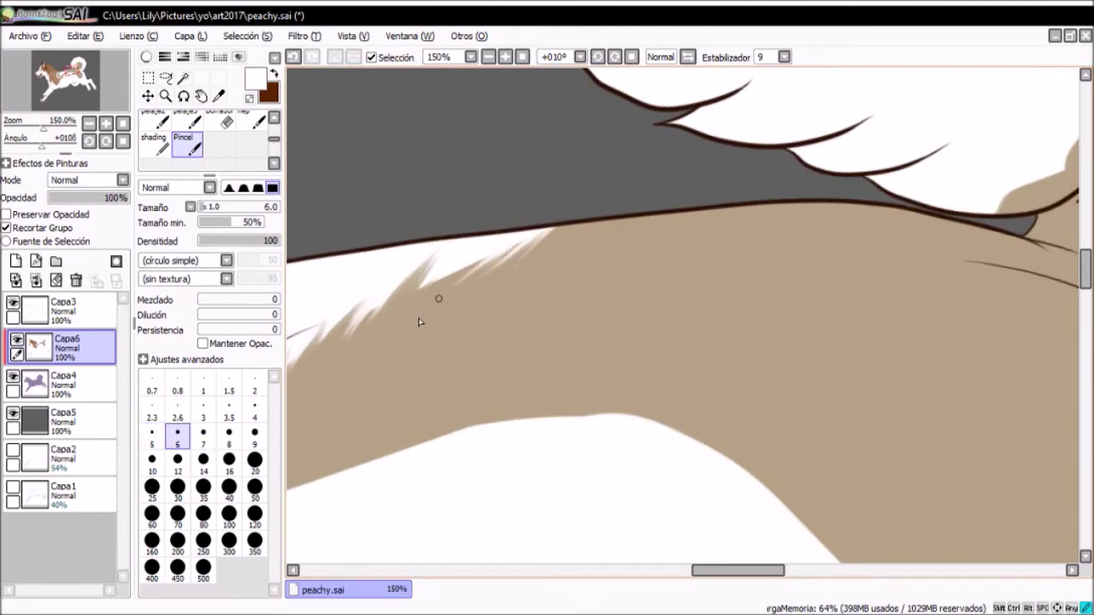
# Feather the khaki stripe's lower edge above the flank marking with 7 px khaki and 5 px white strokes
pyautogui.keyDown('alt'); pyautogui.click(492, 286); pyautogui.keyUp('alt')
pyautogui.moveTo(491, 286)
pyautogui.mouseDown()
pyautogui.moveTo(798, 398)
pyautogui.moveTo(695, 449)
pyautogui.moveTo(462, 329)
pyautogui.mouseUp()
pyautogui.press(']')
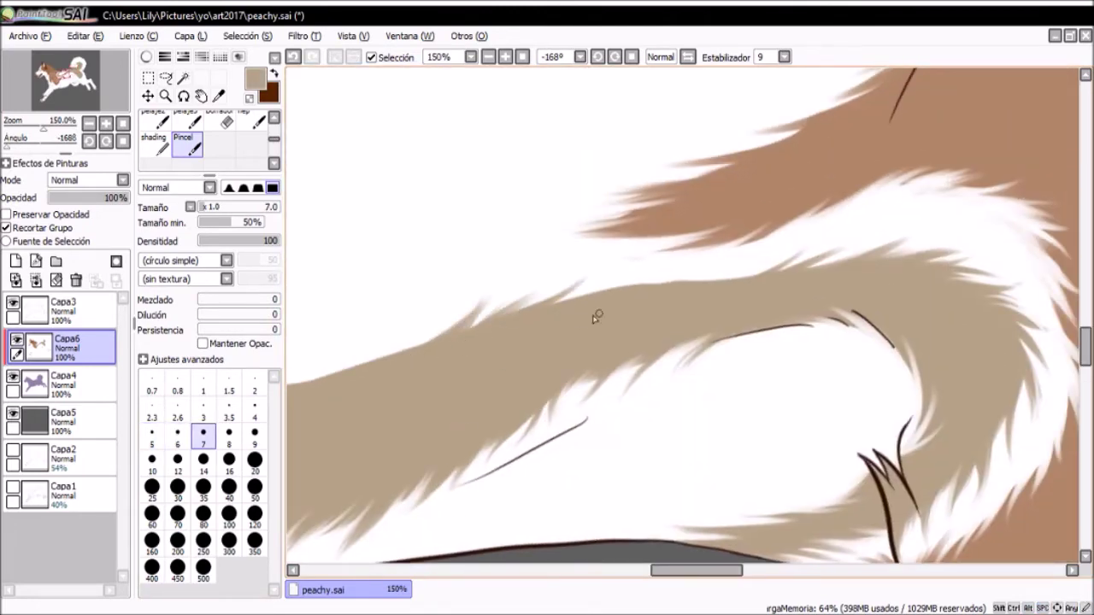
pyautogui.click(158, 440)
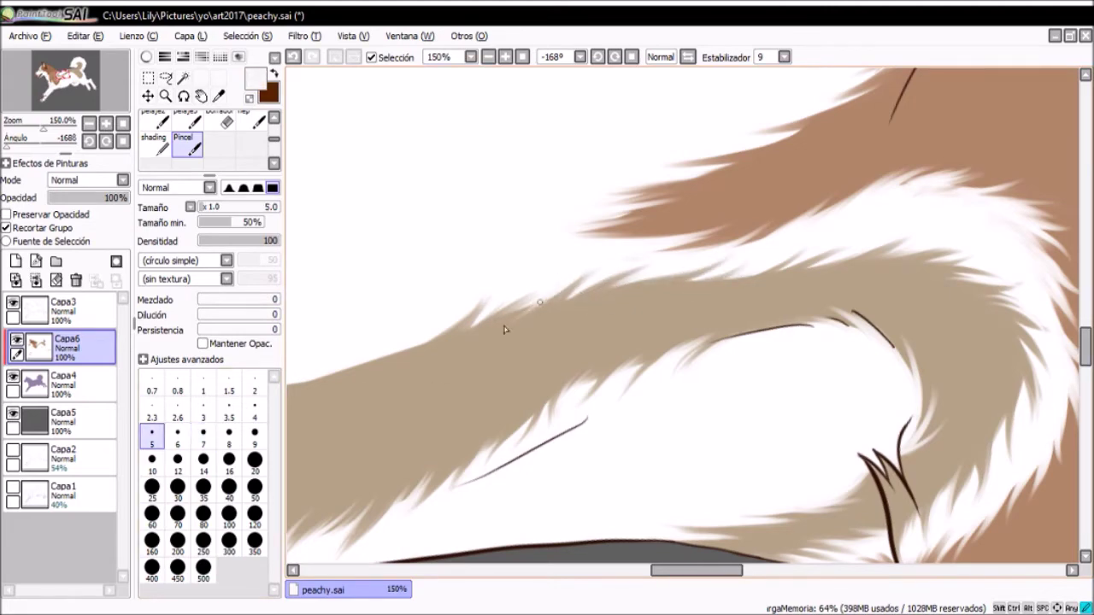
pyautogui.keyDown('alt'); pyautogui.click(455, 306); pyautogui.keyUp('alt')
# Feather the arched lower edge of the khaki marking above the hind leg with 7 px off-white and white strokes
pyautogui.moveTo(455, 306)
pyautogui.mouseDown()
pyautogui.moveTo(581, 254)
pyautogui.moveTo(354, 488)
pyautogui.mouseUp()
pyautogui.press(']')
pyautogui.press(']')
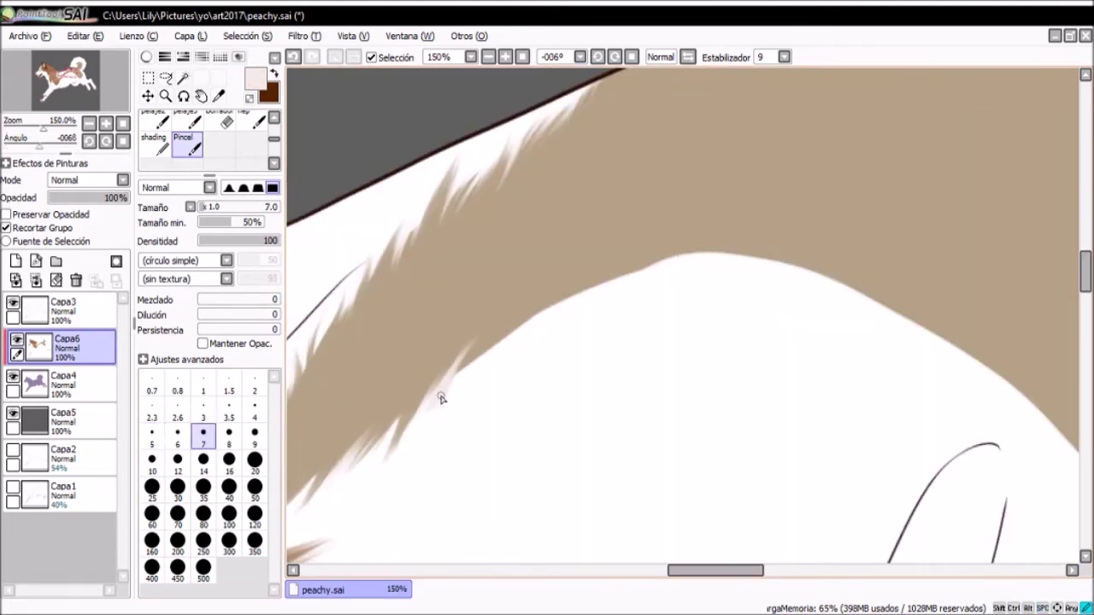
pyautogui.moveTo(500, 305)
pyautogui.mouseDown()
pyautogui.moveTo(518, 359)
pyautogui.moveTo(459, 373)
pyautogui.mouseUp()
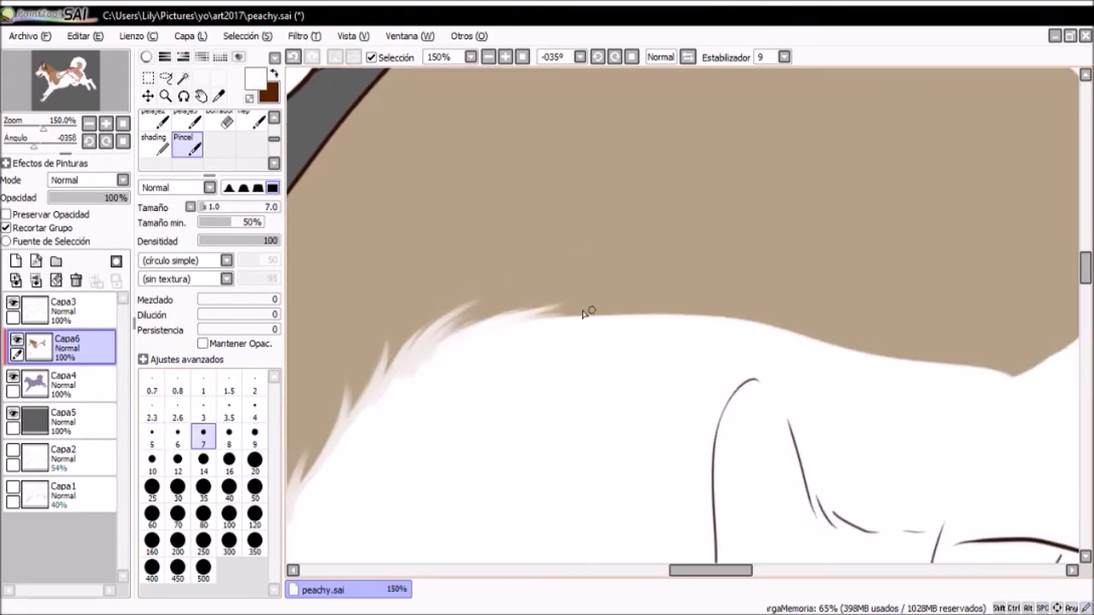
pyautogui.moveTo(523, 318); pyautogui.dragTo(565, 290)
pyautogui.moveTo(593, 313)
pyautogui.mouseDown()
pyautogui.moveTo(623, 296)
pyautogui.moveTo(723, 295)
pyautogui.mouseUp()
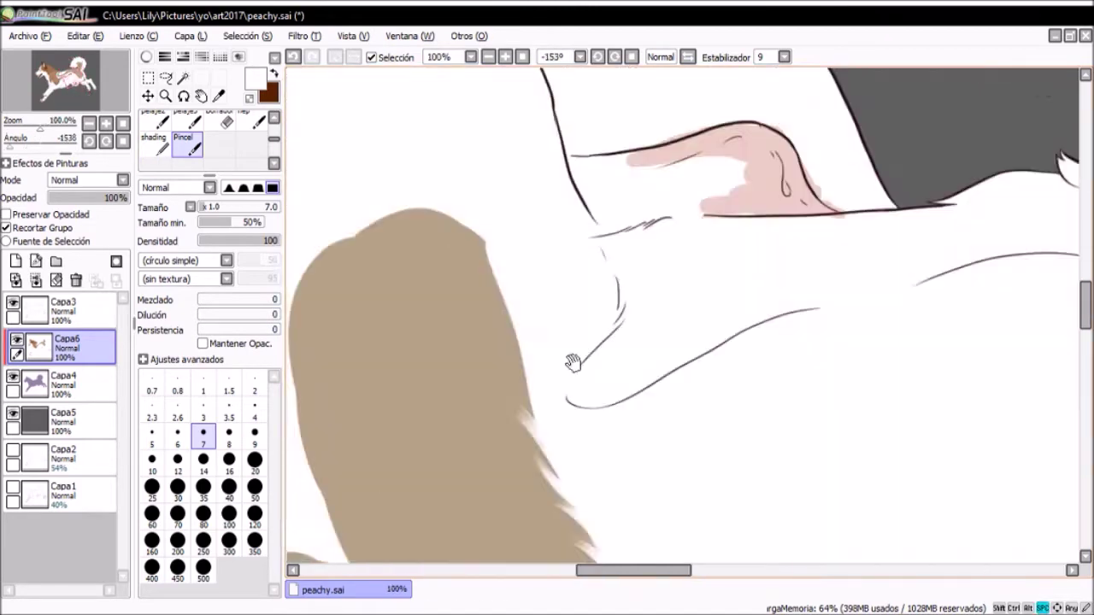
# Feather the front edge and rounded end of the khaki thigh marking with fur strokes from a larger brush
pyautogui.press(']')
pyautogui.press(']')
pyautogui.moveTo(572, 362)
pyautogui.mouseDown()
pyautogui.moveTo(764, 179)
pyautogui.moveTo(600, 366)
pyautogui.moveTo(621, 288)
pyautogui.mouseUp()
pyautogui.keyDown('alt'); pyautogui.click(621, 288); pyautogui.keyUp('alt')
pyautogui.moveTo(560, 384); pyautogui.dragTo(554, 309)
pyautogui.moveTo(600, 313)
pyautogui.mouseDown()
pyautogui.moveTo(576, 256)
pyautogui.moveTo(629, 410)
pyautogui.mouseUp()
pyautogui.moveTo(611, 474); pyautogui.dragTo(556, 440)
pyautogui.moveTo(555, 440)
pyautogui.mouseDown()
pyautogui.moveTo(517, 406)
pyautogui.moveTo(513, 367)
pyautogui.mouseUp()
pyautogui.press(']')
pyautogui.moveTo(529, 357)
pyautogui.mouseDown()
pyautogui.moveTo(493, 405)
pyautogui.moveTo(532, 332)
pyautogui.moveTo(626, 306)
pyautogui.mouseUp()
pyautogui.moveTo(603, 325)
pyautogui.mouseDown()
pyautogui.moveTo(556, 330)
pyautogui.moveTo(580, 330)
pyautogui.moveTo(670, 282)
pyautogui.mouseUp()
# Feather the thigh marking's rear edge up to the tail base, using 6 px white and 9 px khaki strokes
pyautogui.press('[')
pyautogui.press('[')
pyautogui.press('[')
pyautogui.press('[')
pyautogui.keyDown('alt'); pyautogui.click(602, 297); pyautogui.keyUp('alt')
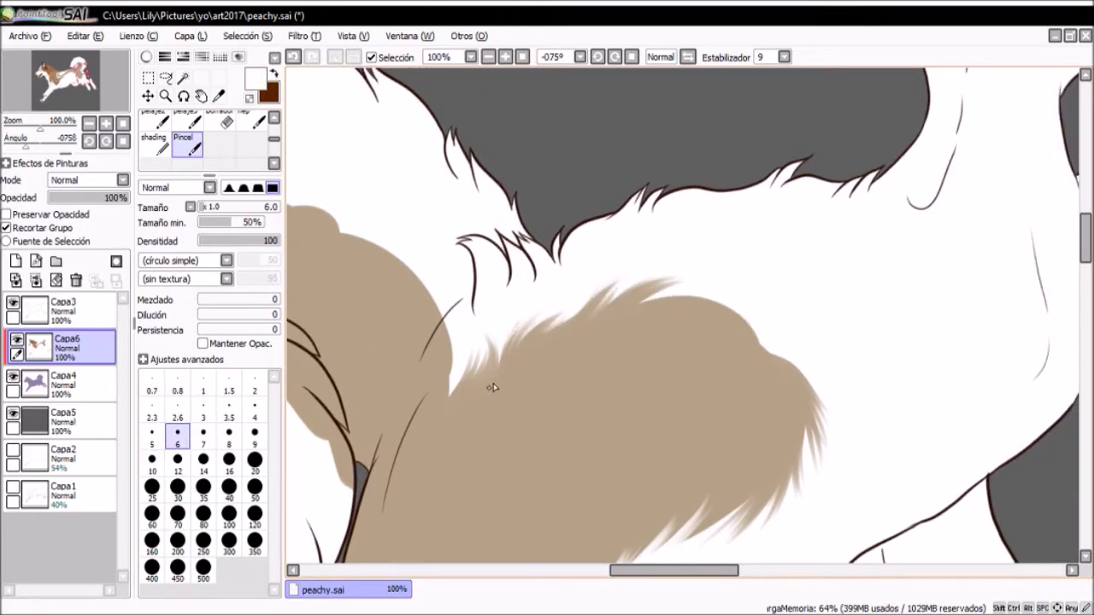
pyautogui.keyDown('alt'); pyautogui.click(542, 336); pyautogui.keyUp('alt')
pyautogui.press(']')
pyautogui.press(']')
pyautogui.press(']')
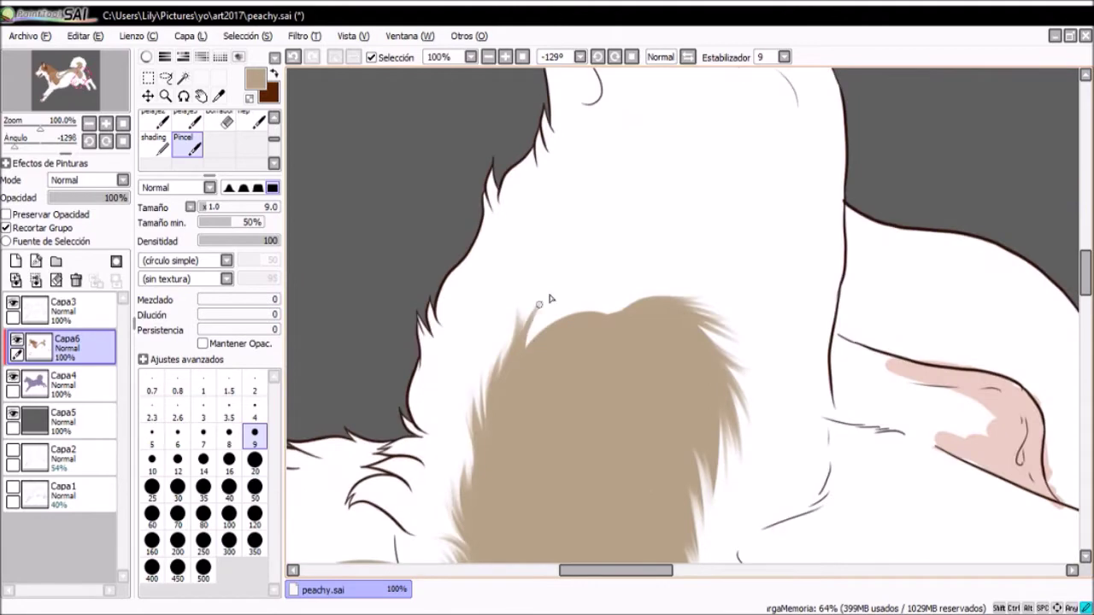
# Finish feathering the rounded lower end of the thigh marking, alternating 9 px khaki with thinner white strokes
pyautogui.moveTo(578, 306)
pyautogui.mouseDown()
pyautogui.moveTo(548, 348)
pyautogui.moveTo(590, 378)
pyautogui.mouseUp()
pyautogui.keyDown('alt'); pyautogui.click(665, 346); pyautogui.keyUp('alt')
pyautogui.press('[')
pyautogui.press('[')
pyautogui.press('[')
pyautogui.press('[')
pyautogui.keyDown('alt'); pyautogui.click(651, 356); pyautogui.keyUp('alt')
pyautogui.moveTo(626, 341); pyautogui.dragTo(547, 288)
# Feather the outer edge of the tail's khaki marking into the white fur with broader strokes
pyautogui.press(']')
pyautogui.press(']')
pyautogui.press(']')
pyautogui.press(']')
pyautogui.press(']')
pyautogui.moveTo(595, 244); pyautogui.dragTo(623, 397)
pyautogui.keyDown('alt'); pyautogui.click(623, 397); pyautogui.keyUp('alt')
pyautogui.moveTo(638, 339); pyautogui.dragTo(615, 324)
pyautogui.press(']')
pyautogui.press(']')
pyautogui.moveTo(487, 345)
pyautogui.mouseDown()
pyautogui.moveTo(610, 295)
pyautogui.moveTo(530, 324)
pyautogui.moveTo(480, 318)
pyautogui.moveTo(498, 308)
pyautogui.mouseUp()
pyautogui.moveTo(512, 248); pyautogui.dragTo(453, 209)
pyautogui.press(']')
pyautogui.moveTo(466, 281); pyautogui.dragTo(427, 224)
pyautogui.moveTo(453, 333)
pyautogui.mouseDown()
pyautogui.moveTo(431, 259)
pyautogui.moveTo(432, 350)
pyautogui.mouseUp()
pyautogui.moveTo(436, 342)
pyautogui.mouseDown()
pyautogui.moveTo(459, 402)
pyautogui.moveTo(559, 385)
pyautogui.moveTo(605, 441)
pyautogui.moveTo(598, 410)
pyautogui.moveTo(550, 347)
pyautogui.moveTo(556, 393)
pyautogui.moveTo(504, 394)
pyautogui.mouseUp()
# Refine the tail marking's feathered edge, cutting white fur strokes into the khaki
pyautogui.keyDown('alt'); pyautogui.click(458, 402); pyautogui.keyUp('alt')
pyautogui.press('[')
pyautogui.press('[')
pyautogui.press('[')
pyautogui.press('[')
pyautogui.keyDown('alt'); pyautogui.click(550, 347); pyautogui.keyUp('alt')
pyautogui.keyDown('alt'); pyautogui.click(577, 372); pyautogui.keyUp('alt')
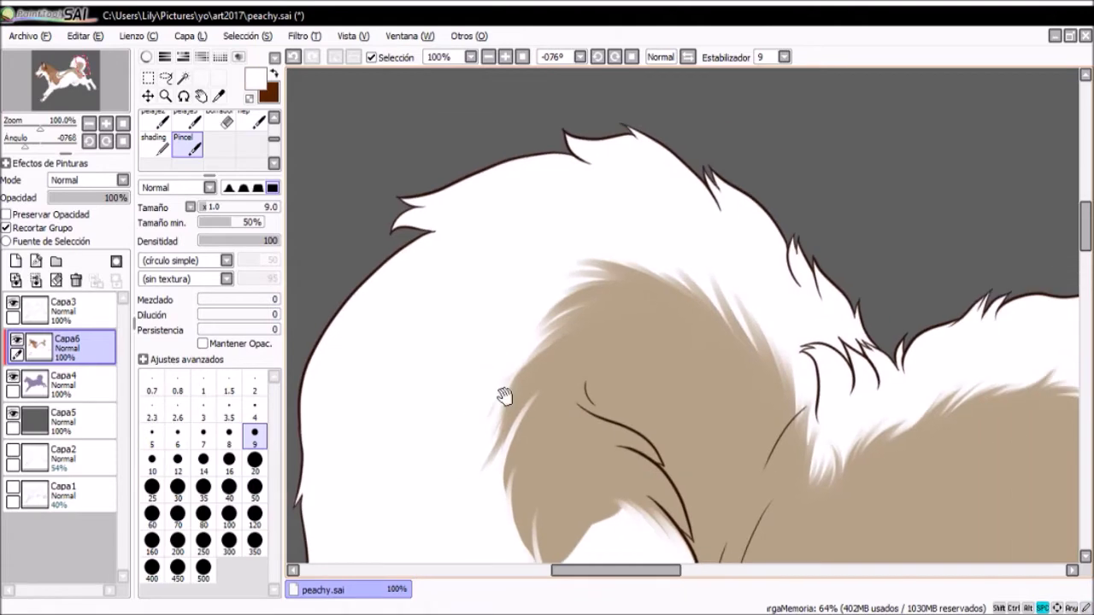
pyautogui.moveTo(540, 333)
pyautogui.mouseDown()
pyautogui.moveTo(569, 317)
pyautogui.moveTo(556, 313)
pyautogui.moveTo(547, 398)
pyautogui.moveTo(501, 378)
pyautogui.moveTo(513, 293)
pyautogui.mouseUp()
pyautogui.keyDown('alt'); pyautogui.click(547, 398); pyautogui.keyUp('alt')
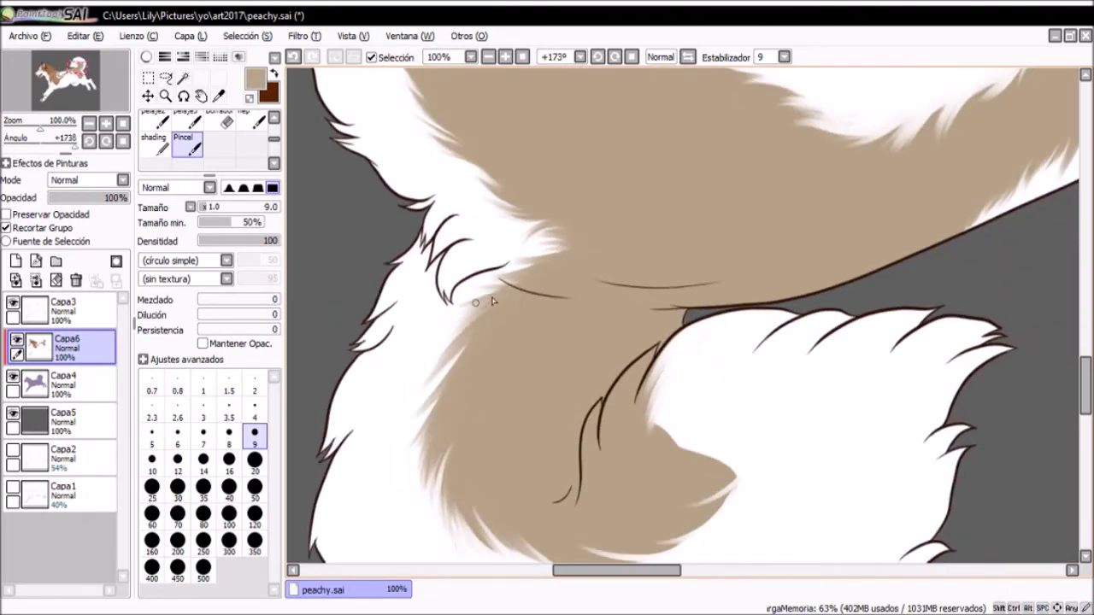
# Feather the khaki at the tail base and the marking's inner edge on the tail, alternating khaki and white strokes
pyautogui.moveTo(469, 340); pyautogui.dragTo(481, 313)
pyautogui.keyDown('alt'); pyautogui.click(481, 313); pyautogui.keyUp('alt')
pyautogui.moveTo(469, 353)
pyautogui.mouseDown()
pyautogui.moveTo(690, 430)
pyautogui.moveTo(507, 405)
pyautogui.moveTo(464, 350)
pyautogui.moveTo(486, 288)
pyautogui.moveTo(561, 313)
pyautogui.moveTo(482, 287)
pyautogui.moveTo(703, 208)
pyautogui.moveTo(529, 401)
pyautogui.moveTo(530, 371)
pyautogui.moveTo(564, 325)
pyautogui.mouseUp()
pyautogui.press(']')
pyautogui.keyDown('alt'); pyautogui.click(581, 288); pyautogui.keyUp('alt')
pyautogui.press('[')
pyautogui.press('[')
pyautogui.press('[')
pyautogui.press('[')
pyautogui.keyDown('alt'); pyautogui.click(547, 376); pyautogui.keyUp('alt')
# Feather the inner edge of the khaki curve behind the neck with 8 px strokes
pyautogui.click(89, 139)
pyautogui.scroll(-5, 566, 383)
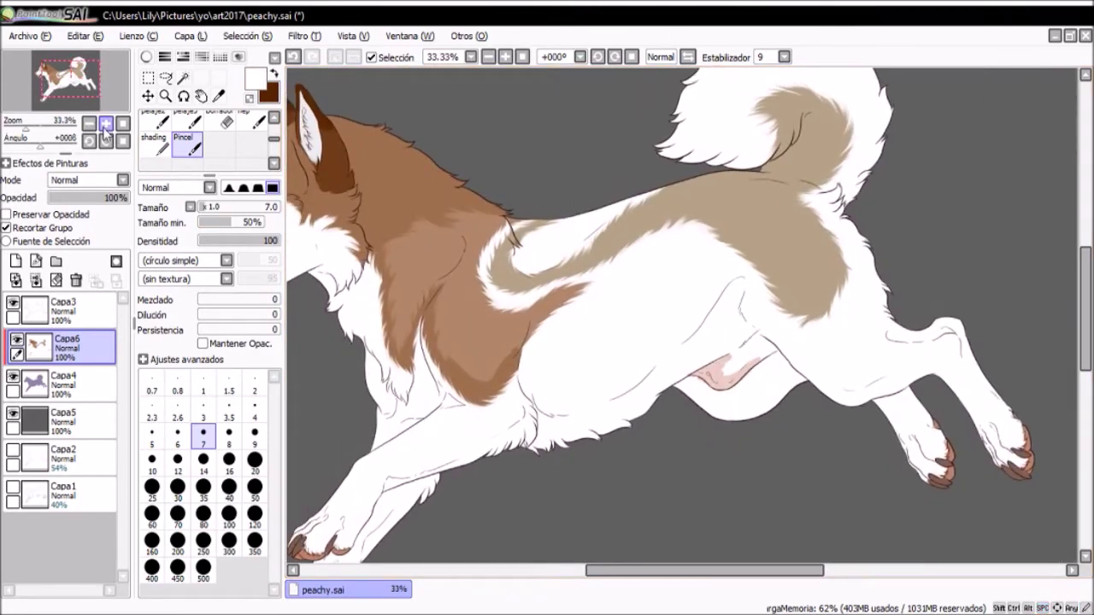
pyautogui.scroll(5, 566, 383)
pyautogui.press(']')
pyautogui.moveTo(566, 384)
pyautogui.mouseDown()
pyautogui.moveTo(658, 205)
pyautogui.moveTo(581, 184)
pyautogui.mouseUp()
pyautogui.keyDown('alt'); pyautogui.click(658, 205); pyautogui.keyUp('alt')
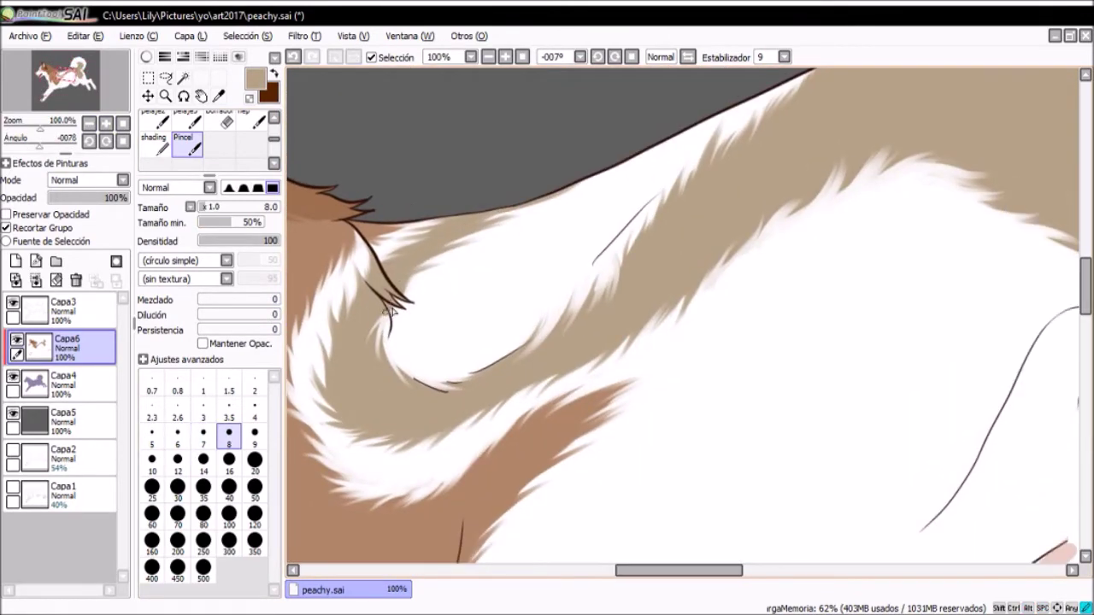
pyautogui.moveTo(382, 328); pyautogui.dragTo(427, 376)
pyautogui.moveTo(462, 282)
pyautogui.mouseDown()
pyautogui.moveTo(513, 256)
pyautogui.moveTo(510, 289)
pyautogui.mouseUp()
pyautogui.press('[')
pyautogui.press('[')
pyautogui.press('[')
pyautogui.keyDown('alt'); pyautogui.click(510, 288); pyautogui.keyUp('alt')
# Soften the pink patches on the lower jaw and upper muzzle with the 20 px blur brush
pyautogui.press('Home')
pyautogui.scroll(-4, 510, 289)
pyautogui.scroll(6, 510, 289)
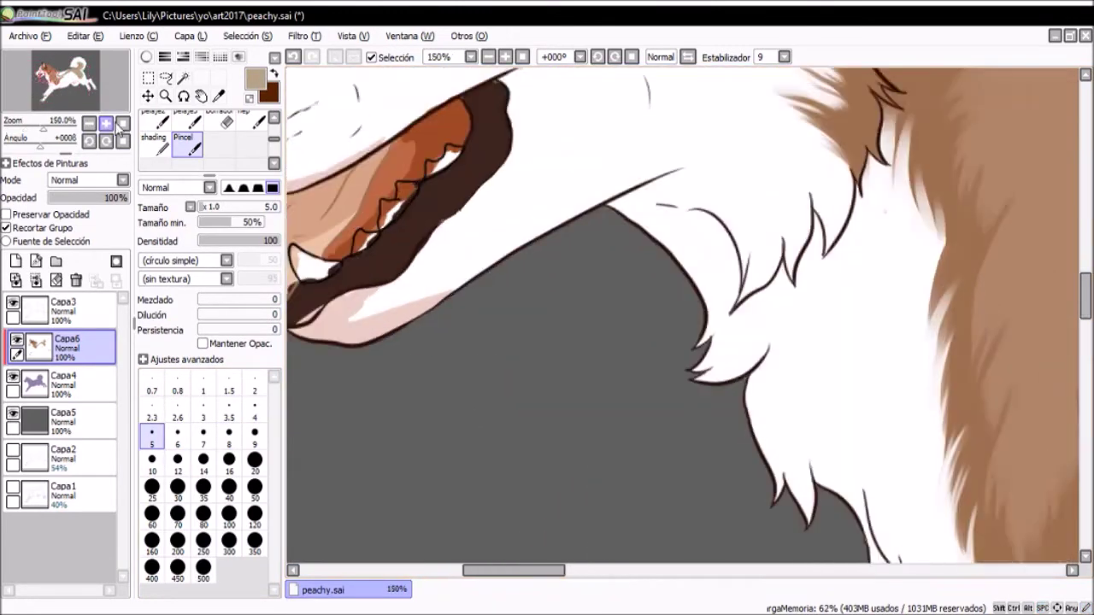
pyautogui.press('b')
pyautogui.press('[')
pyautogui.press('[')
pyautogui.moveTo(423, 299); pyautogui.dragTo(531, 275)
pyautogui.click(254, 481)
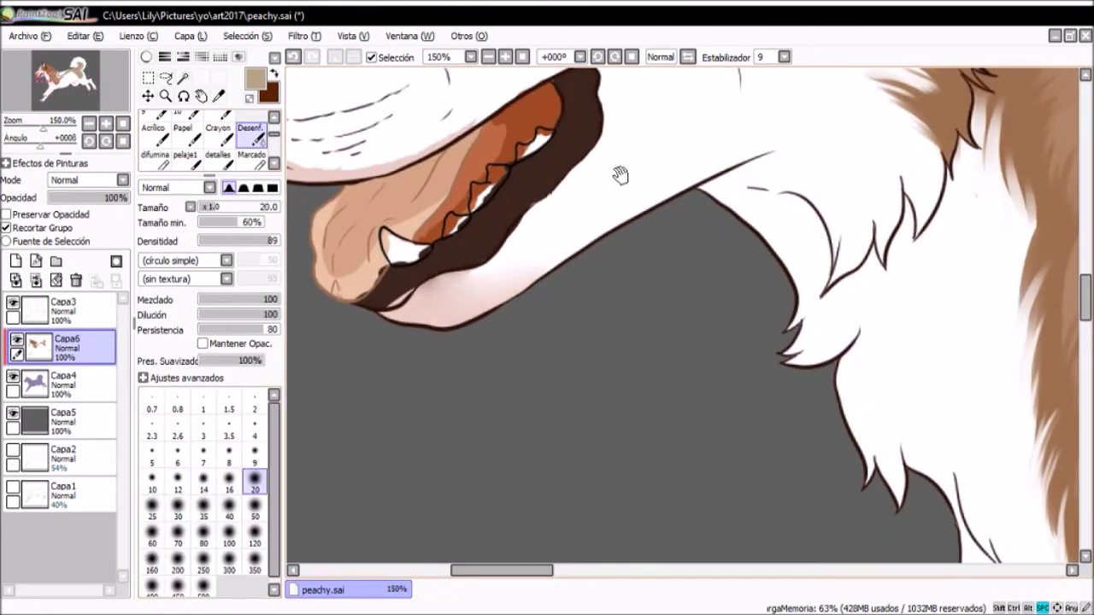
pyautogui.moveTo(619, 176); pyautogui.dragTo(756, 321)
# Touch up the dark brown lip of the open mouth with a 5 px pen
pyautogui.press('n')
pyautogui.press('x')
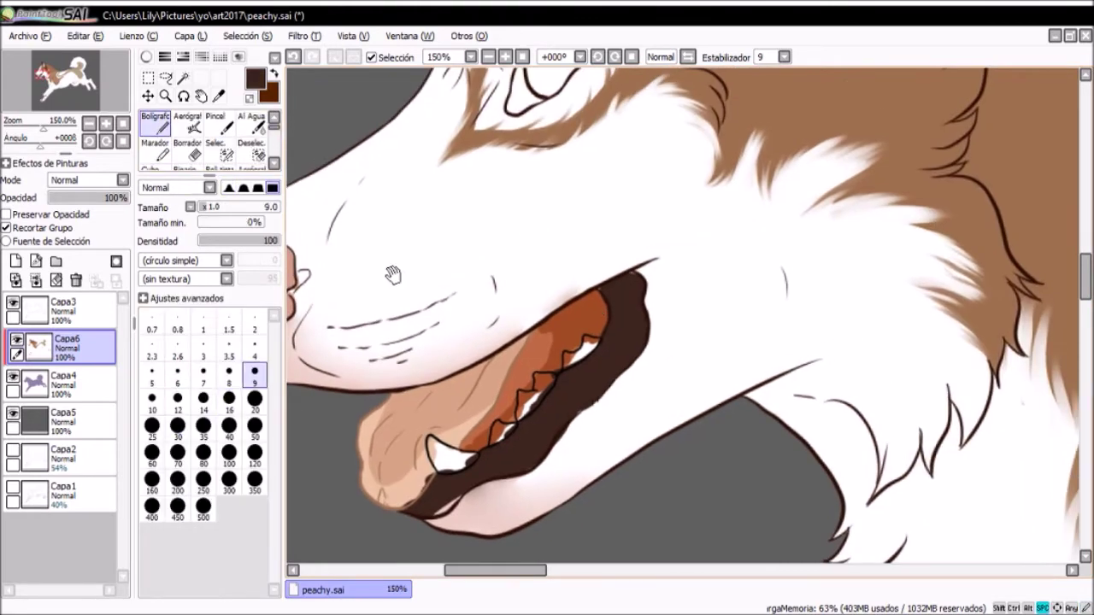
pyautogui.scroll(3, 391, 273)
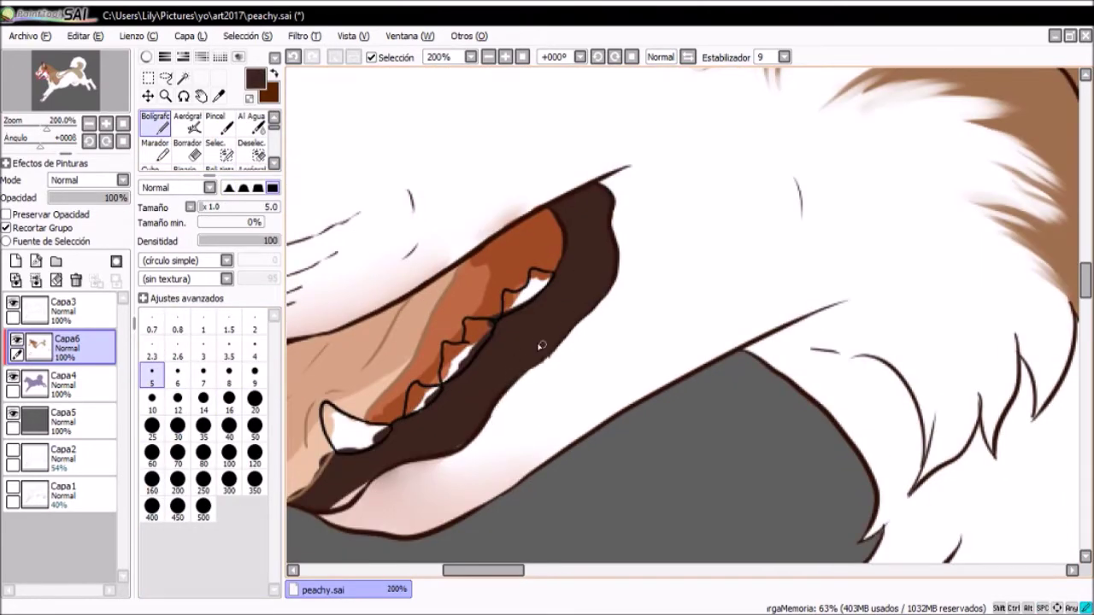
pyautogui.moveTo(541, 345); pyautogui.dragTo(610, 285)
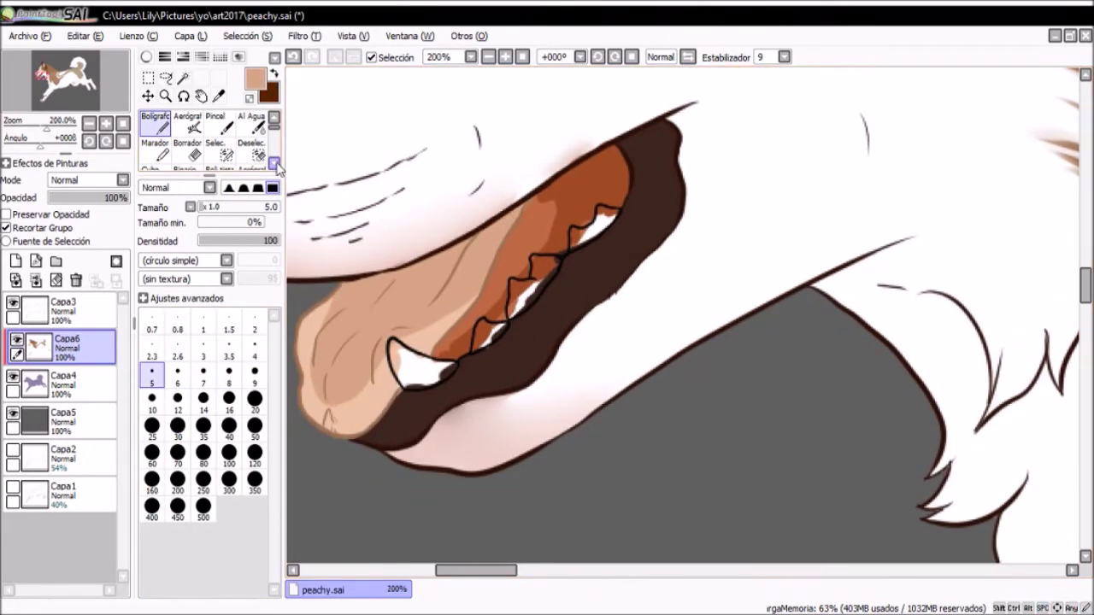
# Blend the colour transitions on the tongue and the orange mouth interior, using colours sampled from them
pyautogui.click(274, 162)
pyautogui.click(251, 166)
pyautogui.press('n')
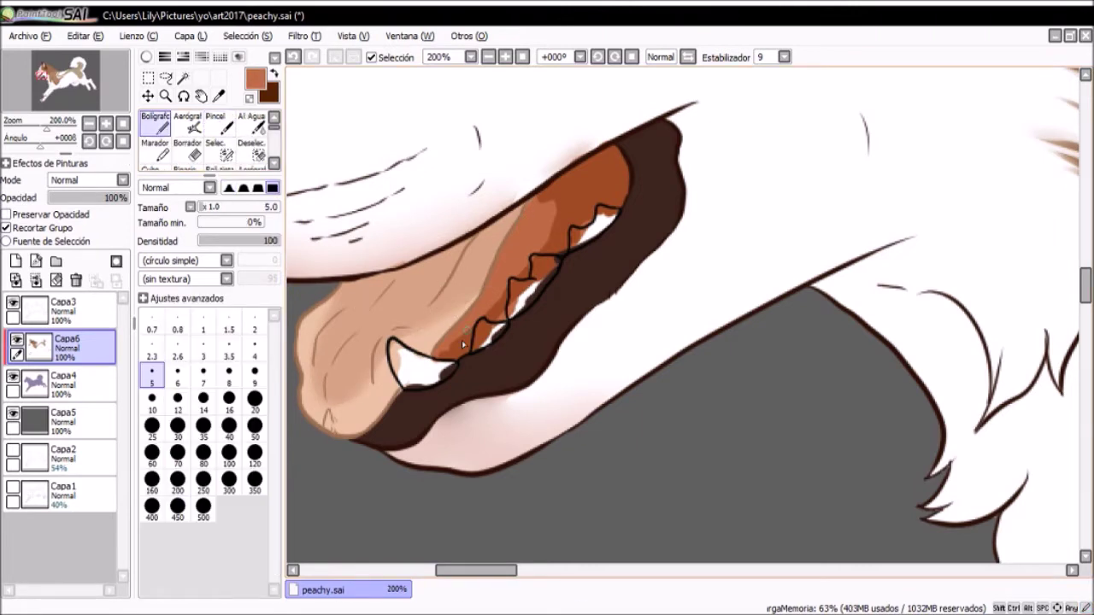
pyautogui.press('c')
pyautogui.press('n')
# Fill the teeth white, shade them with light and darker grey using 5 and 4 px brushes, and blend the shading
pyautogui.keyDown('alt'); pyautogui.click(419, 369); pyautogui.keyUp('alt')
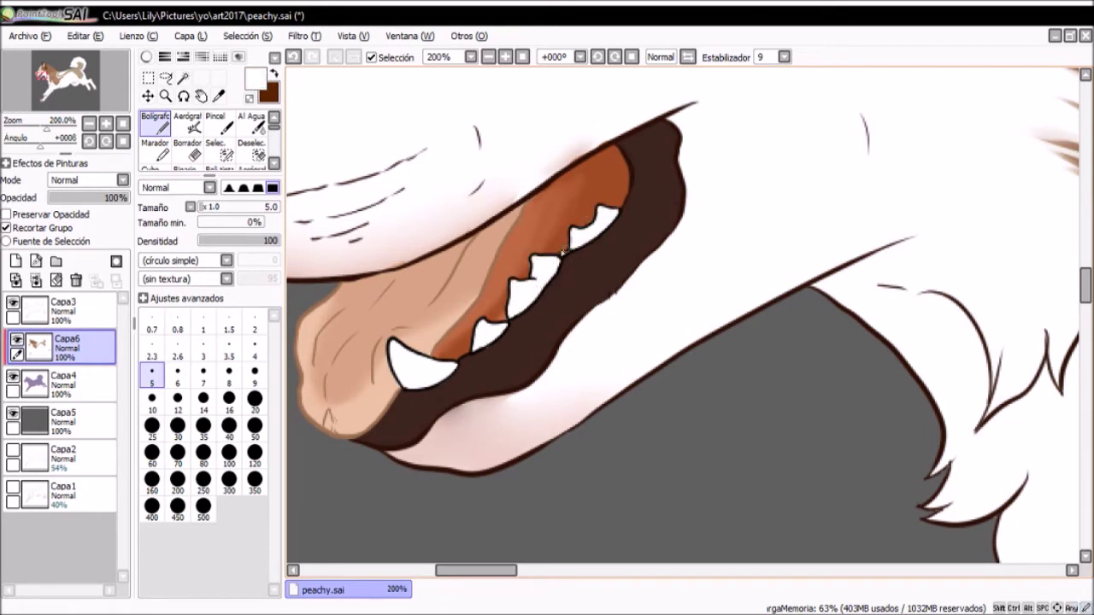
pyautogui.press('b')
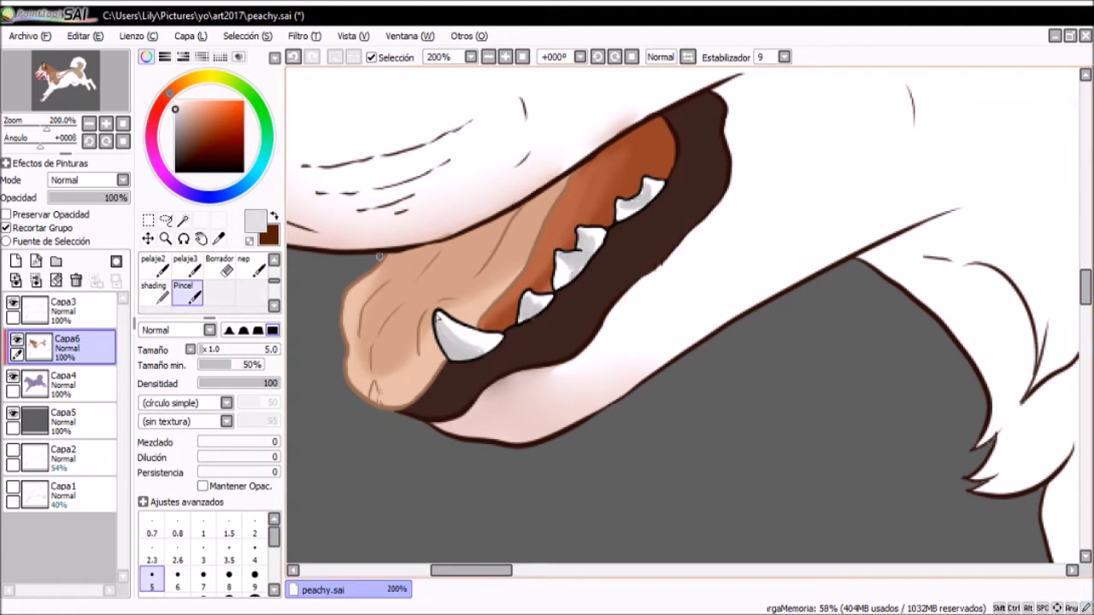
pyautogui.press('[')
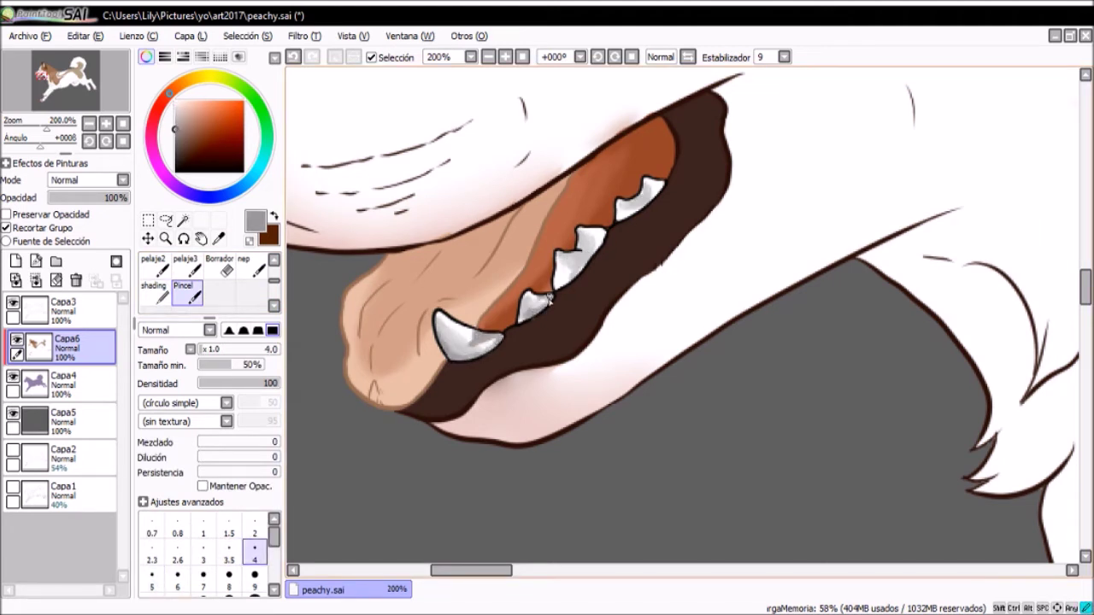
pyautogui.press('v')
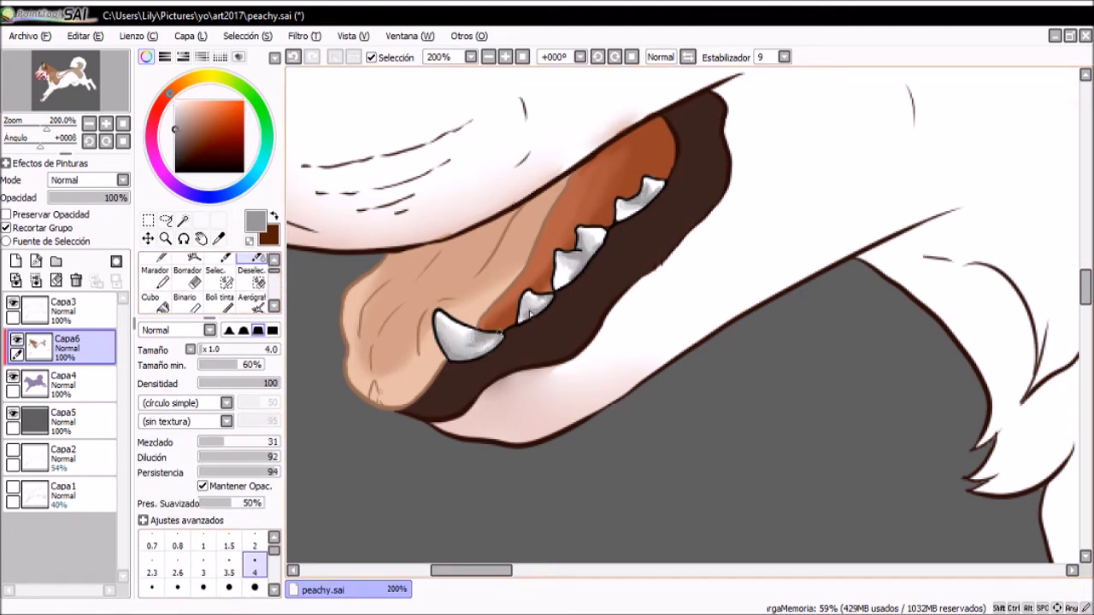
pyautogui.press('n')
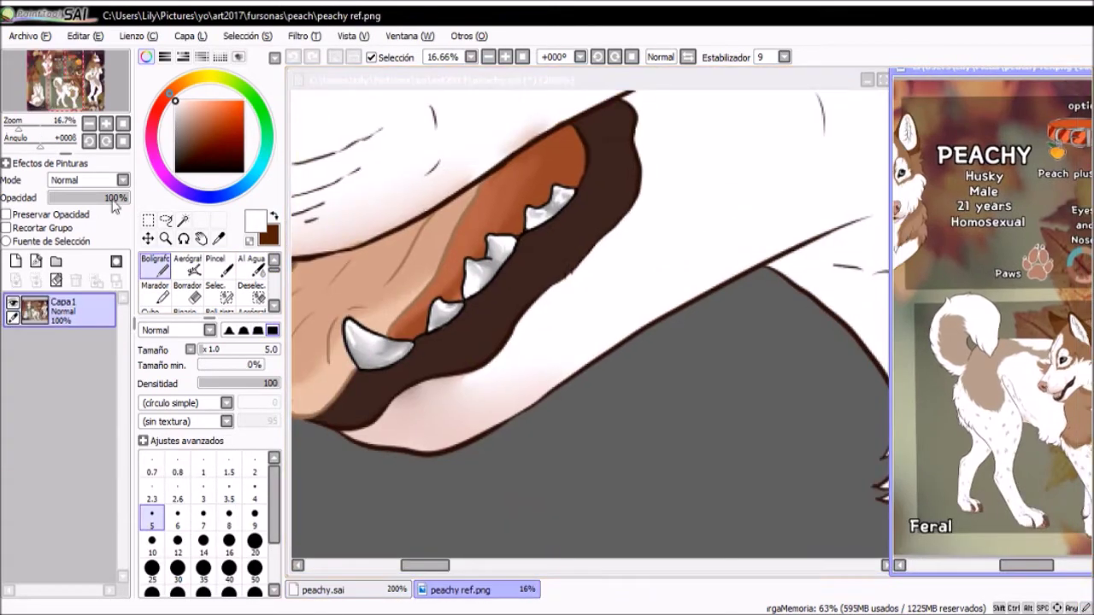
# Paint and blend darker mottled spots around the nostril and lower nose, following the reference sheet
pyautogui.click(323, 590)
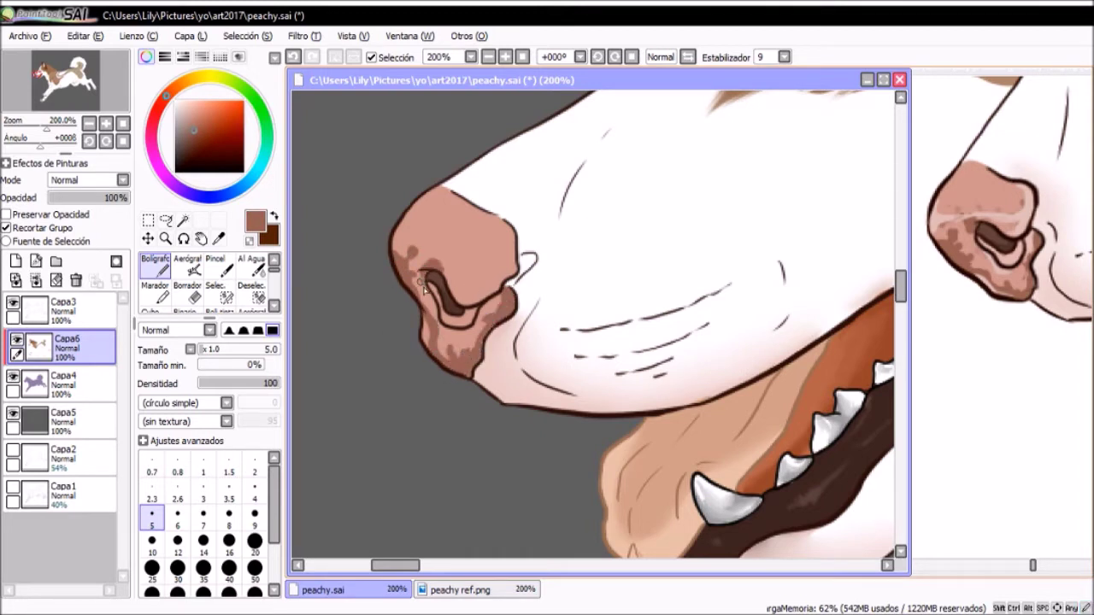
pyautogui.scroll(-3, 205, 282)
pyautogui.click(188, 265)
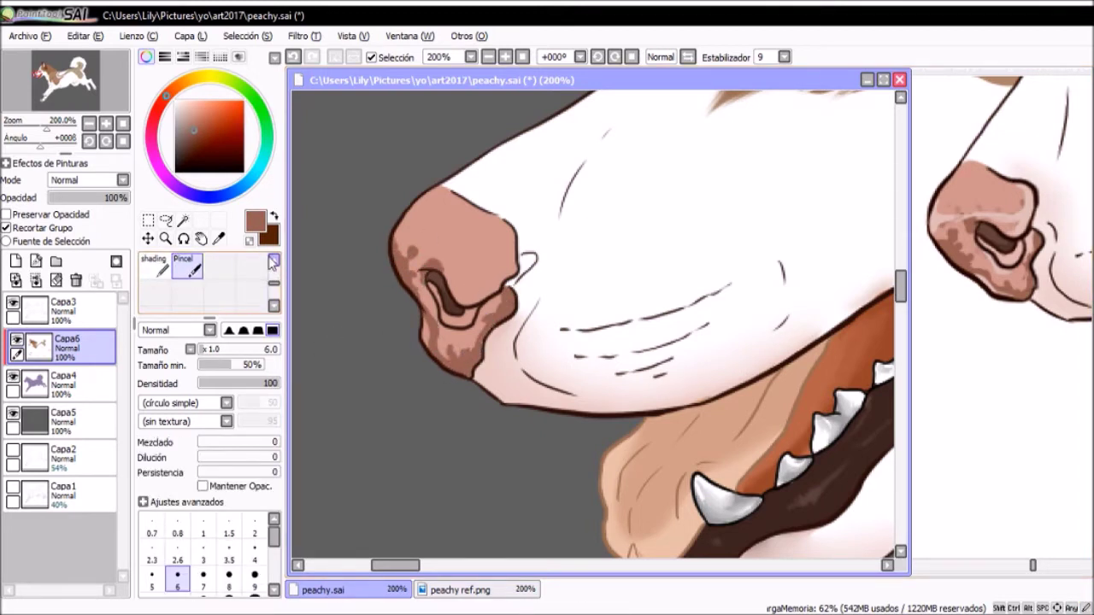
pyautogui.scroll(3, 242, 290)
pyautogui.click(218, 267)
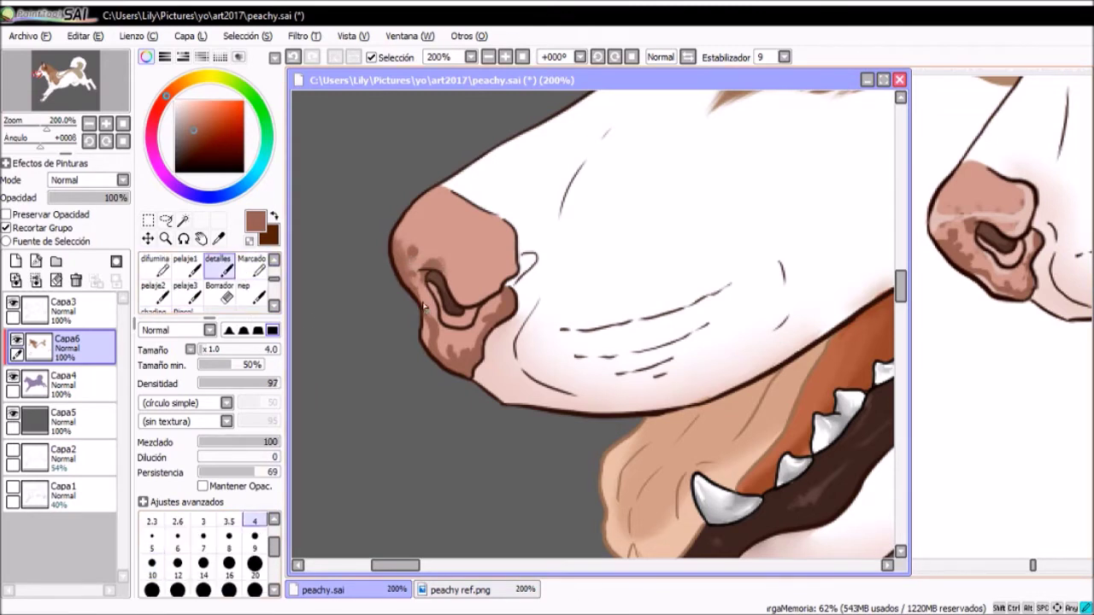
pyautogui.scroll(3, 205, 282)
pyautogui.click(154, 266)
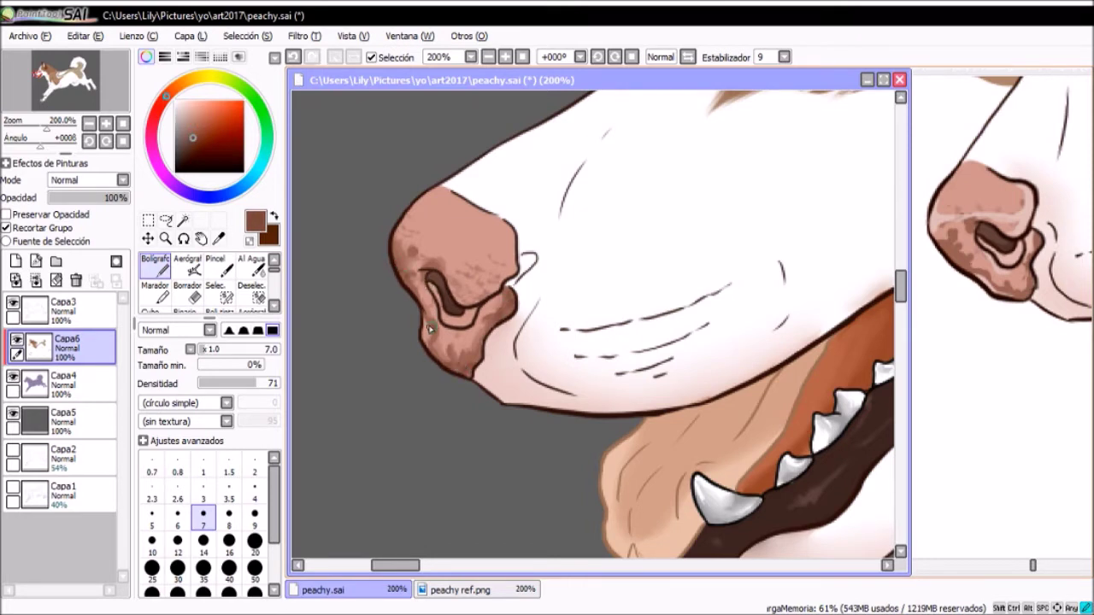
# Paint a light highlight line across the nose above the nostril and sample the reference's spot colour for the mottling
pyautogui.keyDown('alt'); pyautogui.click(436, 292); pyautogui.keyUp('alt')
pyautogui.moveTo(506, 250); pyautogui.dragTo(416, 250)
pyautogui.keyDown('alt'); pyautogui.click(949, 245); pyautogui.keyUp('alt')
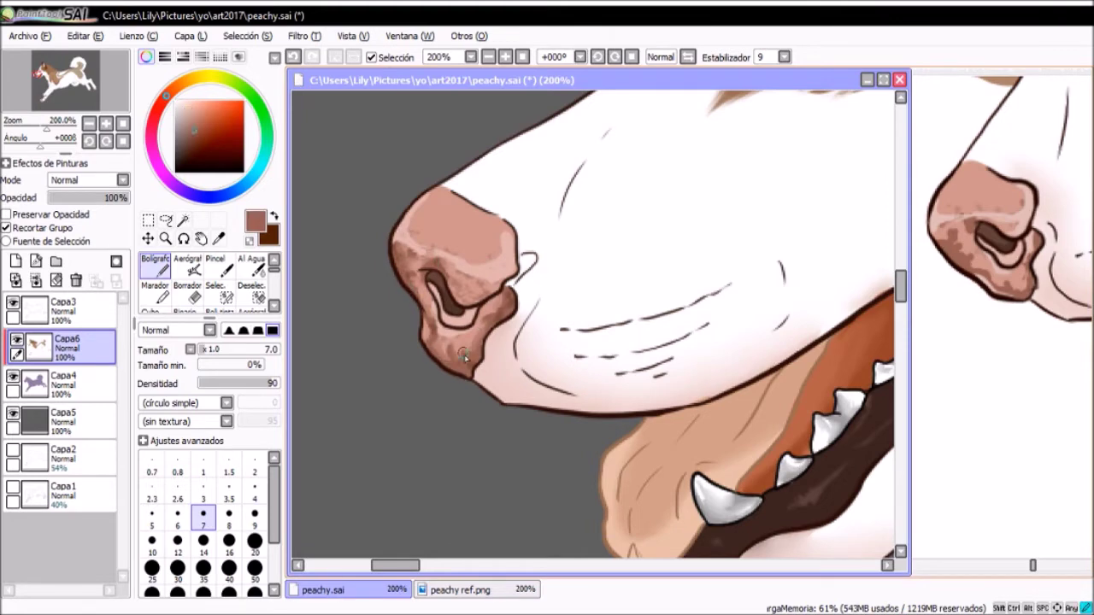
# Blend the mottling on the lower nose and darken the inside of the nostril with dark brown
pyautogui.press('c')
pyautogui.press('n')
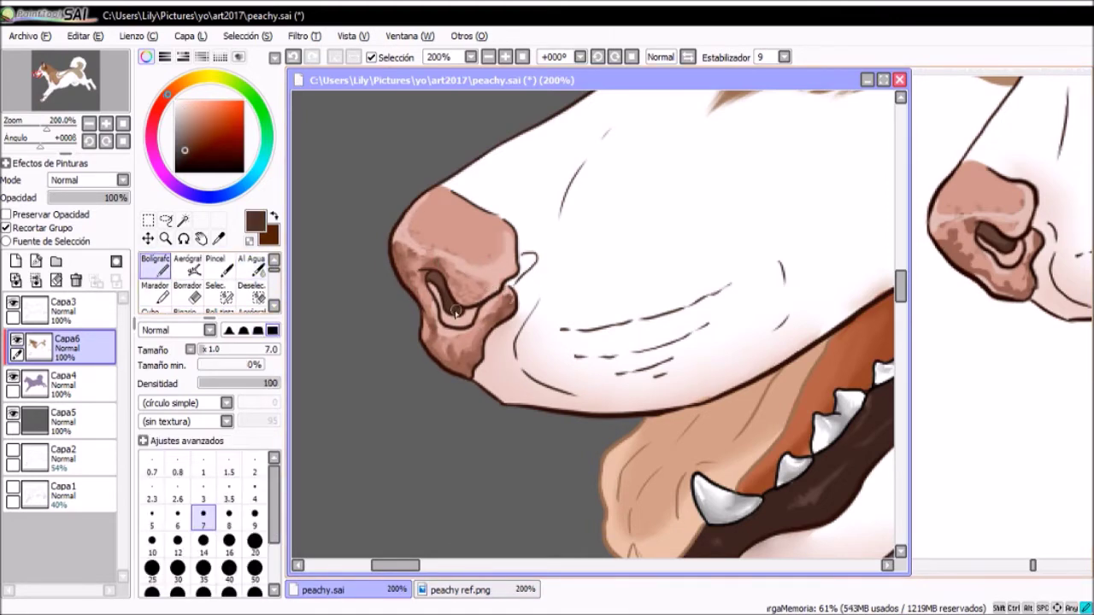
# Fill the iris with teal, a beige band and a grey-brown upper patch, following the reference sheet's eye
pyautogui.scroll(-3, 501, 303)
pyautogui.click(955, 297)
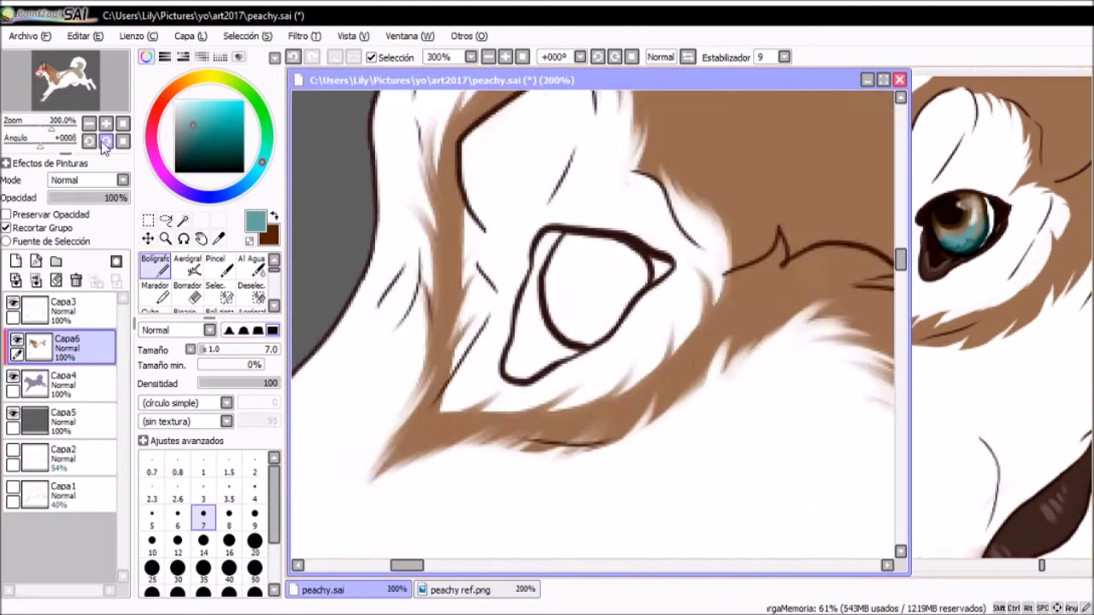
pyautogui.moveTo(523, 260)
pyautogui.mouseDown()
pyautogui.moveTo(547, 267)
pyautogui.moveTo(557, 285)
pyautogui.moveTo(538, 282)
pyautogui.moveTo(542, 290)
pyautogui.mouseUp()
pyautogui.click(188, 136)
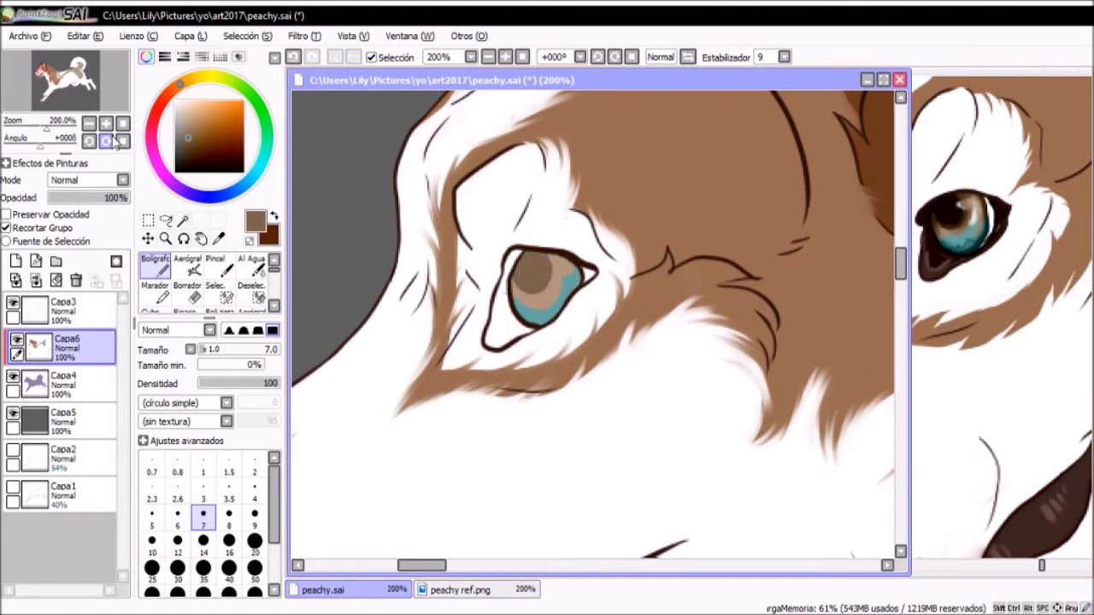
pyautogui.scroll(-3, 512, 274)
pyautogui.scroll(2, 452, 241)
pyautogui.scroll(1, 452, 241)
# Blend the iris colours with the 4 px Al Agua brush and shade them with darker brown and teal using a 9 px pen
pyautogui.press('c')
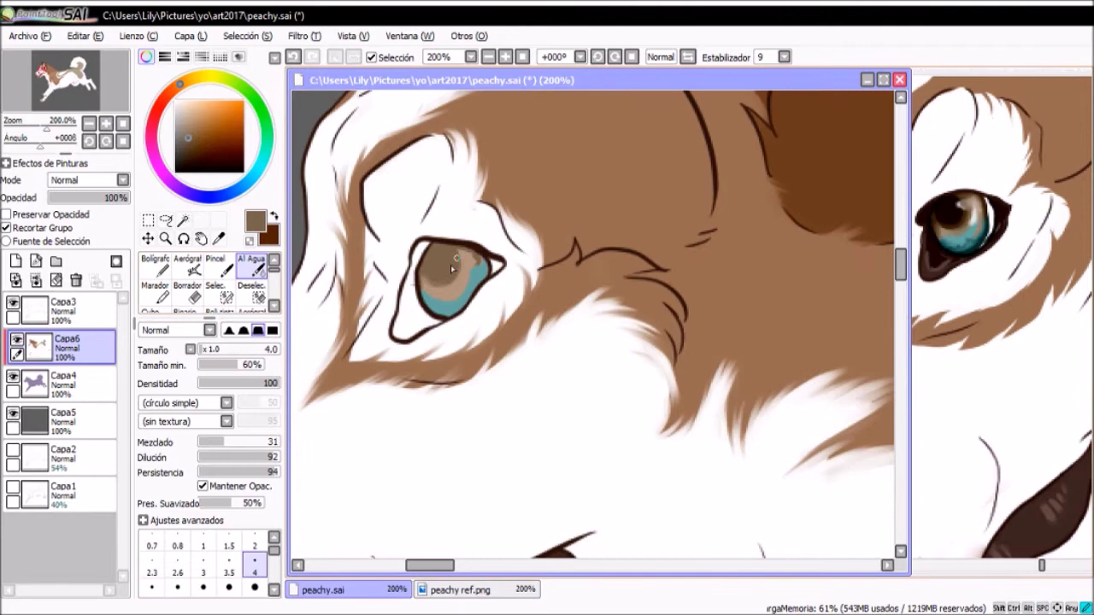
pyautogui.press('n')
pyautogui.moveTo(427, 253); pyautogui.dragTo(457, 258)
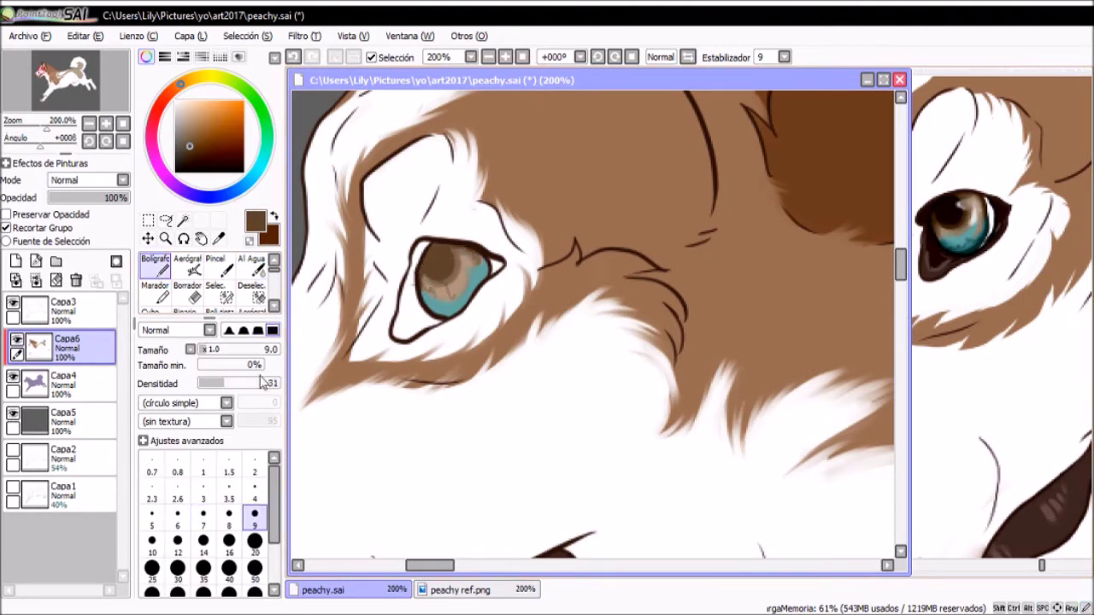
pyautogui.press('c')
pyautogui.keyDown('alt'); pyautogui.click(457, 289); pyautogui.keyUp('alt')
pyautogui.press('n')
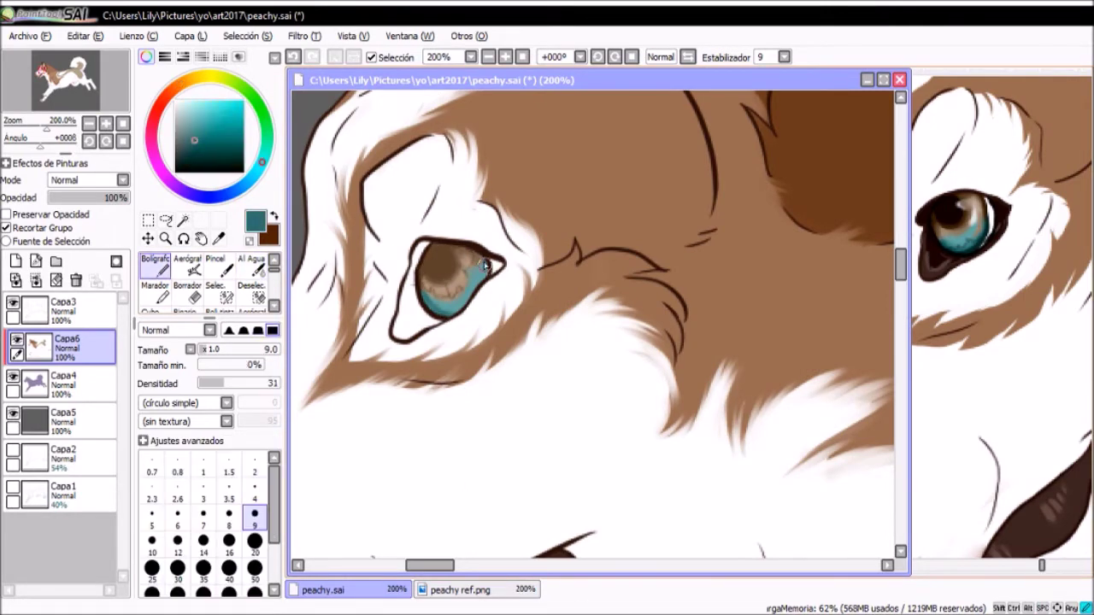
pyautogui.moveTo(453, 295)
pyautogui.mouseDown()
pyautogui.moveTo(425, 291)
pyautogui.moveTo(457, 288)
pyautogui.moveTo(463, 311)
pyautogui.moveTo(465, 293)
pyautogui.moveTo(434, 310)
pyautogui.moveTo(452, 309)
pyautogui.moveTo(428, 307)
pyautogui.moveTo(423, 269)
pyautogui.mouseUp()
pyautogui.click(152, 517)
# Deepen the upper iris with blended dark brown and paint a round black pupil with an 8 px pen
pyautogui.press('c')
pyautogui.keyDown('alt'); pyautogui.click(427, 267); pyautogui.keyUp('alt')
pyautogui.press('n')
pyautogui.press(']')
pyautogui.press(']')
pyautogui.press(']')
pyautogui.press('c')
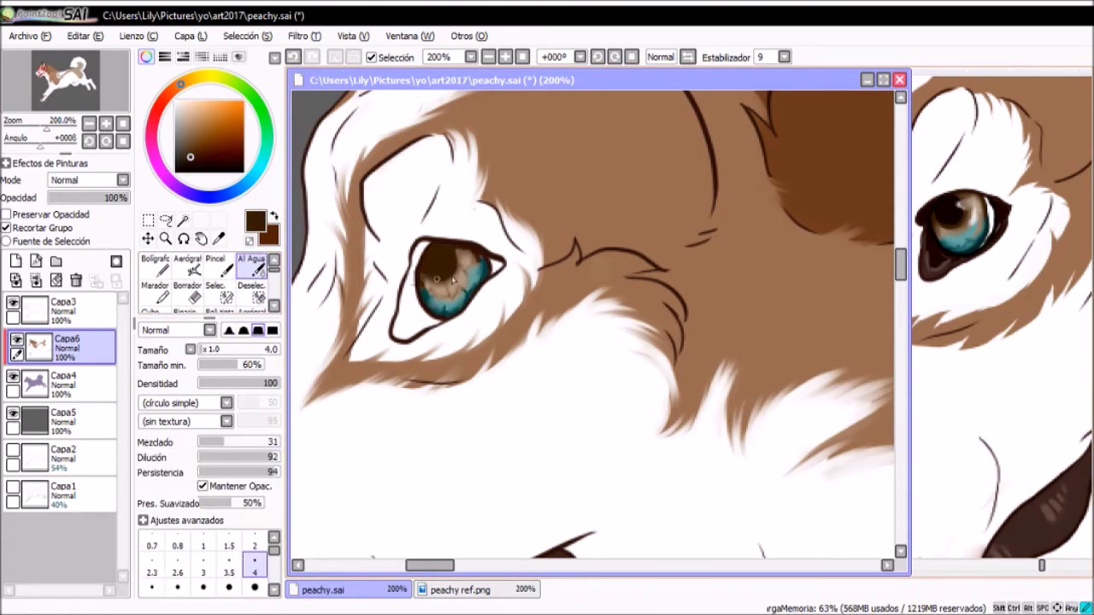
pyautogui.press('n')
pyautogui.keyDown('alt'); pyautogui.click(436, 257); pyautogui.keyUp('alt')
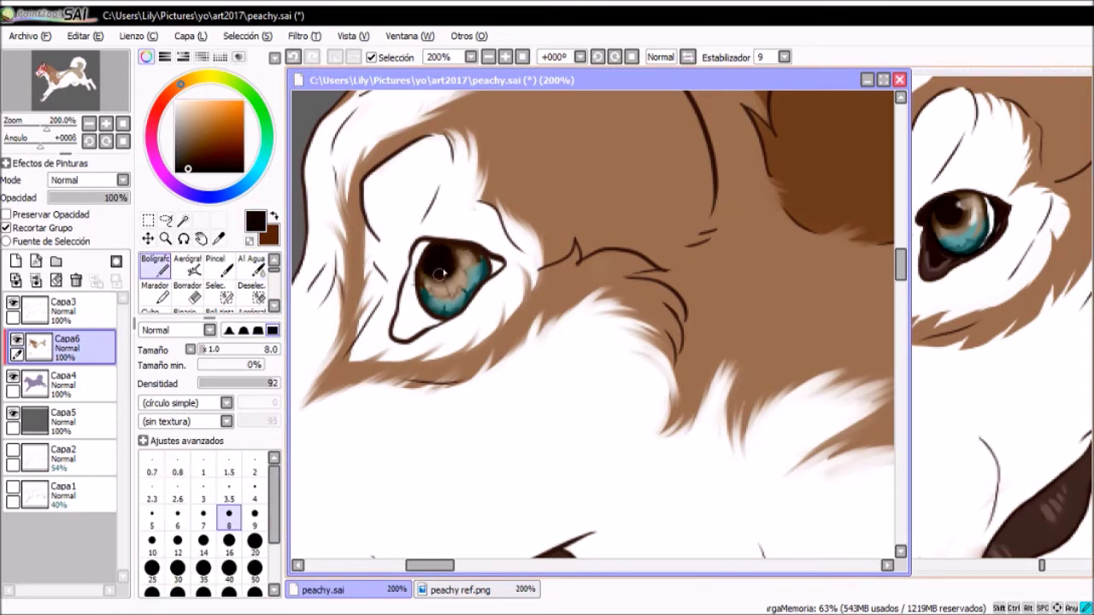
pyautogui.press('c')
# Add fine beige and light teal flecks to the iris with a 5 px pen, using colours sampled from the eye
pyautogui.scroll(-4, 439, 274)
pyautogui.scroll(4, 440, 273)
pyautogui.press('n')
pyautogui.keyDown('alt'); pyautogui.click(459, 266); pyautogui.keyUp('alt')
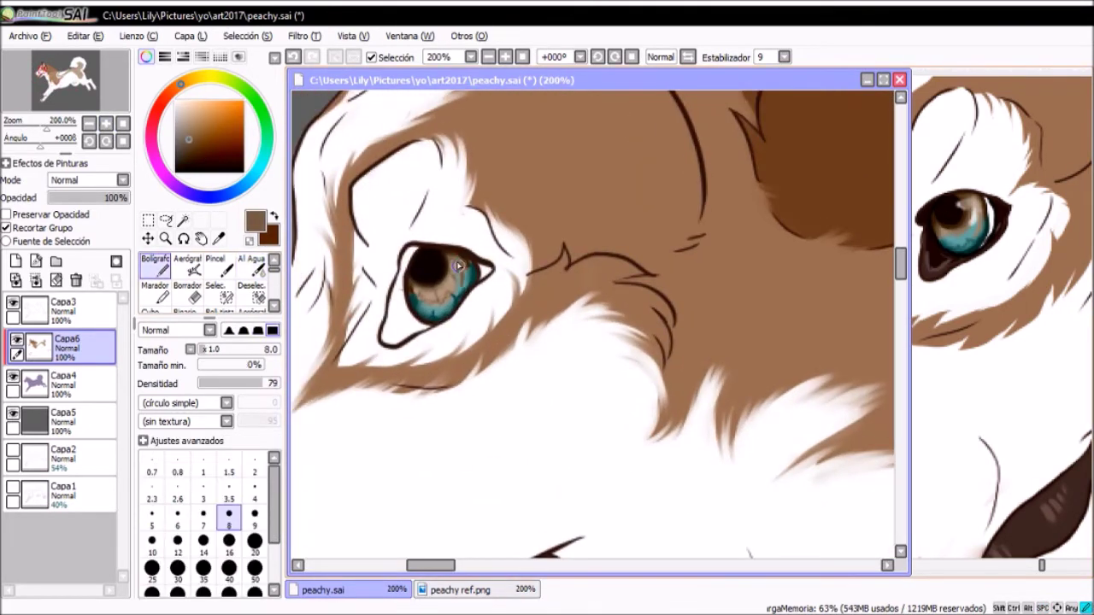
pyautogui.keyDown('alt'); pyautogui.click(471, 268); pyautogui.keyUp('alt')
pyautogui.click(86, 312)
pyautogui.click(64, 349)
pyautogui.keyDown('alt'); pyautogui.click(424, 303); pyautogui.keyUp('alt')
pyautogui.keyDown('alt'); pyautogui.click(425, 292); pyautogui.keyUp('alt')
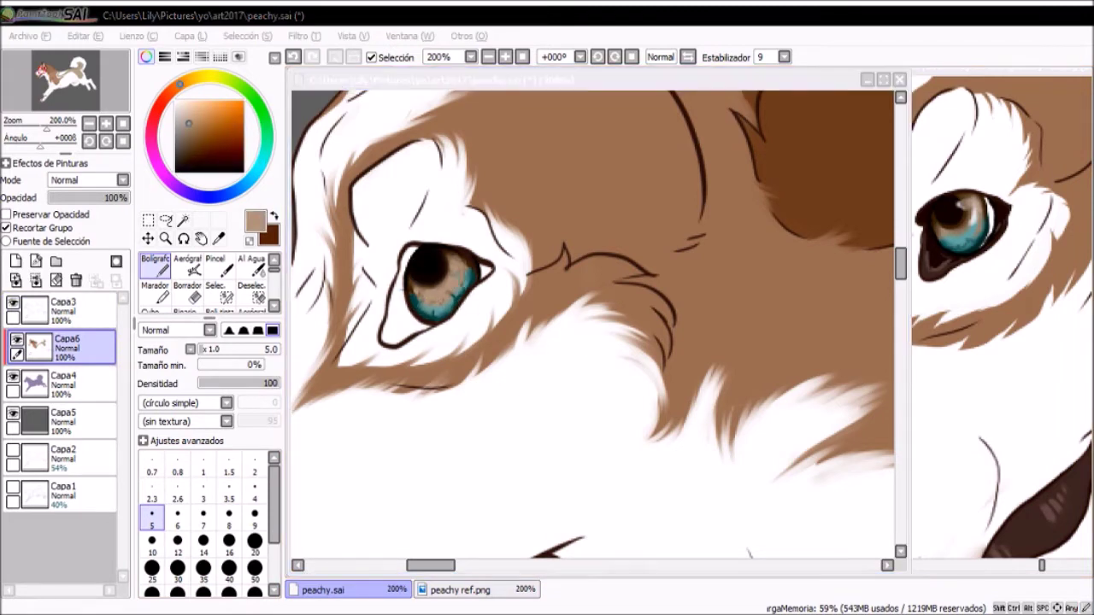
pyautogui.keyDown('alt'); pyautogui.click(440, 308); pyautogui.keyUp('alt')
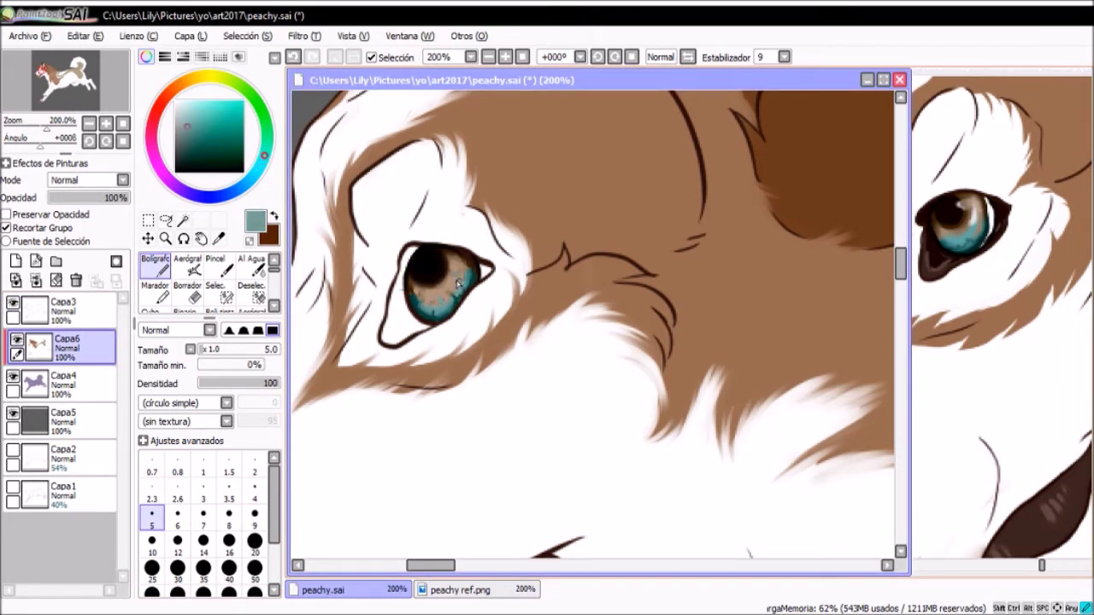
# Paint a soft white highlight over the pupil on a new clipped layer set to 71% opacity
pyautogui.keyDown('alt'); pyautogui.click(372, 208); pyautogui.keyUp('alt')
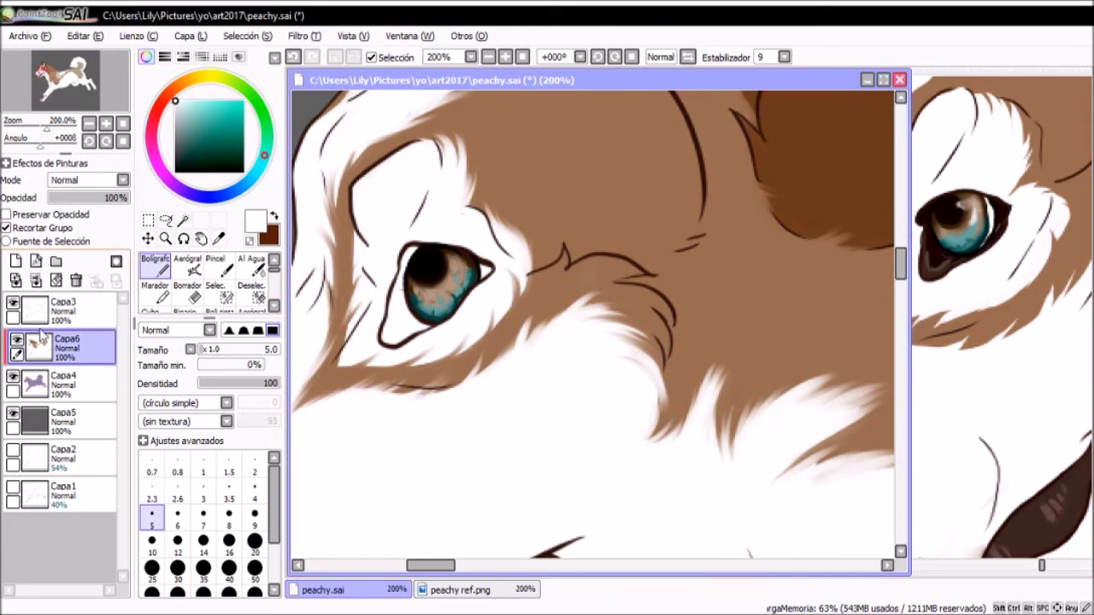
pyautogui.hotkey('ctrl', 'shift', 'n')
pyautogui.click(250, 265)
pyautogui.moveTo(127, 197); pyautogui.dragTo(105, 197)
pyautogui.click(156, 265)
pyautogui.click(250, 265)
# Fill the eye's inner corner and rim on layer Capa6 with the reference's dark brown and shade it with darker brown
pyautogui.keyDown('alt'); pyautogui.click(927, 282); pyautogui.keyUp('alt')
pyautogui.press('n')
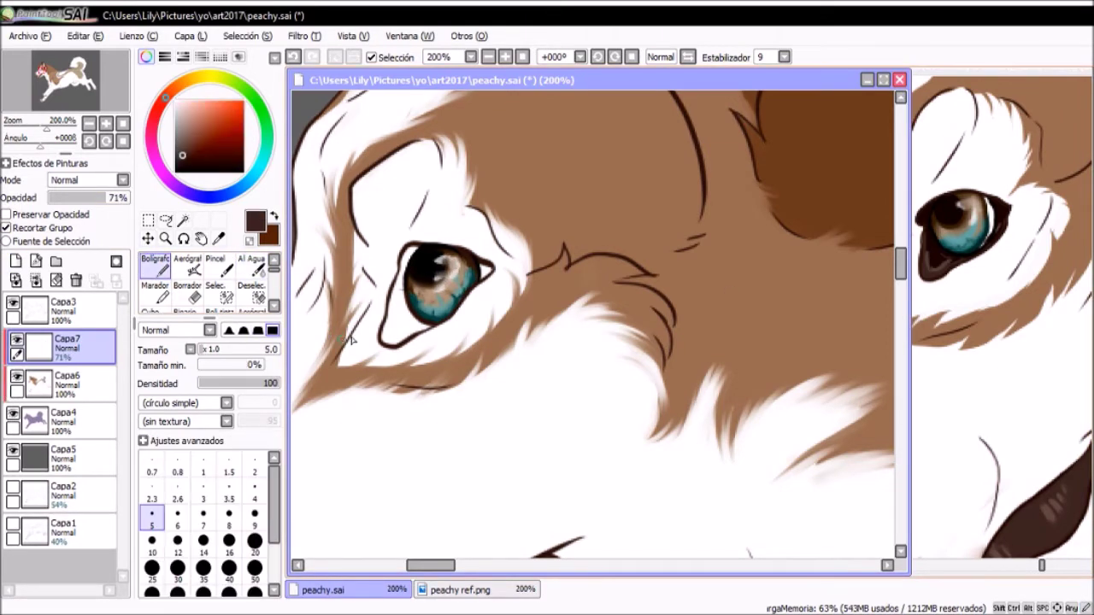
pyautogui.hotkey('ctrl', 'Down')
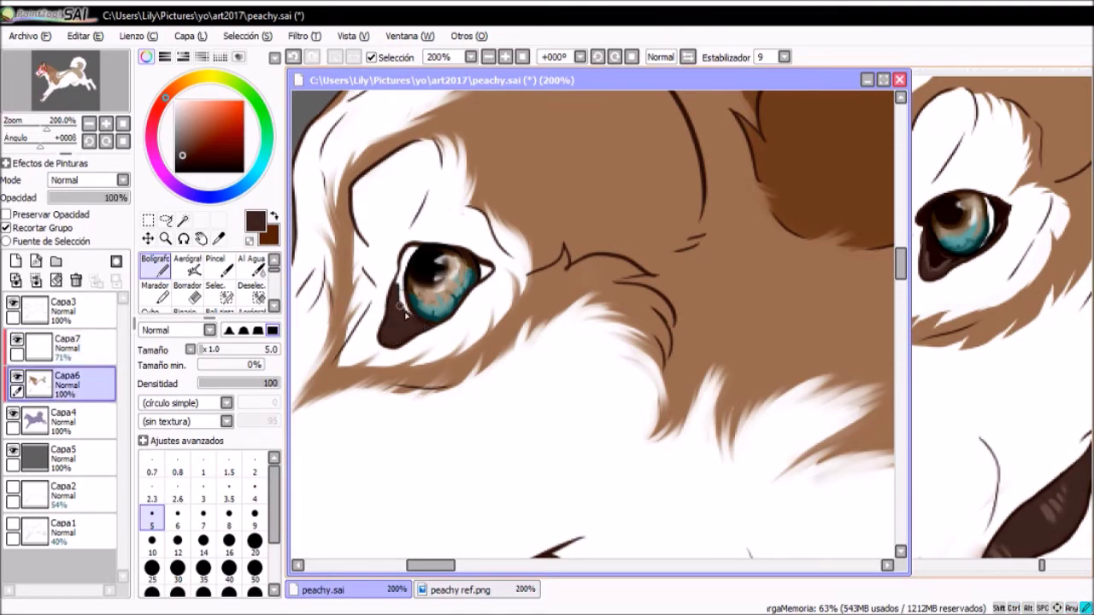
pyautogui.keyDown('alt'); pyautogui.click(400, 305); pyautogui.keyUp('alt')
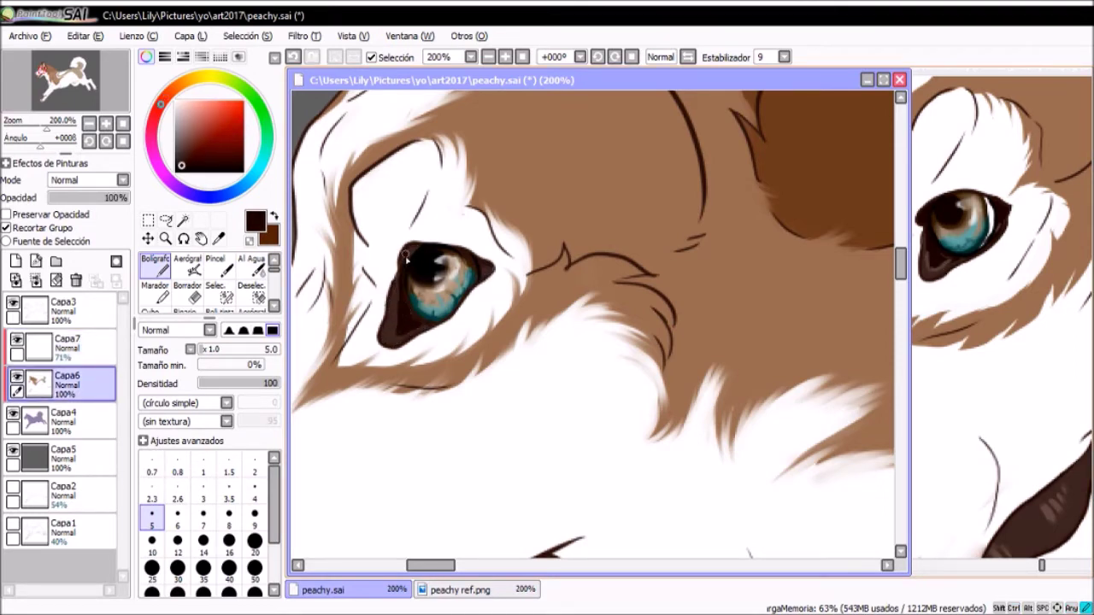
pyautogui.keyDown('alt'); pyautogui.click(413, 342); pyautogui.keyUp('alt')
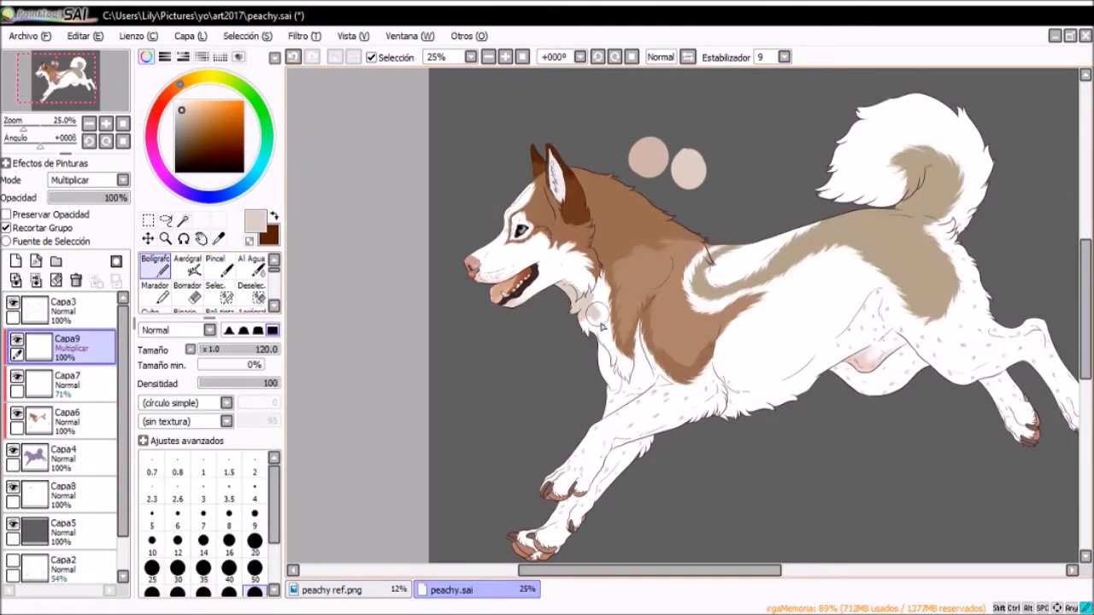
# Shade the throat, lower jaw, cheek and muzzle in pale beige on Multiply layer Capa9, using brush sizes from 120 down to 20 and 50 px
pyautogui.moveTo(598, 325)
pyautogui.mouseDown()
pyautogui.moveTo(608, 298)
pyautogui.moveTo(595, 239)
pyautogui.mouseUp()
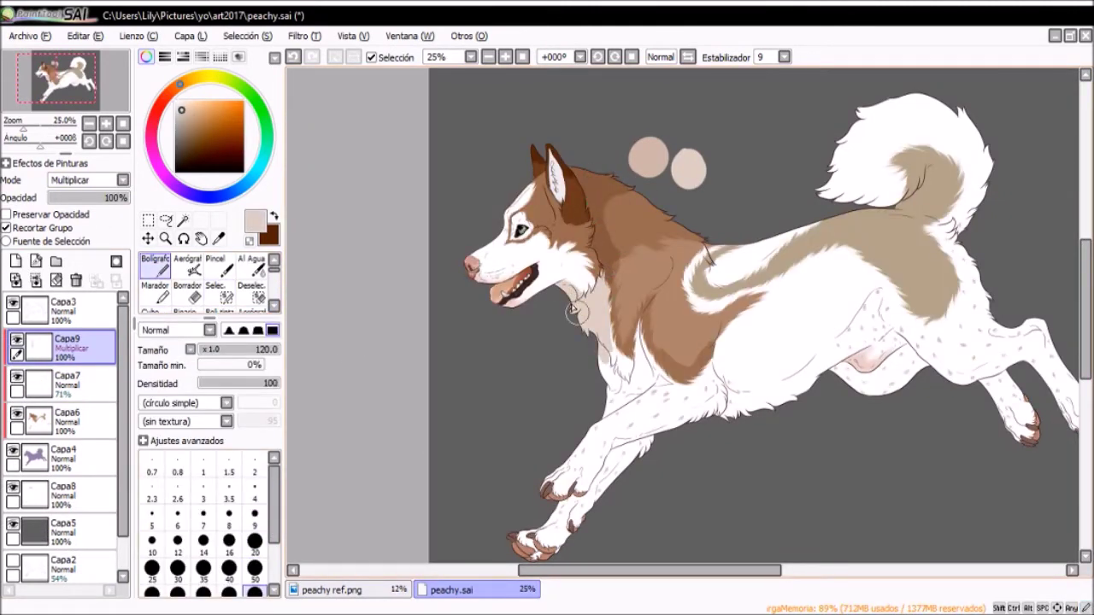
pyautogui.click(254, 540)
pyautogui.scroll(1, 541, 230)
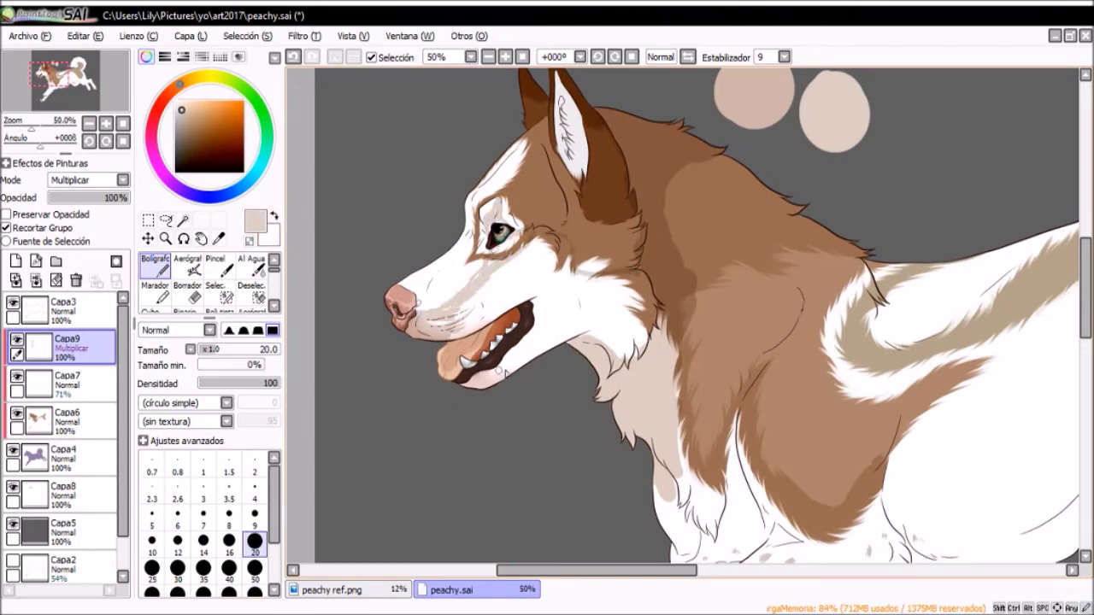
pyautogui.press(']')
pyautogui.press(']')
pyautogui.press(']')
pyautogui.press(']')
pyautogui.press(']')
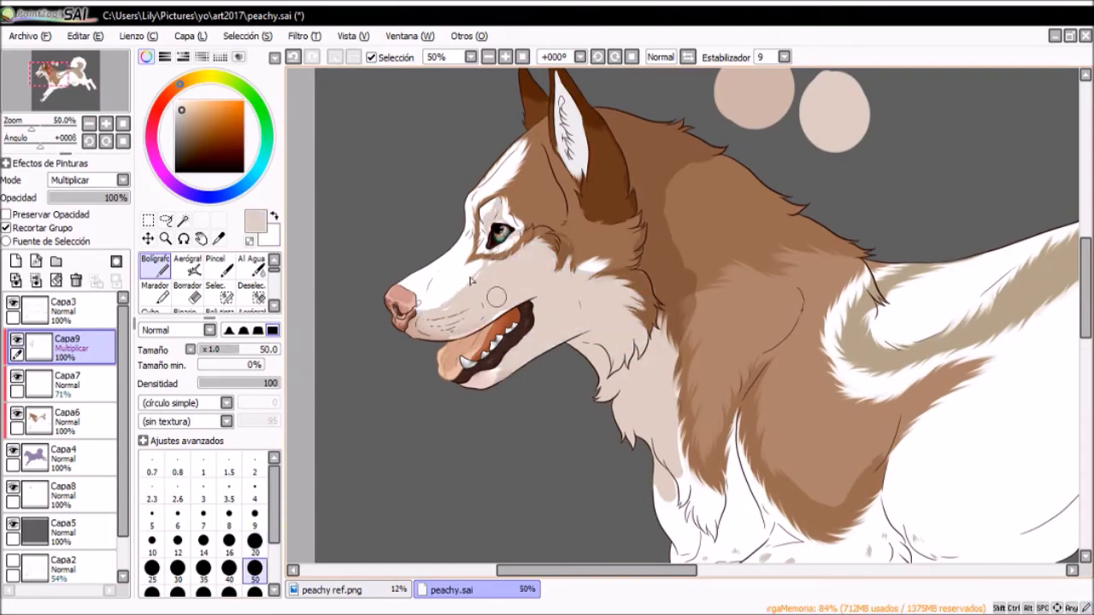
# Paint beige shading around the eye, brow and forehead with a 9 px brush
pyautogui.press('[')
pyautogui.press('[')
pyautogui.press('[')
pyautogui.press('[')
pyautogui.press('[')
pyautogui.press('[')
pyautogui.press('[')
pyautogui.press('[')
pyautogui.press('[')
pyautogui.press('[')
pyautogui.scroll(1, 570, 247)
pyautogui.moveTo(570, 248); pyautogui.dragTo(598, 214)
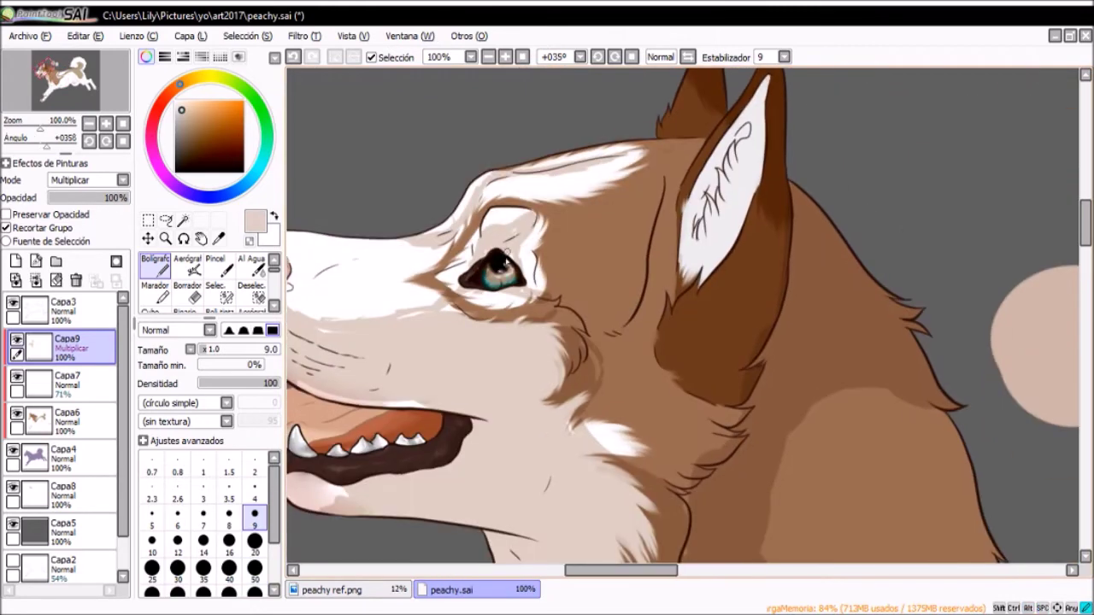
pyautogui.moveTo(317, 321); pyautogui.dragTo(513, 308)
# Shade the ears and the fur at the ear base with a 16 px brush
pyautogui.scroll(-1, 553, 358)
pyautogui.press(']')
pyautogui.press(']')
pyautogui.press(']')
pyautogui.press(']')
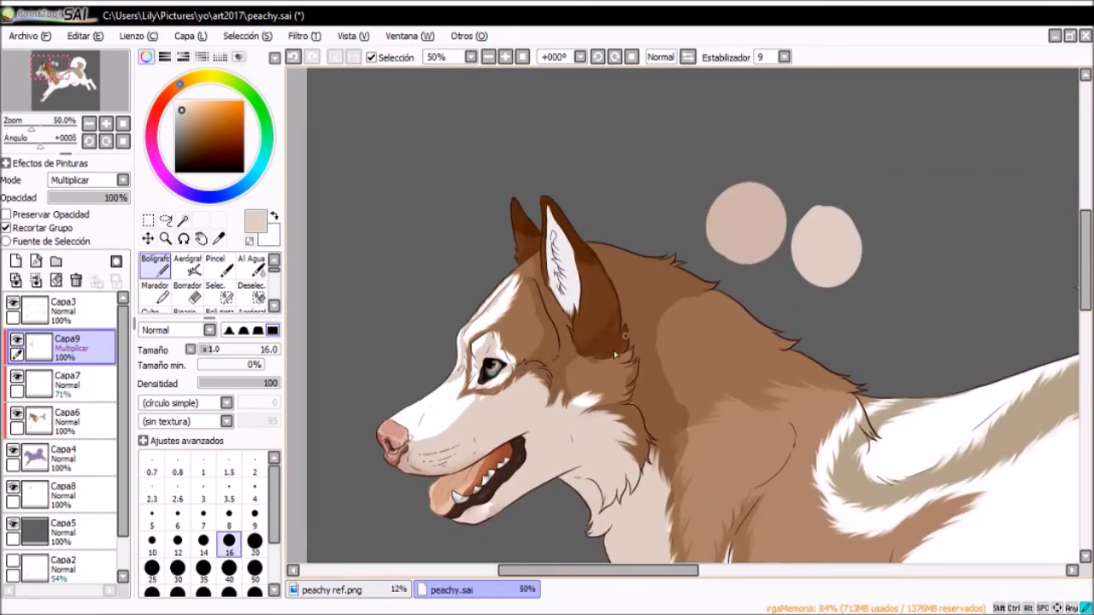
# Block in the shading on the shoulder, chest, belly and hind legs with a 50 px brush
pyautogui.scroll(-1, 587, 360)
pyautogui.press(']')
pyautogui.press(']')
pyautogui.press(']')
pyautogui.press(']')
pyautogui.press(']')
pyautogui.moveTo(638, 416); pyautogui.dragTo(584, 350)
pyautogui.press(']')
pyautogui.moveTo(529, 392)
pyautogui.mouseDown()
pyautogui.moveTo(675, 320)
pyautogui.moveTo(621, 250)
pyautogui.moveTo(624, 303)
pyautogui.moveTo(547, 282)
pyautogui.moveTo(598, 193)
pyautogui.moveTo(617, 385)
pyautogui.moveTo(623, 329)
pyautogui.moveTo(688, 252)
pyautogui.moveTo(462, 393)
pyautogui.moveTo(621, 364)
pyautogui.moveTo(684, 318)
pyautogui.moveTo(688, 329)
pyautogui.mouseUp()
pyautogui.moveTo(759, 339)
pyautogui.mouseDown()
pyautogui.moveTo(683, 256)
pyautogui.moveTo(718, 248)
pyautogui.moveTo(889, 273)
pyautogui.moveTo(882, 350)
pyautogui.moveTo(810, 385)
pyautogui.mouseUp()
pyautogui.moveTo(590, 179); pyautogui.dragTo(599, 265)
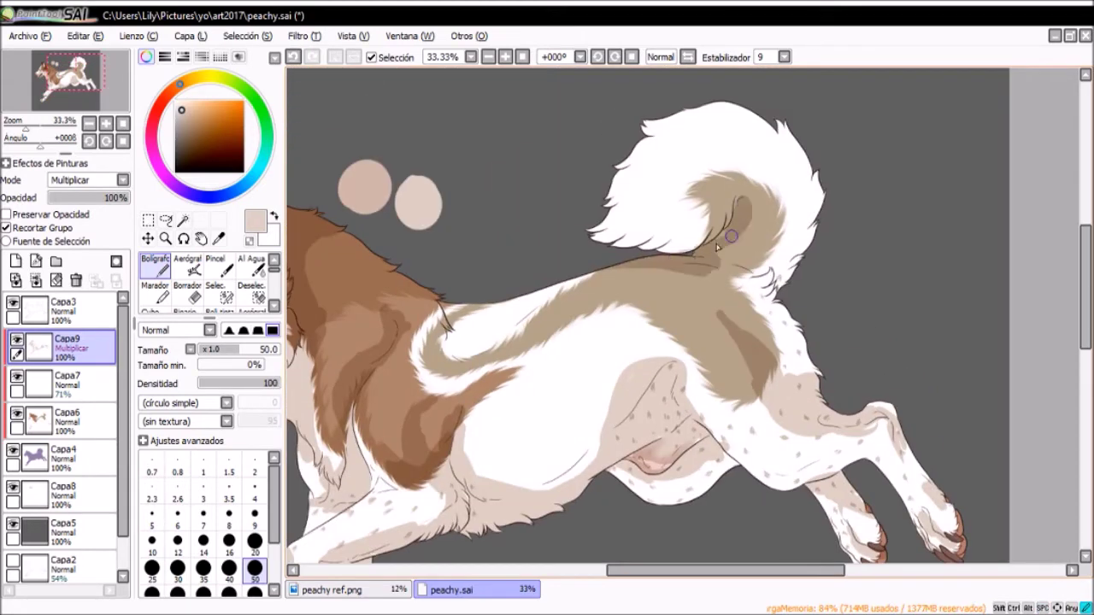
# Shade the inner curl and the fluffy outer edge of the tail with the 50 px brush
pyautogui.moveTo(744, 220); pyautogui.dragTo(803, 171)
pyautogui.moveTo(769, 129); pyautogui.dragTo(649, 244)
# Paint darker shading swatches on layer Capa8 and add deeper shadows to the body on layer Capa9
pyautogui.moveTo(340, 198)
pyautogui.mouseDown()
pyautogui.moveTo(481, 23)
pyautogui.moveTo(556, 156)
pyautogui.mouseUp()
pyautogui.keyDown('alt'); pyautogui.click(556, 157); pyautogui.keyUp('alt')
pyautogui.click(64, 494)
pyautogui.moveTo(683, 171); pyautogui.dragTo(710, 197)
pyautogui.click(64, 346)
pyautogui.moveTo(1088, 364)
pyautogui.mouseDown()
pyautogui.moveTo(906, 308)
pyautogui.moveTo(744, 339)
pyautogui.moveTo(712, 238)
pyautogui.moveTo(909, 252)
pyautogui.moveTo(1046, 227)
pyautogui.mouseUp()
pyautogui.click(64, 346)
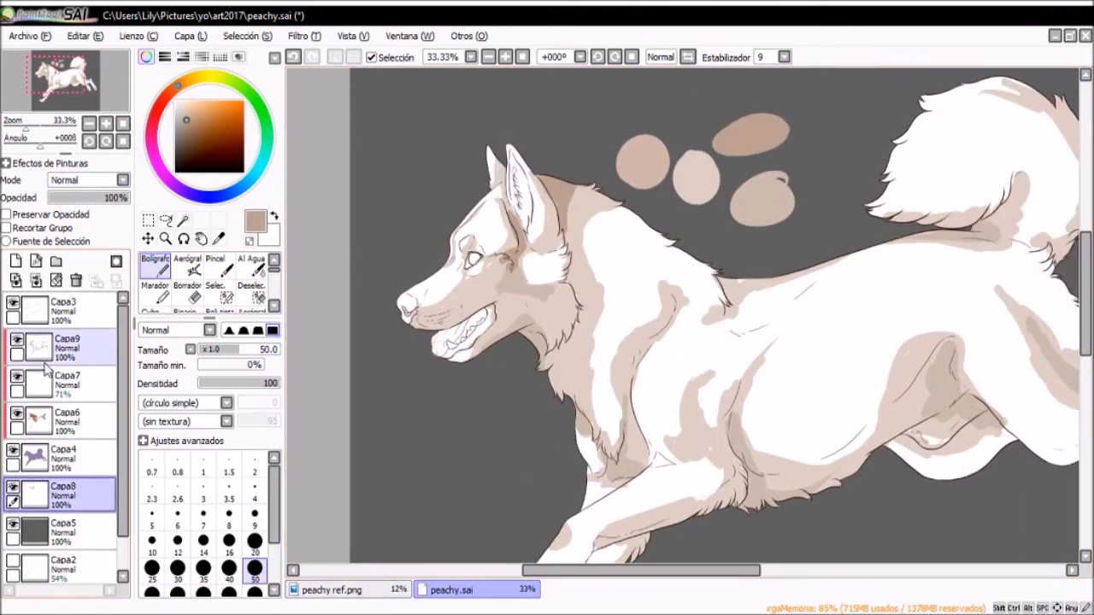
pyautogui.hotkey('ctrl', 'z')
# Feather the shading on the forehead and around the eye into fur with a 5 px Pincel brush, alternating pale beige and white
pyautogui.scroll(3, 686, 476)
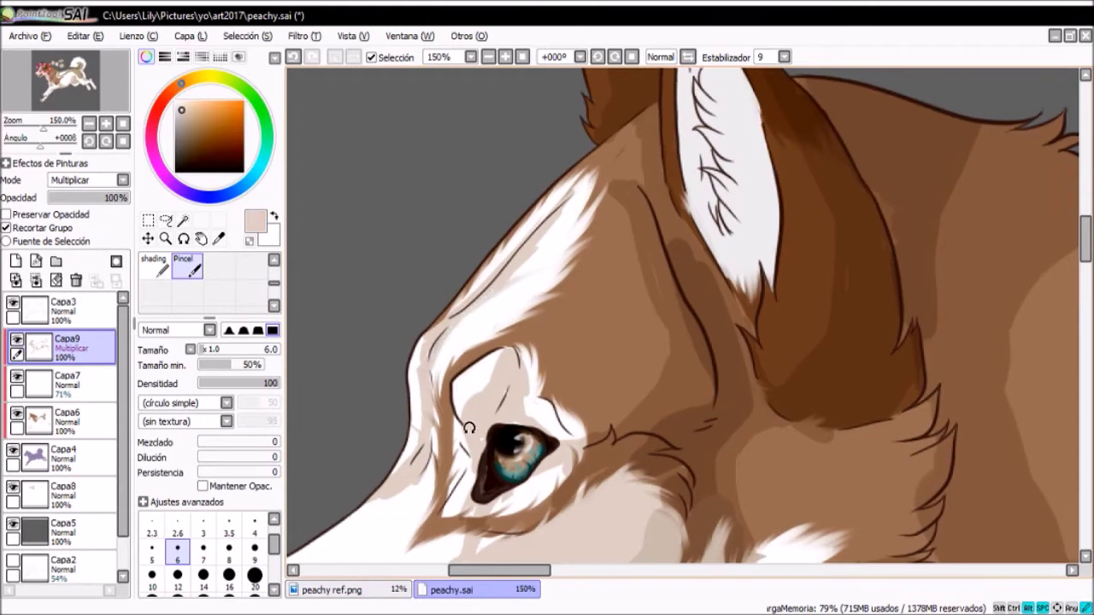
pyautogui.press('[')
pyautogui.moveTo(491, 410)
pyautogui.mouseDown()
pyautogui.moveTo(504, 359)
pyautogui.moveTo(499, 192)
pyautogui.mouseUp()
pyautogui.moveTo(513, 359); pyautogui.dragTo(589, 299)
pyautogui.moveTo(483, 342); pyautogui.dragTo(478, 323)
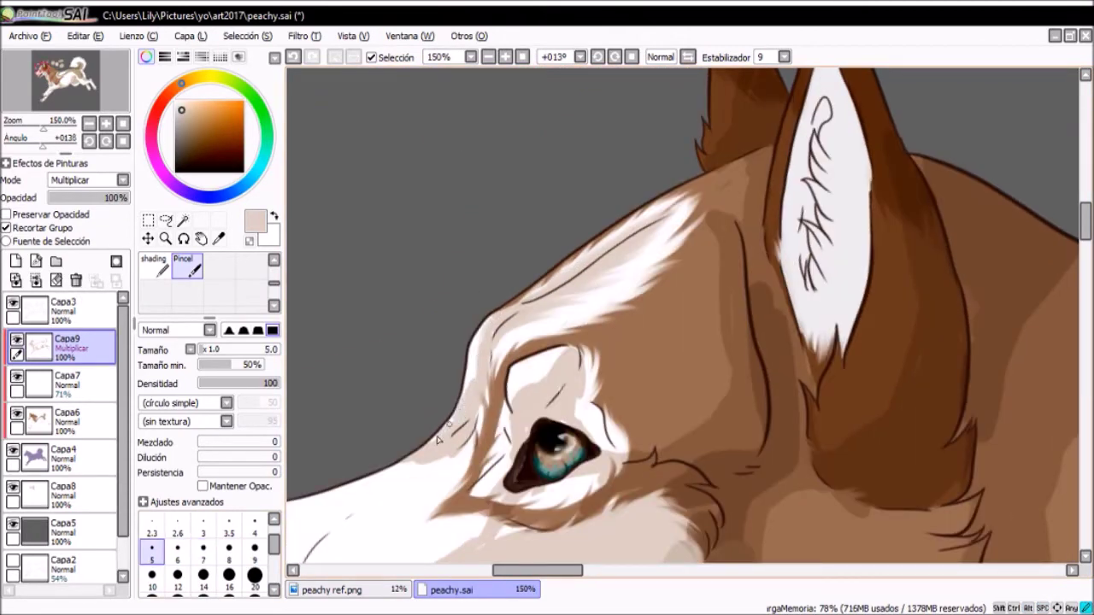
pyautogui.moveTo(438, 439); pyautogui.dragTo(430, 350)
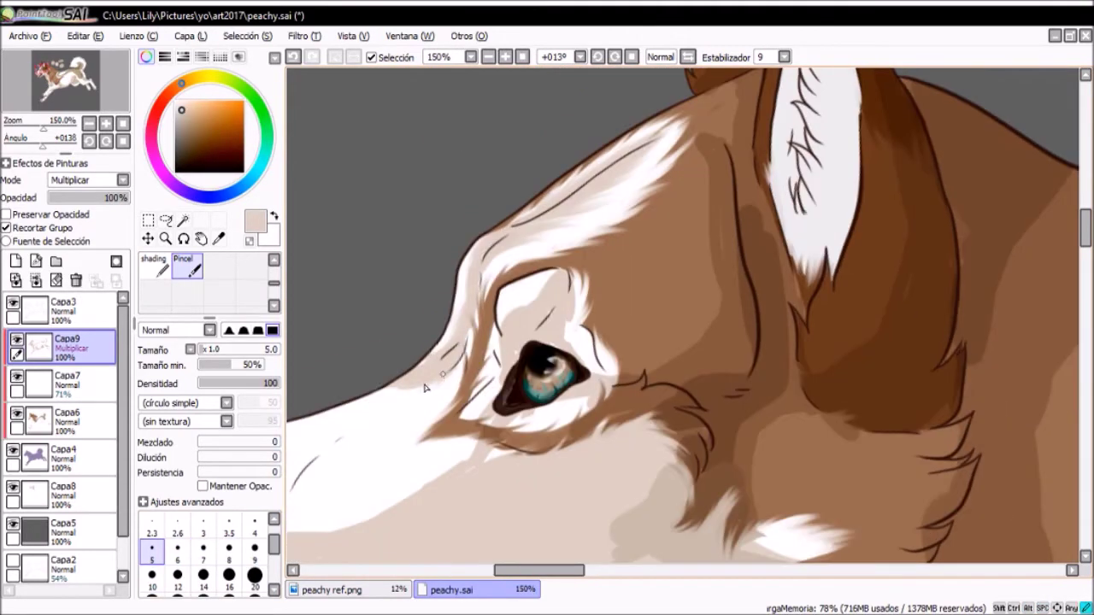
pyautogui.press('x')
pyautogui.moveTo(513, 291); pyautogui.dragTo(500, 329)
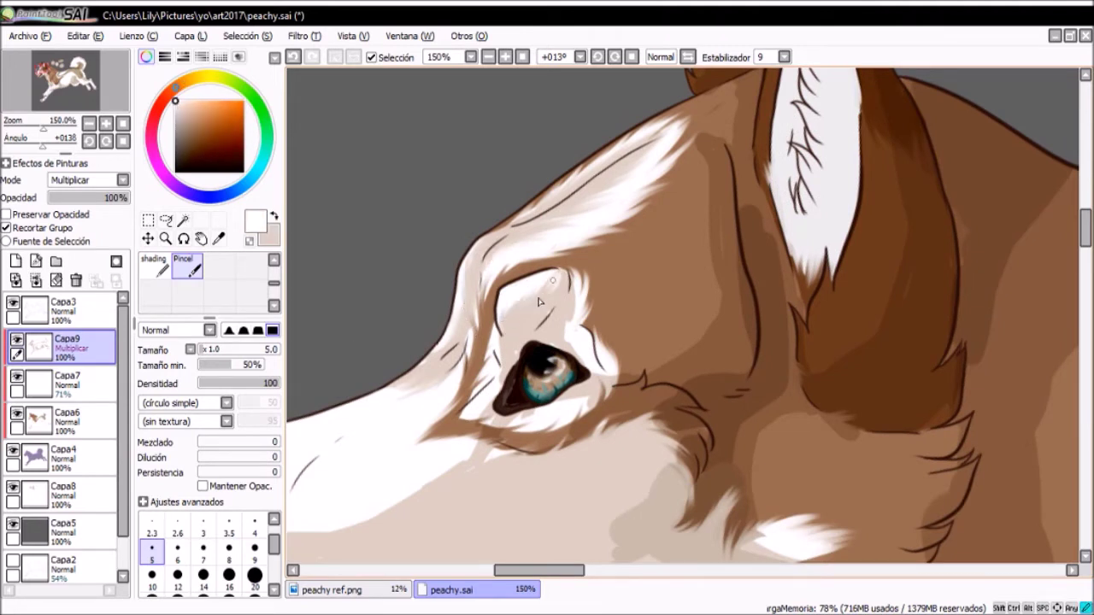
pyautogui.moveTo(552, 273); pyautogui.dragTo(560, 295)
# Soften the shading's edge along the muzzle and below the eye with the Pincel brush at 9 px, alternating beige and white
pyautogui.press('x')
pyautogui.moveTo(591, 378); pyautogui.dragTo(523, 259)
pyautogui.moveTo(425, 307)
pyautogui.mouseDown()
pyautogui.moveTo(471, 273)
pyautogui.moveTo(572, 232)
pyautogui.mouseUp()
pyautogui.press(']')
pyautogui.press(']')
pyautogui.press(']')
pyautogui.press(']')
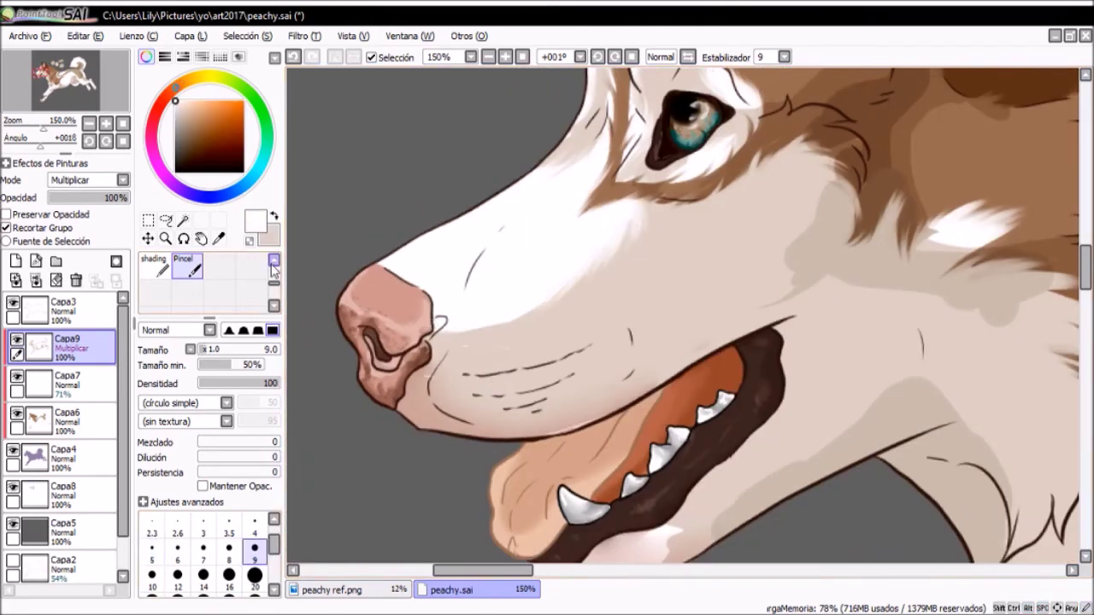
pyautogui.press('x')
pyautogui.moveTo(637, 256)
pyautogui.mouseDown()
pyautogui.moveTo(611, 269)
pyautogui.moveTo(602, 256)
pyautogui.moveTo(675, 290)
pyautogui.moveTo(625, 273)
pyautogui.mouseUp()
# Feather the shading on the brown forehead beside the eye with 5 and 6 px fur strokes
pyautogui.press('[')
pyautogui.press('[')
pyautogui.press('[')
pyautogui.press('x')
pyautogui.press('[')
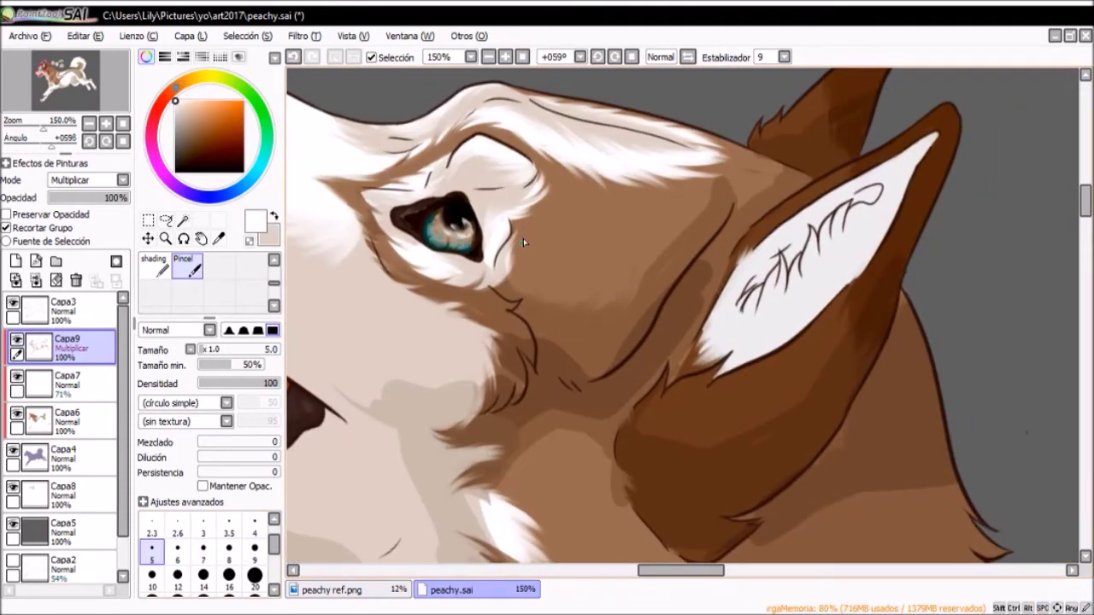
pyautogui.press('x')
pyautogui.press('x')
pyautogui.press(']')
pyautogui.moveTo(659, 257); pyautogui.dragTo(647, 340)
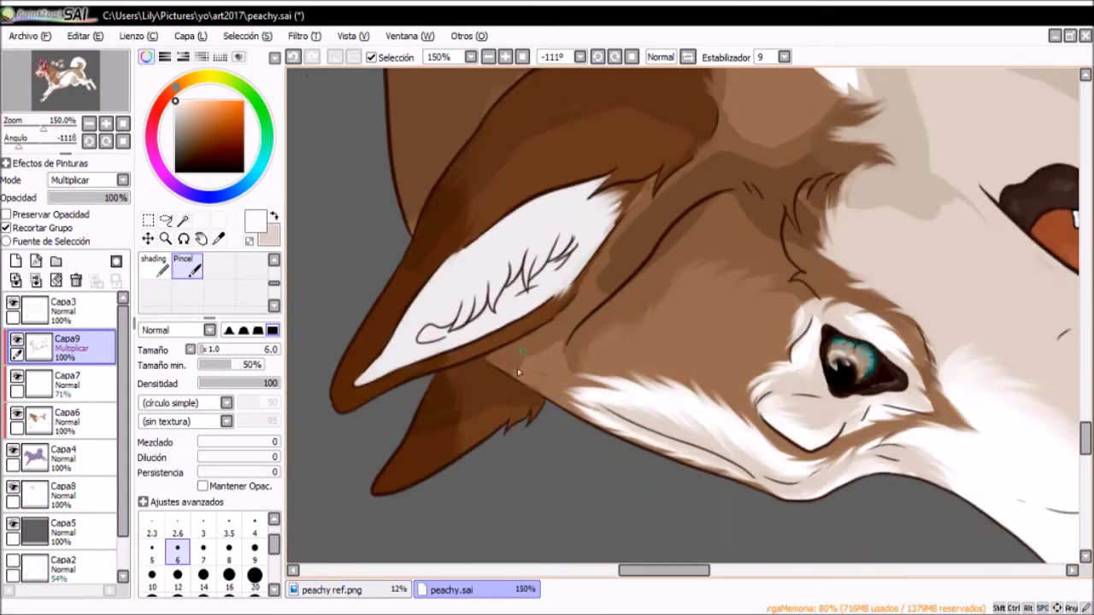
# Feather the shading between the forehead and ear with 5 px strokes and soften it with the 9 px blur brush
pyautogui.press('[')
pyautogui.press('x')
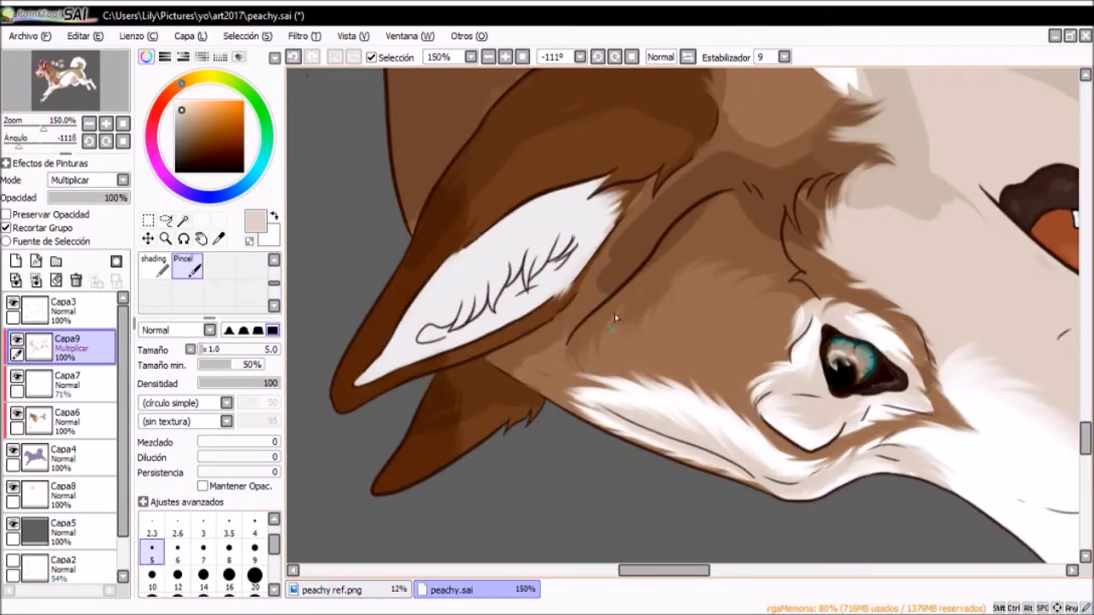
pyautogui.press('x')
pyautogui.moveTo(701, 235); pyautogui.dragTo(668, 269)
pyautogui.moveTo(626, 346); pyautogui.dragTo(341, 526)
pyautogui.press('b')
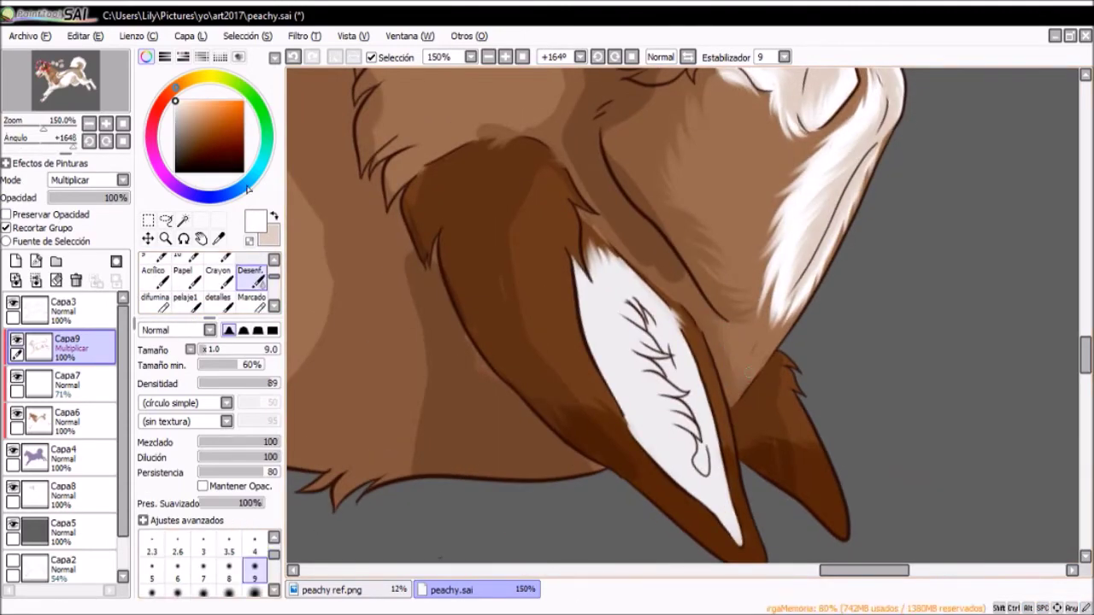
# Deepen and feather the shadow along the temple in front of the ear with the 9 px Pincel brush in the tan shading tone
pyautogui.press('Home')
pyautogui.press('n')
pyautogui.hotkey('ctrl', '-')
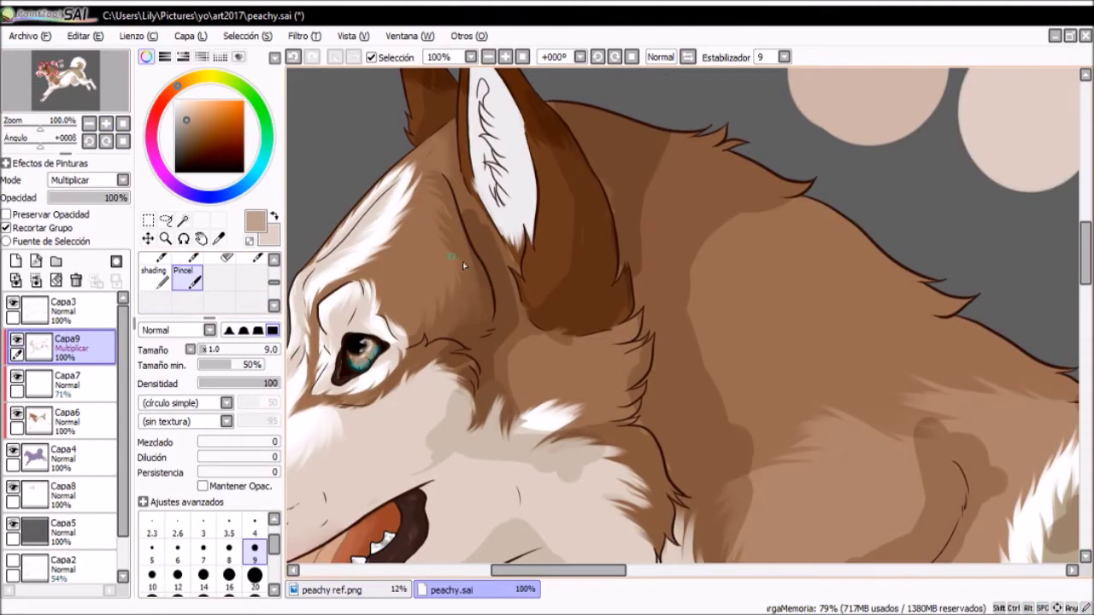
pyautogui.press('x')
pyautogui.moveTo(504, 254)
pyautogui.mouseDown()
pyautogui.moveTo(781, 353)
pyautogui.moveTo(640, 441)
pyautogui.moveTo(553, 340)
pyautogui.mouseUp()
pyautogui.press('[')
pyautogui.press('[')
pyautogui.press('[')
pyautogui.press('[')
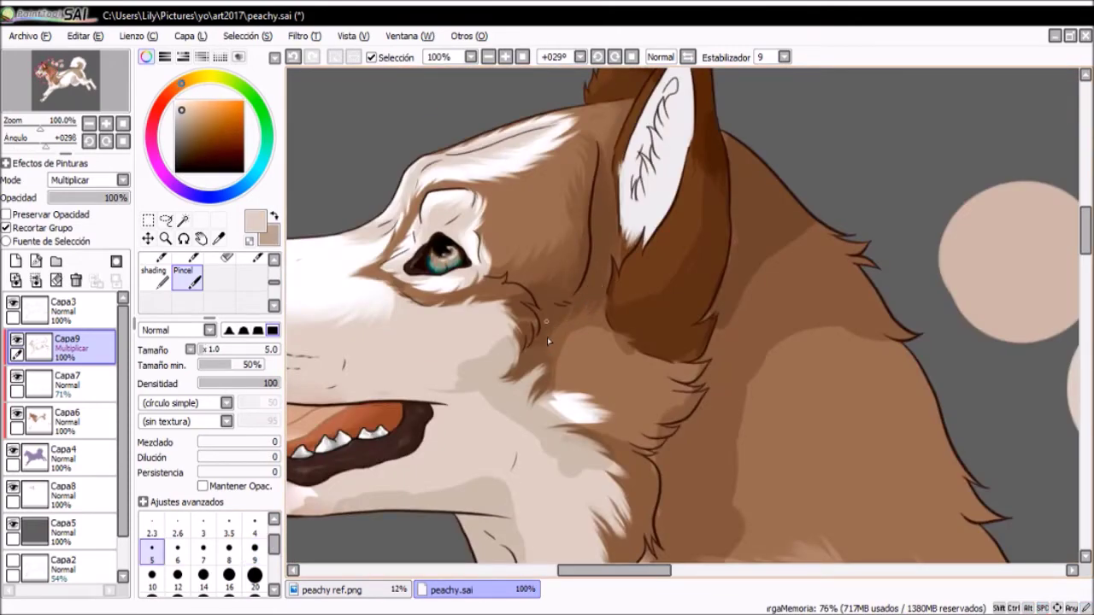
# Feather the shading on the cheek fur below the ear and behind the eye with 5 and 7 px strokes, alternating the shading tones
pyautogui.press('x')
pyautogui.moveTo(535, 363)
pyautogui.mouseDown()
pyautogui.moveTo(411, 379)
pyautogui.moveTo(385, 340)
pyautogui.moveTo(442, 408)
pyautogui.moveTo(470, 384)
pyautogui.mouseUp()
pyautogui.press('x')
pyautogui.press(']')
pyautogui.press(']')
pyautogui.press('x')
pyautogui.press('x')
pyautogui.press('x')
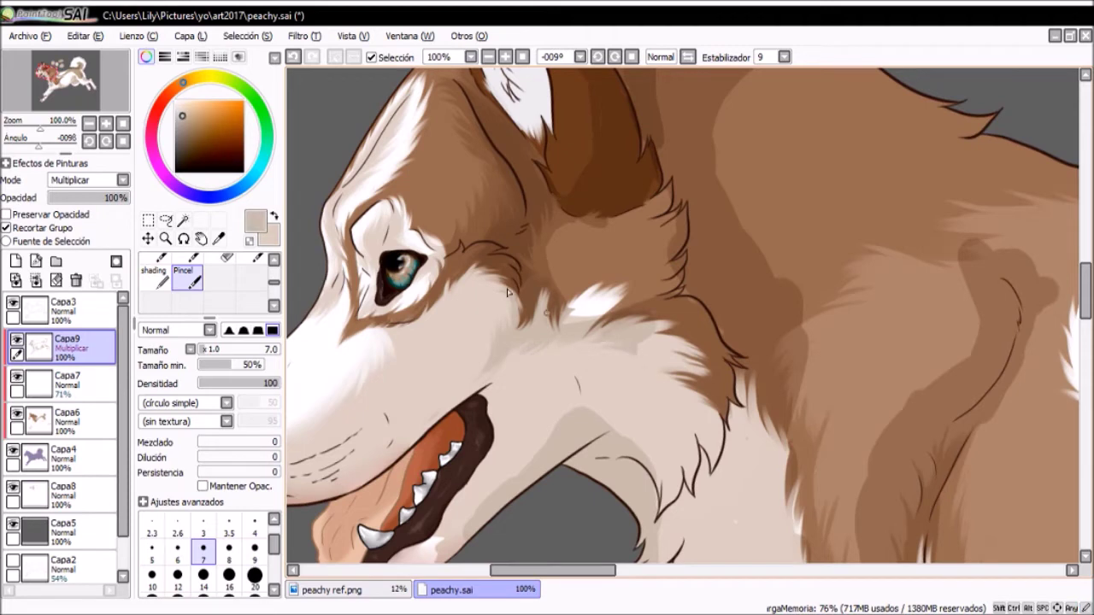
# Feather the shading on the brown fur between the temple and the ear with 7 and 9 px strokes
pyautogui.moveTo(613, 310); pyautogui.dragTo(563, 390)
pyautogui.press('x')
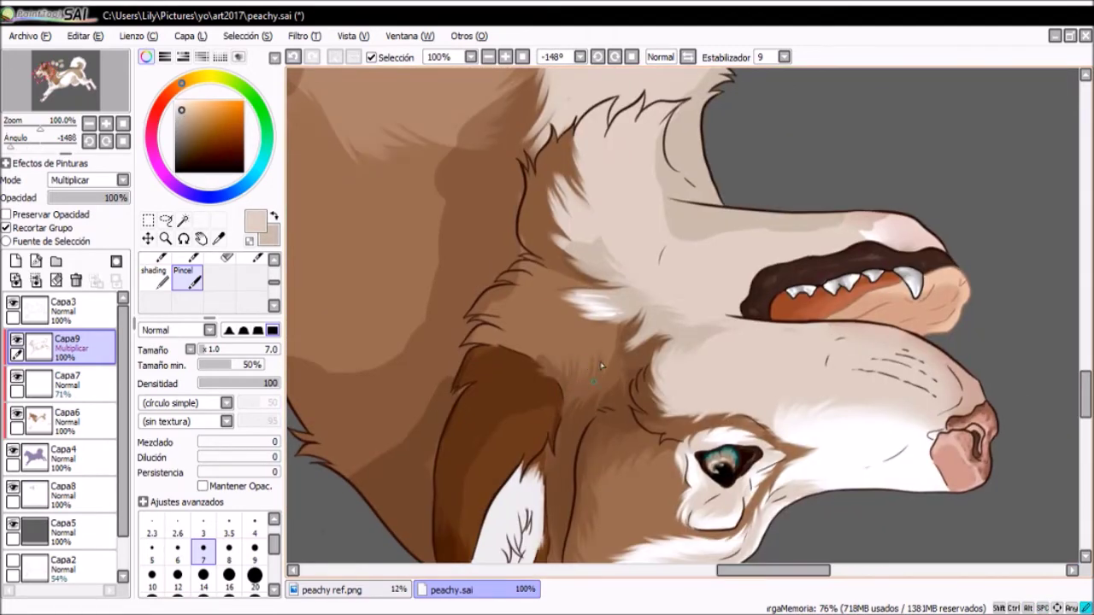
pyautogui.moveTo(377, 259); pyautogui.dragTo(542, 316)
pyautogui.press(']')
pyautogui.press(']')
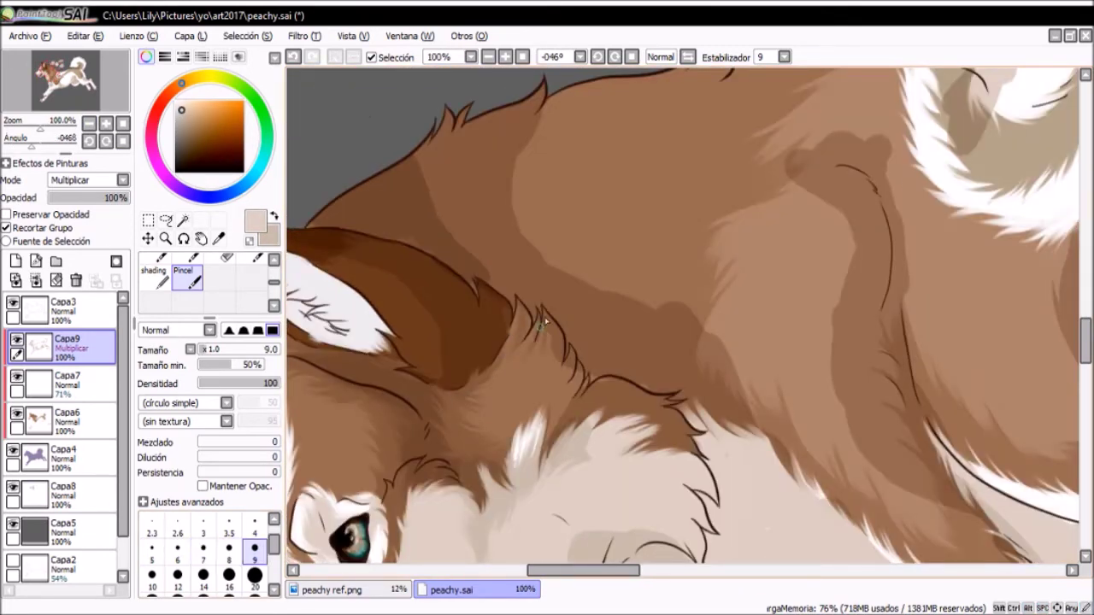
pyautogui.moveTo(556, 386); pyautogui.dragTo(497, 228)
# Lighten and feather the shading edge below the ear base with 6 px white fur strokes
pyautogui.press('x')
pyautogui.press('[')
pyautogui.press('[')
pyautogui.press('[')
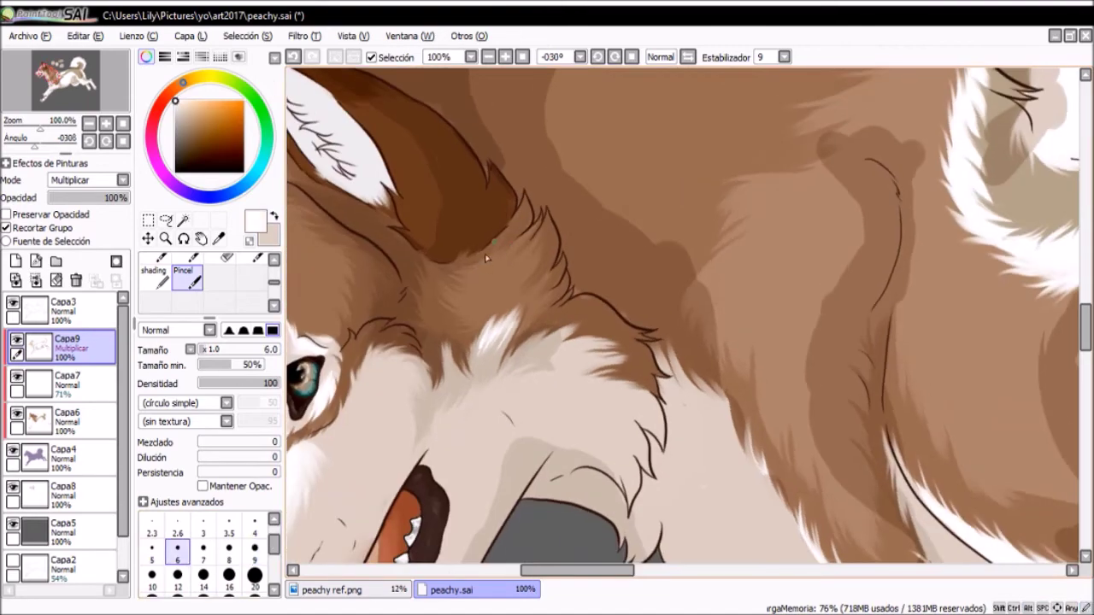
pyautogui.press('Home')
pyautogui.scroll(-4, 541, 267)
pyautogui.scroll(3, 459, 329)
pyautogui.scroll(2, 539, 271)
pyautogui.moveTo(512, 282); pyautogui.dragTo(455, 310)
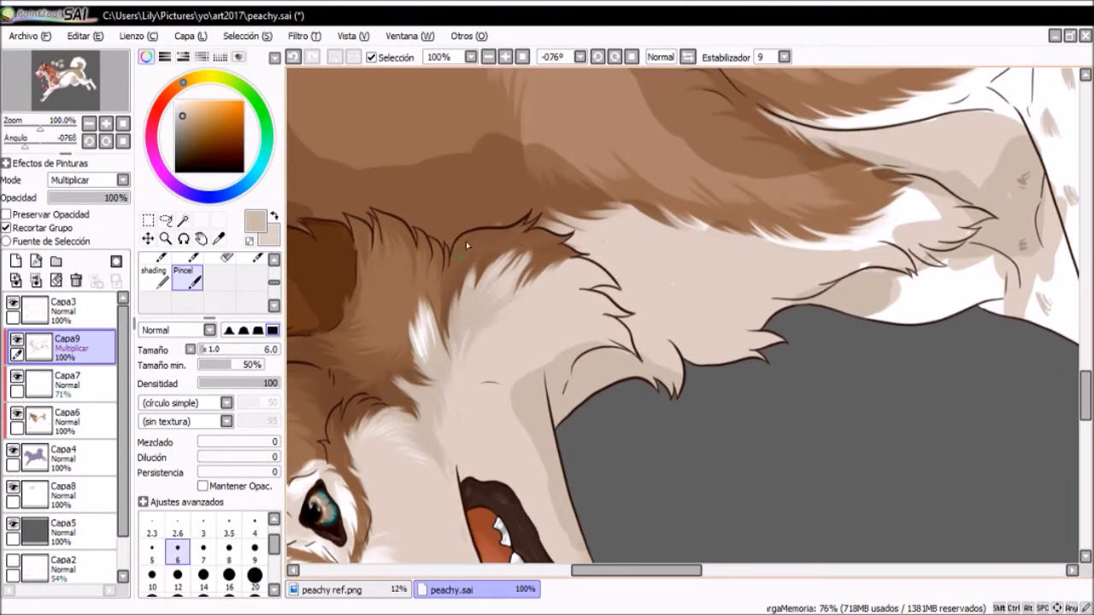
# Feather the tan shading on the brown upper edge of the cheek ruff, alternating 6 px and wider Pincel strokes
pyautogui.scroll(-2, 481, 236)
pyautogui.scroll(2, 481, 236)
pyautogui.moveTo(481, 236); pyautogui.dragTo(313, 522)
pyautogui.press(']')
pyautogui.press(']')
pyautogui.press(']')
pyautogui.press(']')
pyautogui.moveTo(390, 400)
pyautogui.mouseDown()
pyautogui.moveTo(576, 317)
pyautogui.moveTo(537, 334)
pyautogui.moveTo(806, 473)
pyautogui.moveTo(462, 342)
pyautogui.moveTo(429, 305)
pyautogui.moveTo(490, 385)
pyautogui.moveTo(408, 464)
pyautogui.mouseUp()
# Hide the colour wheel and soften the head shading with the Desenf. brush before returning to Pincel
pyautogui.press('[')
pyautogui.press('[')
pyautogui.press('[')
pyautogui.press('[')
pyautogui.press('[')
pyautogui.scroll(2, 806, 472)
pyautogui.click(146, 57)
pyautogui.click(250, 139)
pyautogui.press('b')
pyautogui.moveTo(713, 324)
pyautogui.mouseDown()
pyautogui.moveTo(649, 282)
pyautogui.moveTo(594, 202)
pyautogui.moveTo(602, 335)
pyautogui.mouseUp()
pyautogui.scroll(-3, 650, 282)
pyautogui.scroll(3, 649, 282)
# Feather the shading on the near ear's base and outer edge with 5 px fur strokes
pyautogui.press(']')
pyautogui.press(']')
pyautogui.press(']')
pyautogui.moveTo(438, 383)
pyautogui.mouseDown()
pyautogui.moveTo(561, 371)
pyautogui.moveTo(476, 324)
pyautogui.moveTo(547, 251)
pyautogui.moveTo(591, 433)
pyautogui.moveTo(544, 305)
pyautogui.mouseUp()
pyautogui.press('[')
pyautogui.press('[')
pyautogui.press('[')
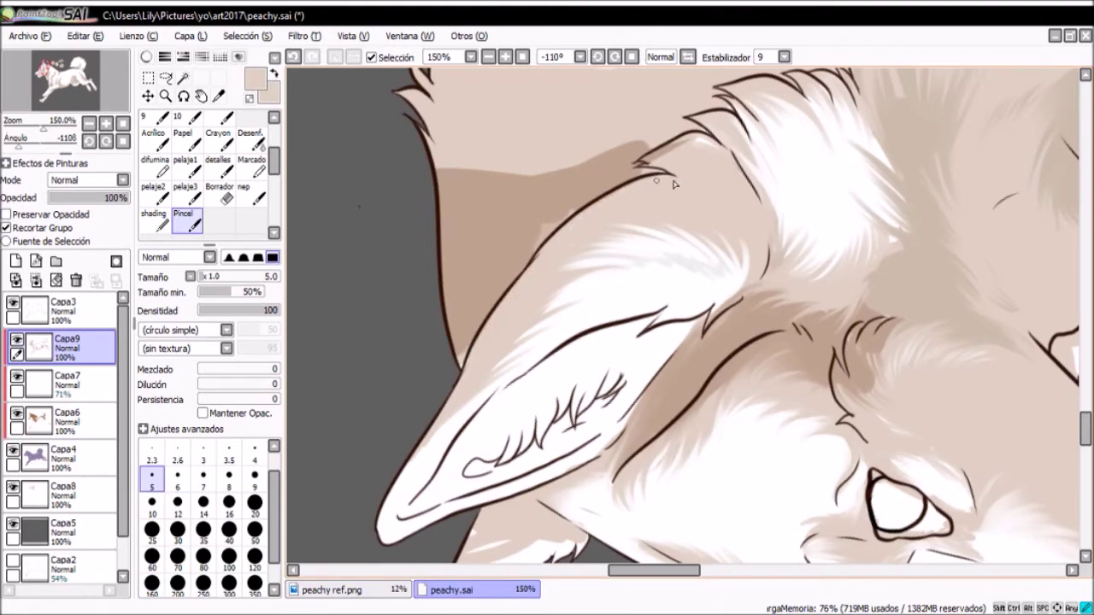
pyautogui.moveTo(675, 184); pyautogui.dragTo(507, 359)
pyautogui.moveTo(456, 398); pyautogui.dragTo(441, 410)
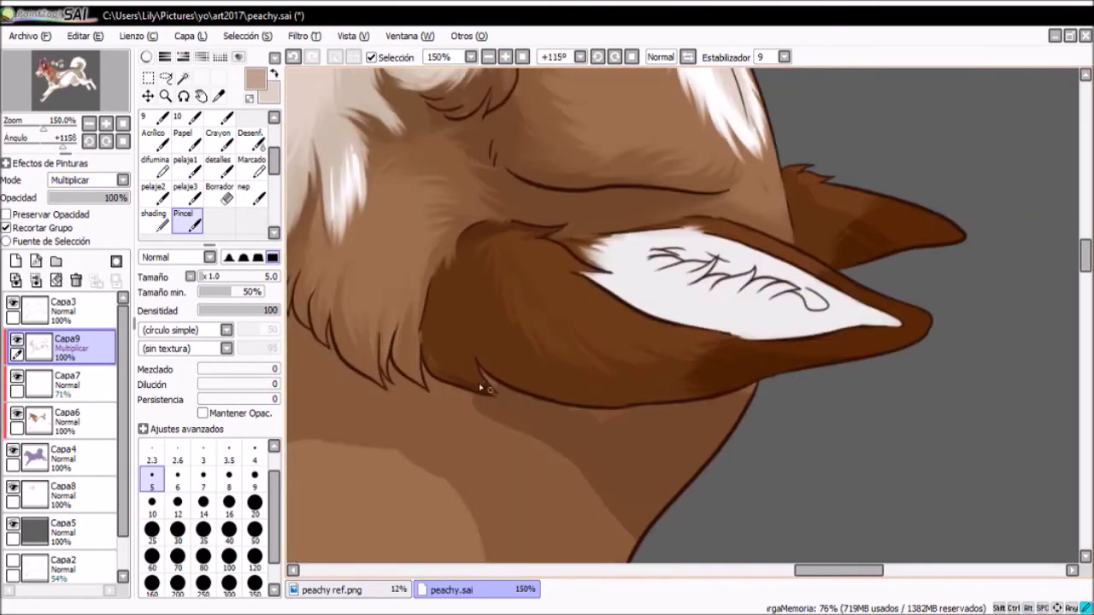
# Build up the shading along the near ear and the far ear with 5 px strokes in the darker tan
pyautogui.press(']')
pyautogui.press(']')
pyautogui.press('[')
pyautogui.press('[')
pyautogui.moveTo(430, 342)
pyautogui.mouseDown()
pyautogui.moveTo(674, 371)
pyautogui.moveTo(513, 427)
pyautogui.moveTo(586, 398)
pyautogui.moveTo(520, 346)
pyautogui.moveTo(573, 356)
pyautogui.mouseUp()
pyautogui.moveTo(660, 328); pyautogui.dragTo(492, 350)
pyautogui.press('Down')
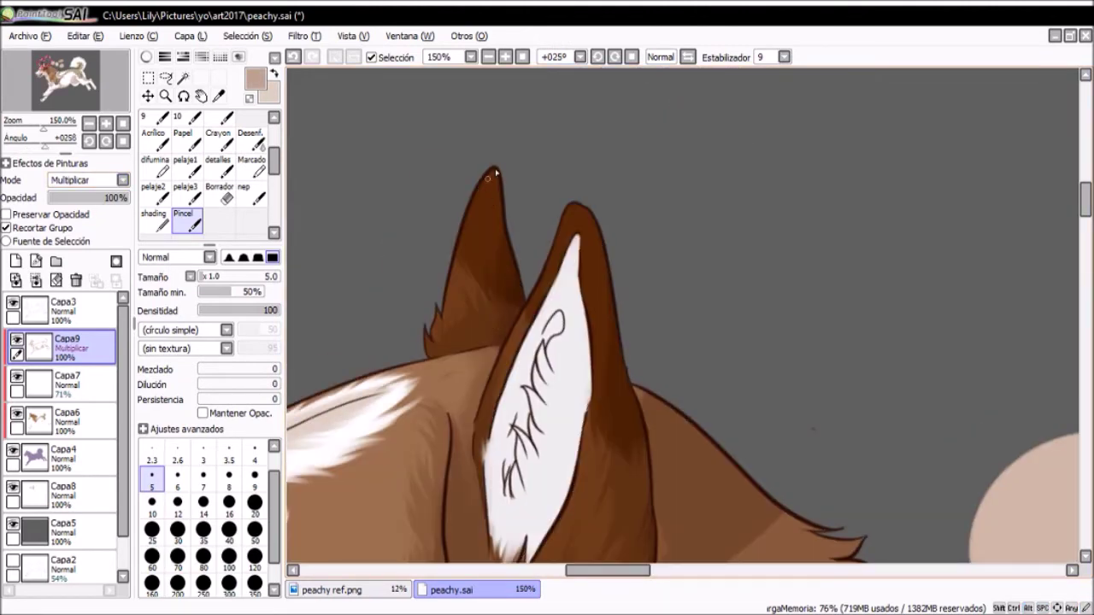
# With Capa9 in Normal mode, feather the shading around the brow and eye with 5 px strokes, then restore Multiply
pyautogui.press('Up')
pyautogui.moveTo(572, 202); pyautogui.dragTo(616, 273)
pyautogui.scroll(-2, 615, 274)
pyautogui.scroll(2, 665, 331)
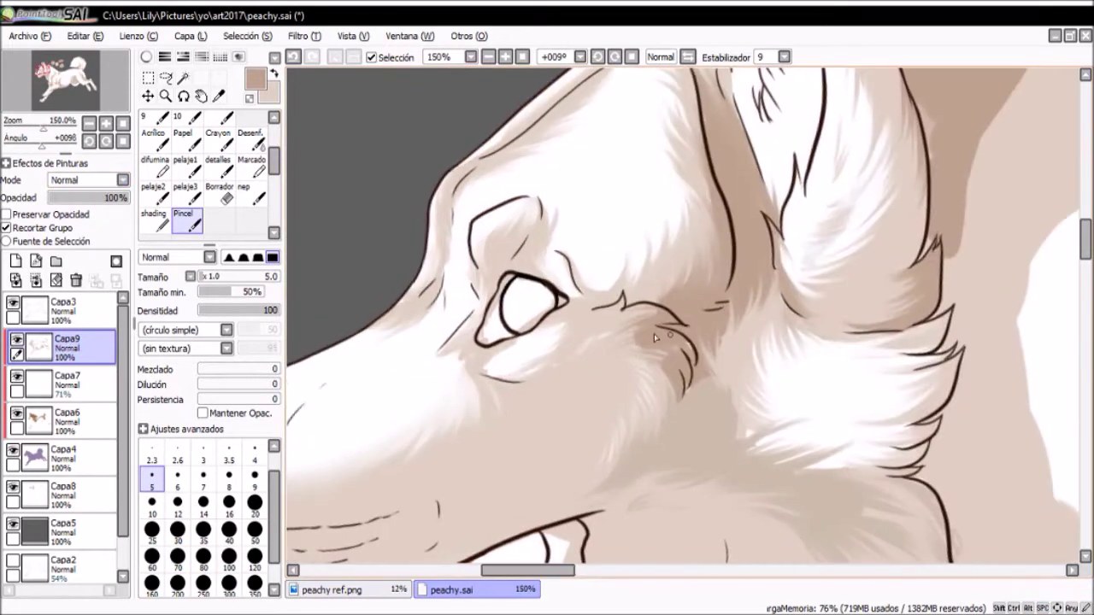
pyautogui.scroll(2, 691, 346)
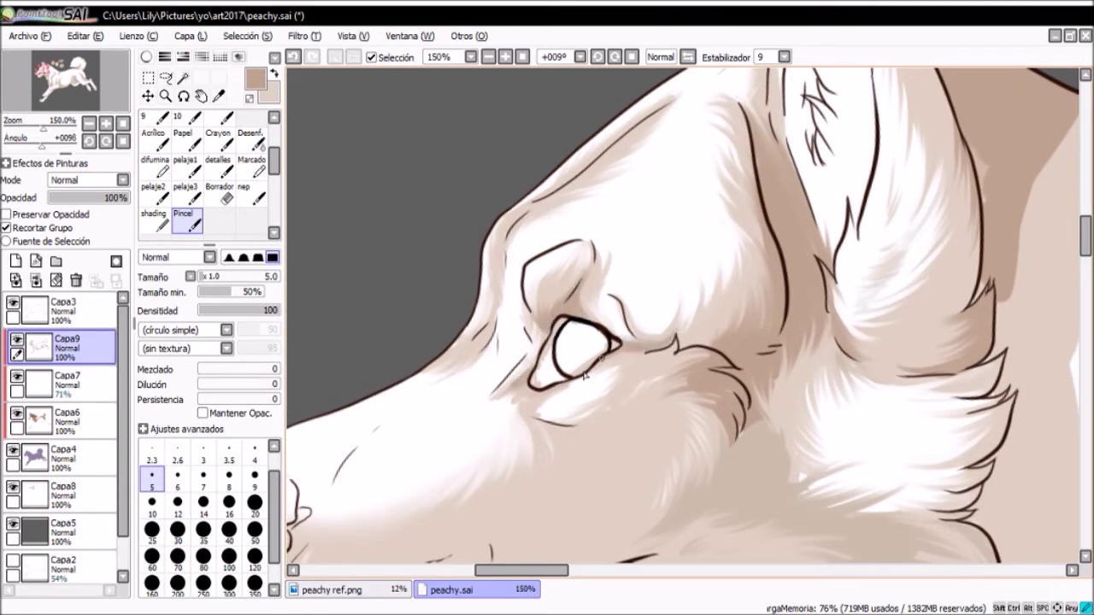
pyautogui.press('Down')
pyautogui.moveTo(537, 421); pyautogui.dragTo(470, 392)
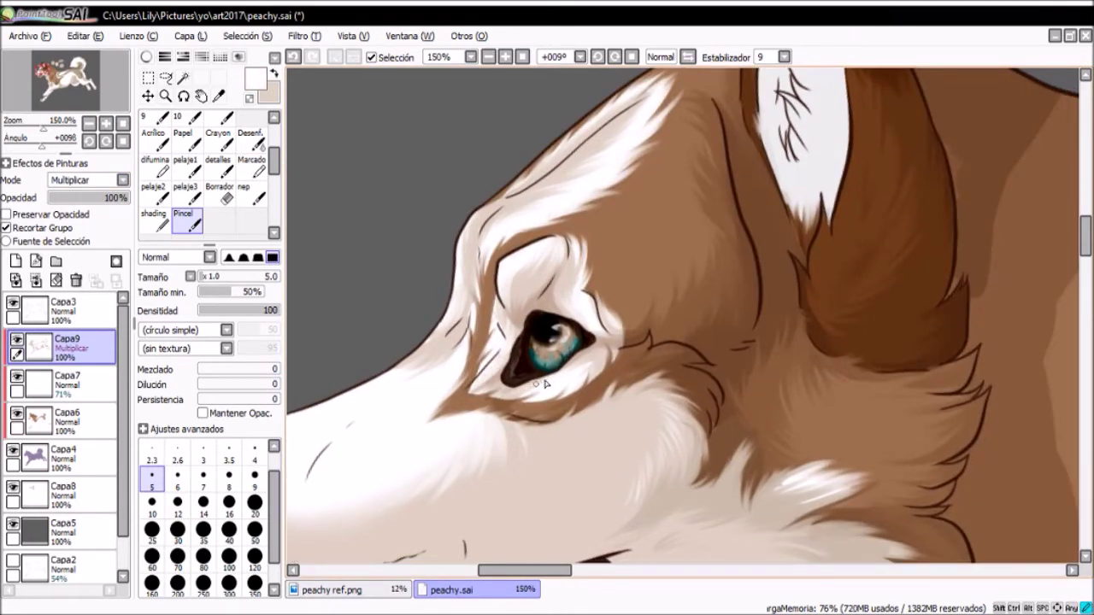
# Refine the shading below the eye and along the upper muzzle with 5 px white strokes
pyautogui.press('Up')
pyautogui.scroll(-2, 499, 406)
pyautogui.moveTo(498, 406)
pyautogui.mouseDown()
pyautogui.moveTo(462, 427)
pyautogui.moveTo(384, 315)
pyautogui.moveTo(461, 462)
pyautogui.moveTo(549, 432)
pyautogui.moveTo(513, 423)
pyautogui.moveTo(479, 367)
pyautogui.moveTo(493, 334)
pyautogui.moveTo(363, 350)
pyautogui.mouseUp()
pyautogui.scroll(2, 427, 428)
# Feather the neck shadow behind the ear with wide and finer Pincel strokes, checking Capa9 in Normal and Multiply modes
pyautogui.press(']')
pyautogui.press(']')
pyautogui.press(']')
pyautogui.press(']')
pyautogui.press(']')
pyautogui.press(']')
pyautogui.press(']')
pyautogui.press(']')
pyautogui.press('Down')
pyautogui.press('[')
pyautogui.press('Up')
pyautogui.press('[')
pyautogui.press('[')
pyautogui.press('[')
pyautogui.press('[')
pyautogui.press('[')
# Sample the light shading tone and spread the neck shading towards the shoulder with 20 px strokes
pyautogui.keyDown('alt'); pyautogui.click(409, 353); pyautogui.keyUp('alt')
pyautogui.moveTo(425, 355); pyautogui.dragTo(464, 314)
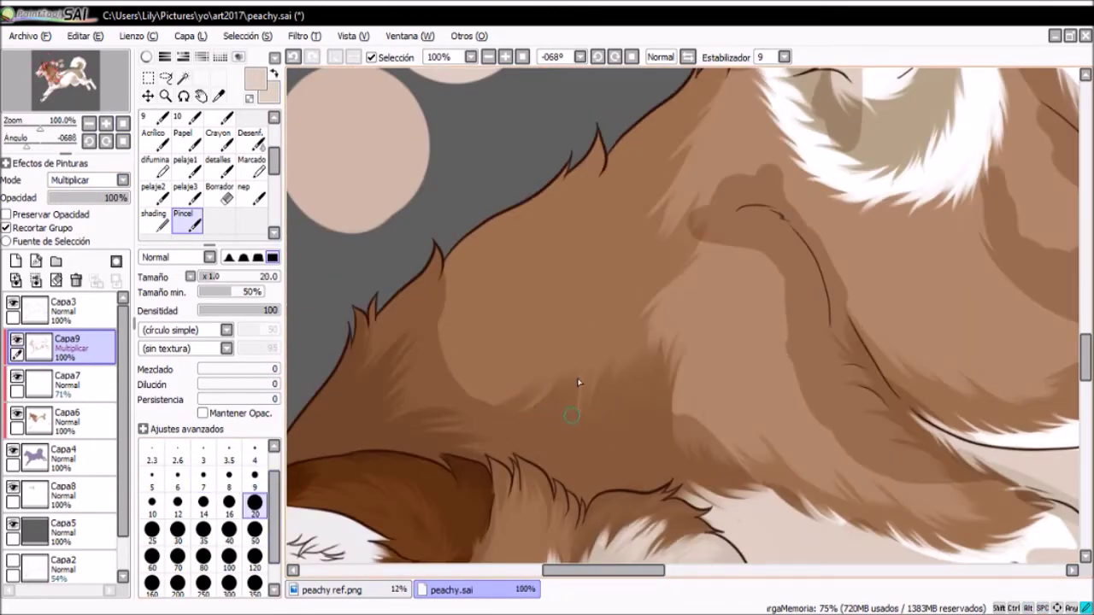
pyautogui.moveTo(450, 282)
pyautogui.mouseDown()
pyautogui.moveTo(476, 293)
pyautogui.moveTo(501, 251)
pyautogui.moveTo(564, 403)
pyautogui.mouseUp()
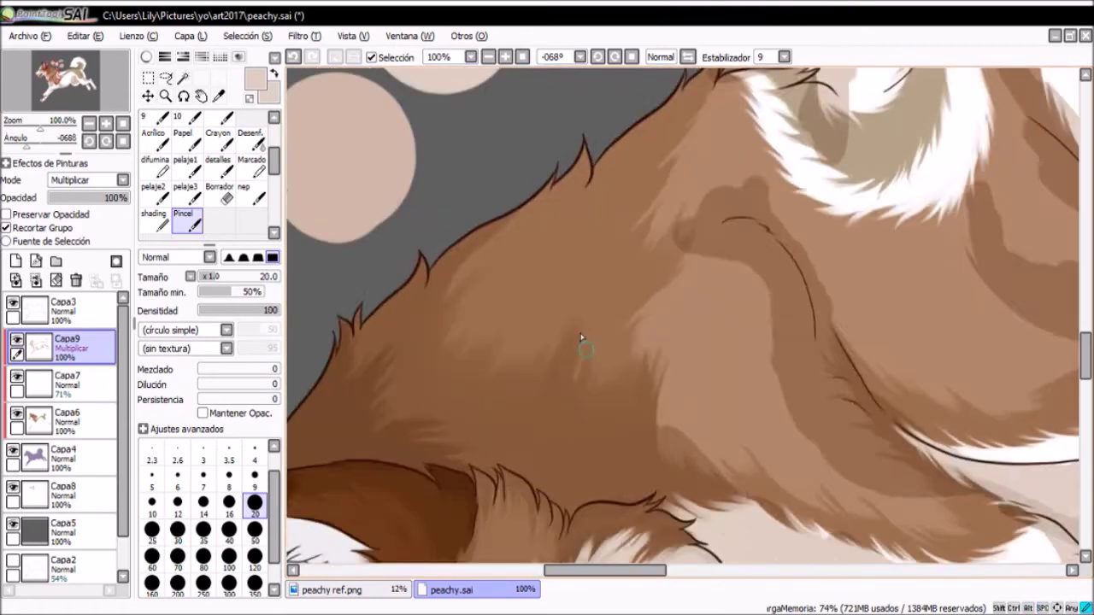
# Feather the neck shading's edge with 8 px strokes in white and 7 px strokes in the light shading tone
pyautogui.click(178, 474)
pyautogui.scroll(-1, 510, 248)
pyautogui.press(']')
pyautogui.press(']')
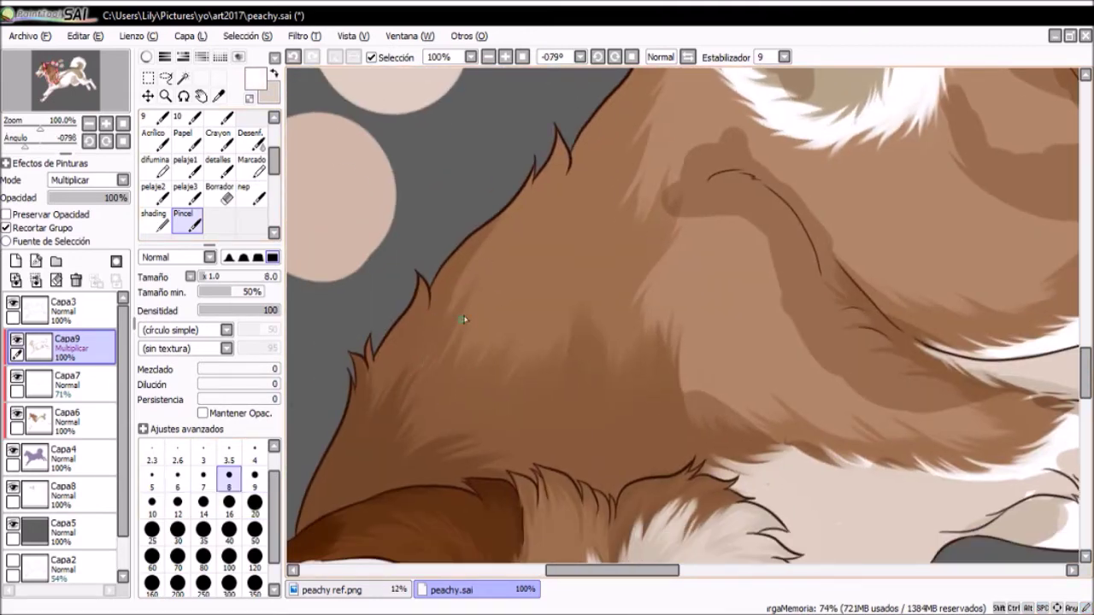
pyautogui.press('x')
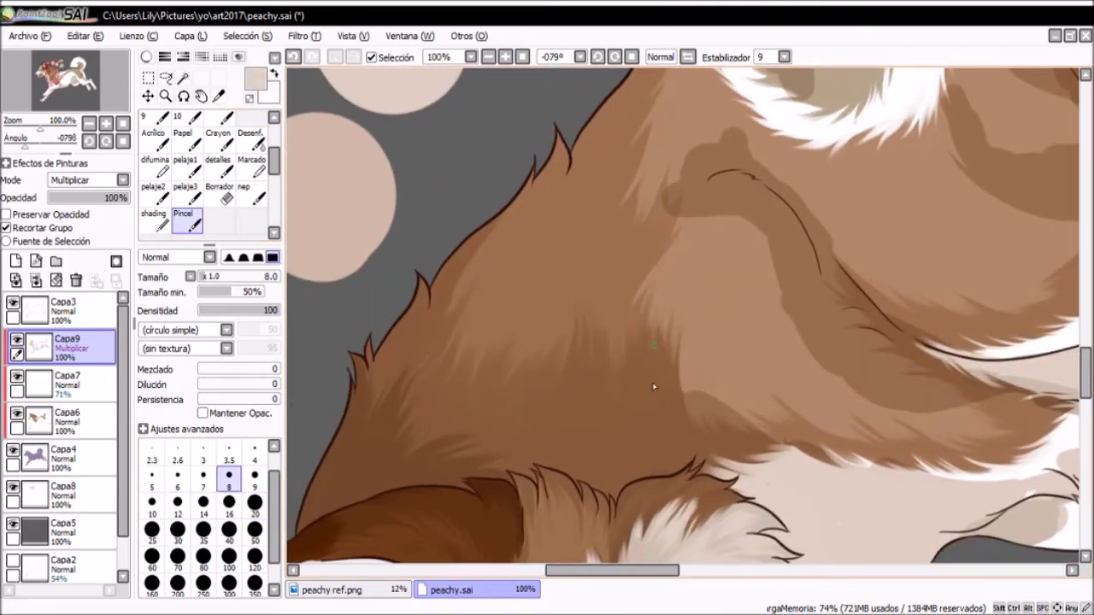
pyautogui.press('[')
pyautogui.moveTo(603, 288); pyautogui.dragTo(469, 319)
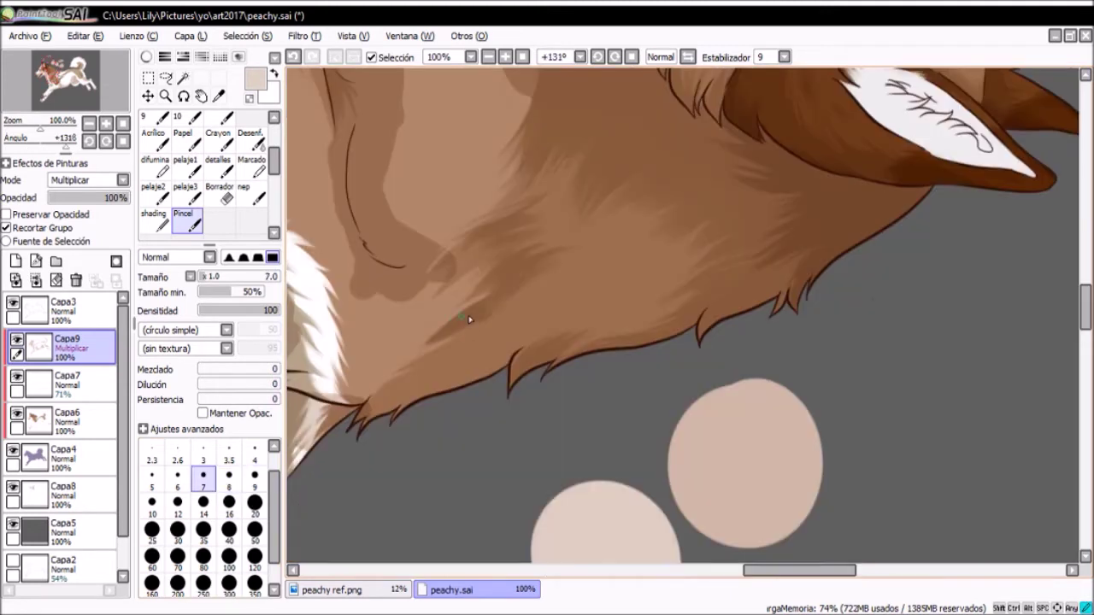
# Add fur strokes to the shading near the withers, alternating white and the light shading tone at 5 to 7 px
pyautogui.press('[')
pyautogui.moveTo(432, 391); pyautogui.dragTo(595, 276)
pyautogui.press('[')
pyautogui.press('x')
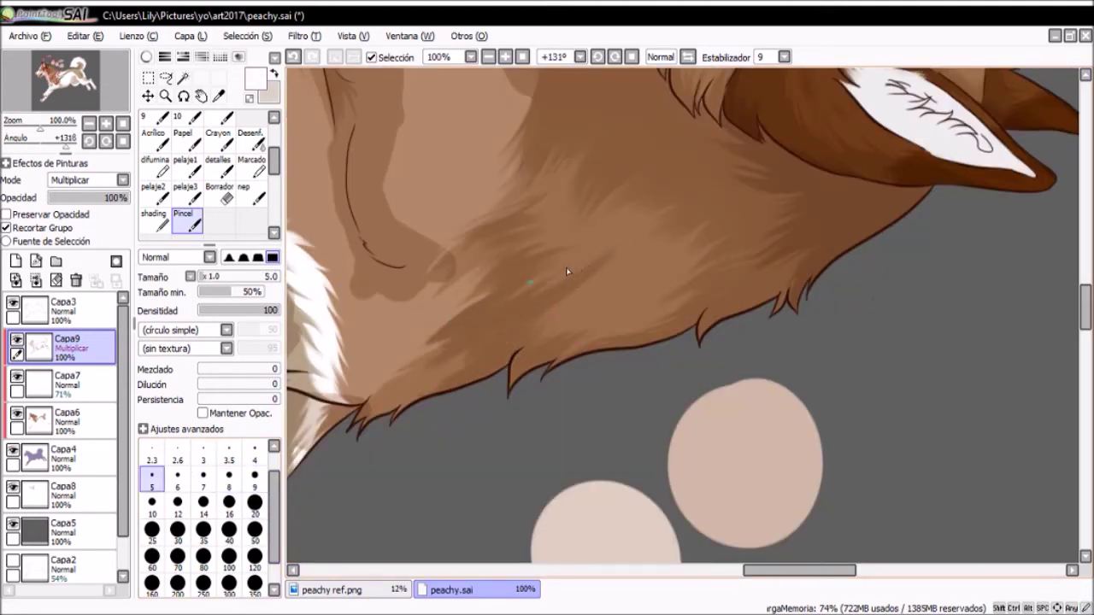
pyautogui.press(']')
pyautogui.press(']')
pyautogui.press('x')
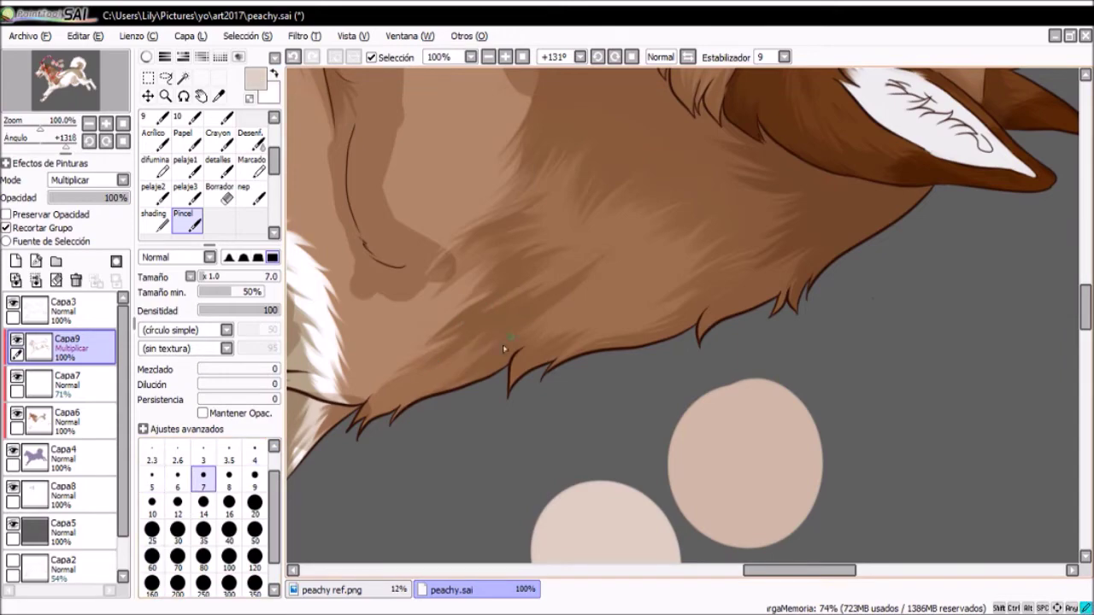
# With Capa9 in Normal mode, deepen the neck shadow behind the cheek ruff with 9 and 12 px darker tan strokes
pyautogui.scroll(-2, 566, 308)
pyautogui.moveTo(566, 308); pyautogui.dragTo(483, 300)
pyautogui.scroll(2, 483, 300)
pyautogui.press(']')
pyautogui.press(']')
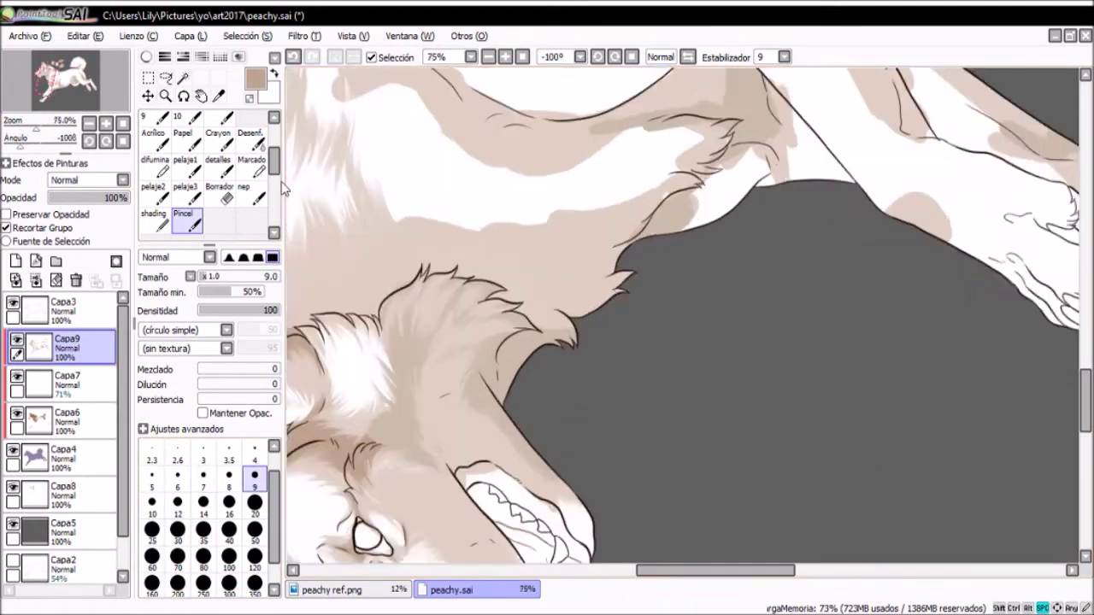
pyautogui.press('m')
pyautogui.press('m')
pyautogui.press(']')
pyautogui.press(']')
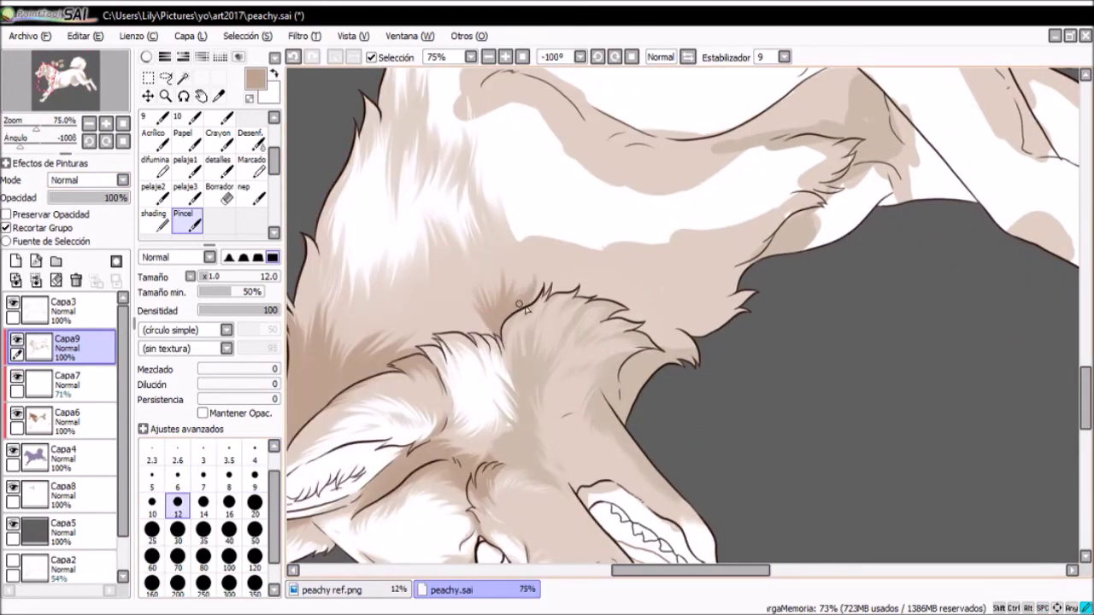
pyautogui.press('m')
pyautogui.press('m')
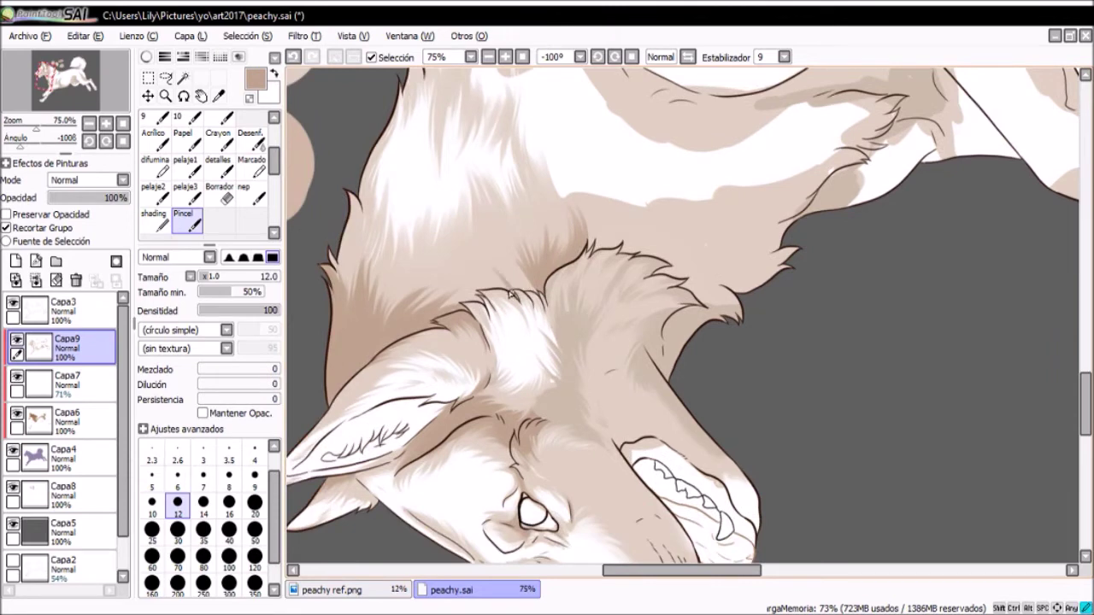
# Sample the lighter shading tone and blend the dark neck shadow behind the ear with finer fur strokes
pyautogui.keyDown('alt'); pyautogui.click(457, 272); pyautogui.keyUp('alt')
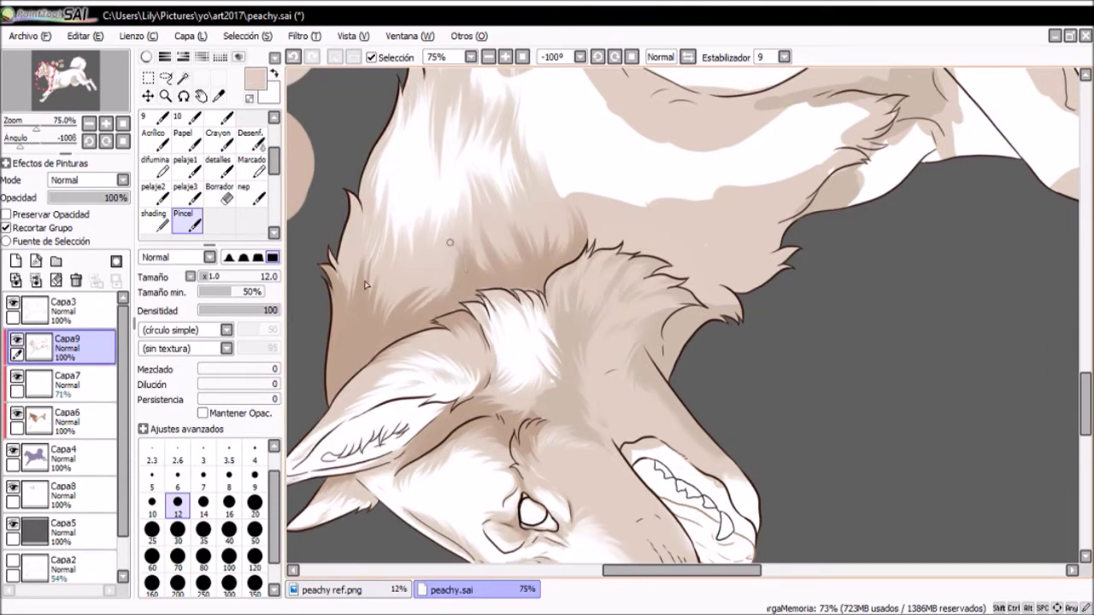
pyautogui.press('[')
pyautogui.press('[')
pyautogui.press('[')
pyautogui.press('[')
pyautogui.press('[')
pyautogui.press('[')
pyautogui.press('m')
pyautogui.moveTo(492, 276); pyautogui.dragTo(284, 431)
pyautogui.press('m')
# Add darker tan fur strokes to the shadow along the back of the neck with the 9 px Pincel brush
pyautogui.press(']')
pyautogui.press(']')
pyautogui.press(']')
pyautogui.press(']')
pyautogui.moveTo(488, 227); pyautogui.dragTo(481, 219)
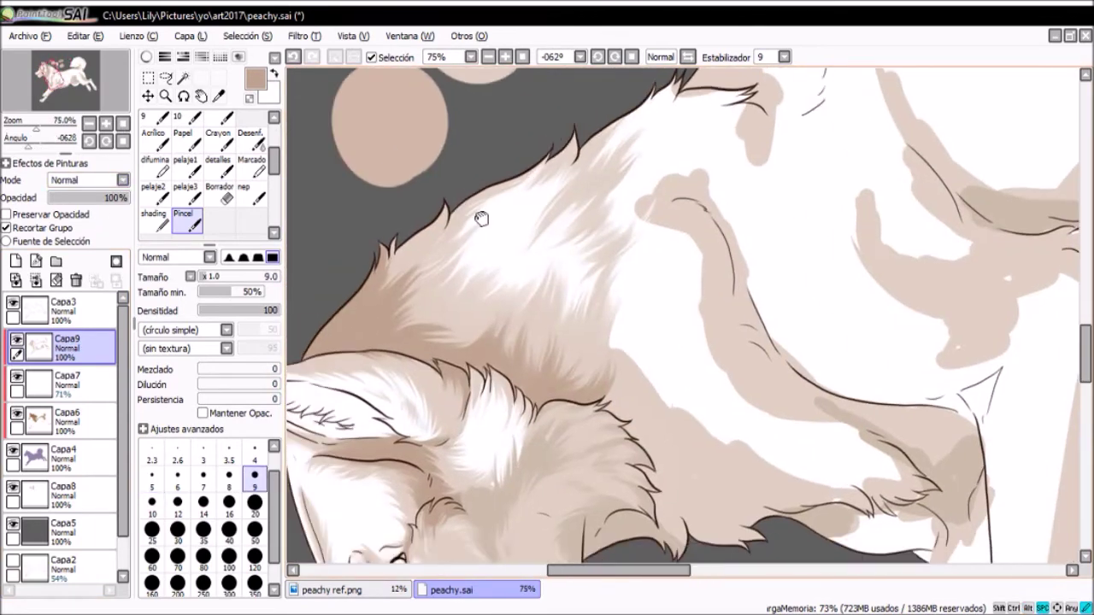
pyautogui.press('[')
pyautogui.press('[')
pyautogui.press('[')
pyautogui.press('[')
pyautogui.scroll(1, 445, 282)
# Sample the neck's shading tone and feather the shadow behind the cheek ruff, finishing with 5 px white strokes
pyautogui.press('m')
pyautogui.press('m')
pyautogui.press(']')
pyautogui.press(']')
pyautogui.press(']')
pyautogui.press(']')
pyautogui.keyDown('alt'); pyautogui.click(541, 300); pyautogui.keyUp('alt')
pyautogui.moveTo(513, 303)
pyautogui.mouseDown()
pyautogui.moveTo(478, 308)
pyautogui.moveTo(435, 283)
pyautogui.moveTo(589, 464)
pyautogui.mouseUp()
pyautogui.press('[')
pyautogui.press('[')
pyautogui.press('[')
pyautogui.press('[')
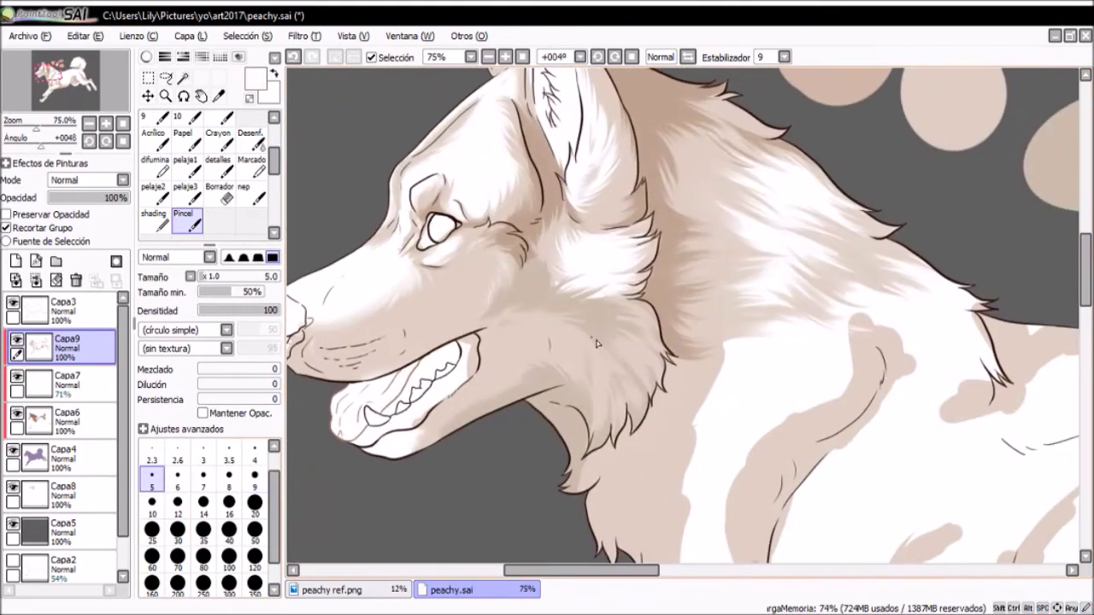
# Feather the shading across the upper neck and withers, alternating 5 px white and wider shading strokes
pyautogui.scroll(-1, 120, 182)
pyautogui.moveTo(512, 282); pyautogui.dragTo(565, 442)
pyautogui.moveTo(671, 413); pyautogui.dragTo(516, 359)
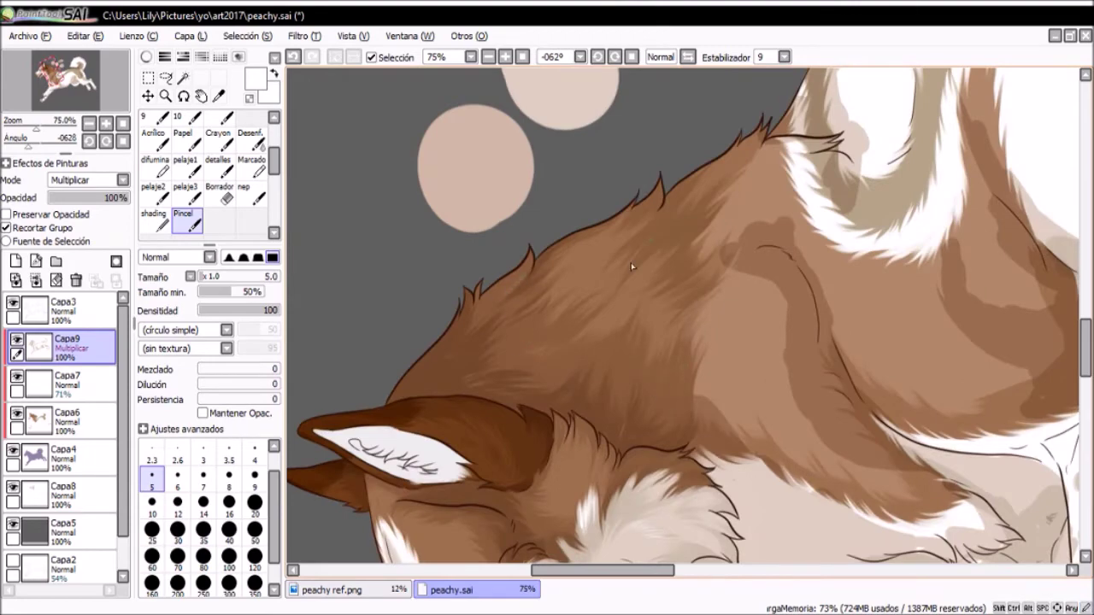
pyautogui.scroll(-3, 716, 168)
pyautogui.scroll(3, 598, 325)
pyautogui.moveTo(598, 324)
pyautogui.mouseDown()
pyautogui.moveTo(547, 317)
pyautogui.moveTo(552, 414)
pyautogui.moveTo(506, 352)
pyautogui.moveTo(588, 396)
pyautogui.moveTo(650, 358)
pyautogui.moveTo(633, 313)
pyautogui.mouseUp()
pyautogui.press(']')
pyautogui.press(']')
pyautogui.press(']')
pyautogui.press(']')
pyautogui.press(']')
pyautogui.press('x')
pyautogui.press('[')
pyautogui.press('[')
pyautogui.press('x')
# Paint broader 20 px shading strokes over the light gap between the neck shadow and the withers
pyautogui.press(']')
pyautogui.press(']')
pyautogui.press(']')
pyautogui.press(']')
pyautogui.press(']')
pyautogui.press(']')
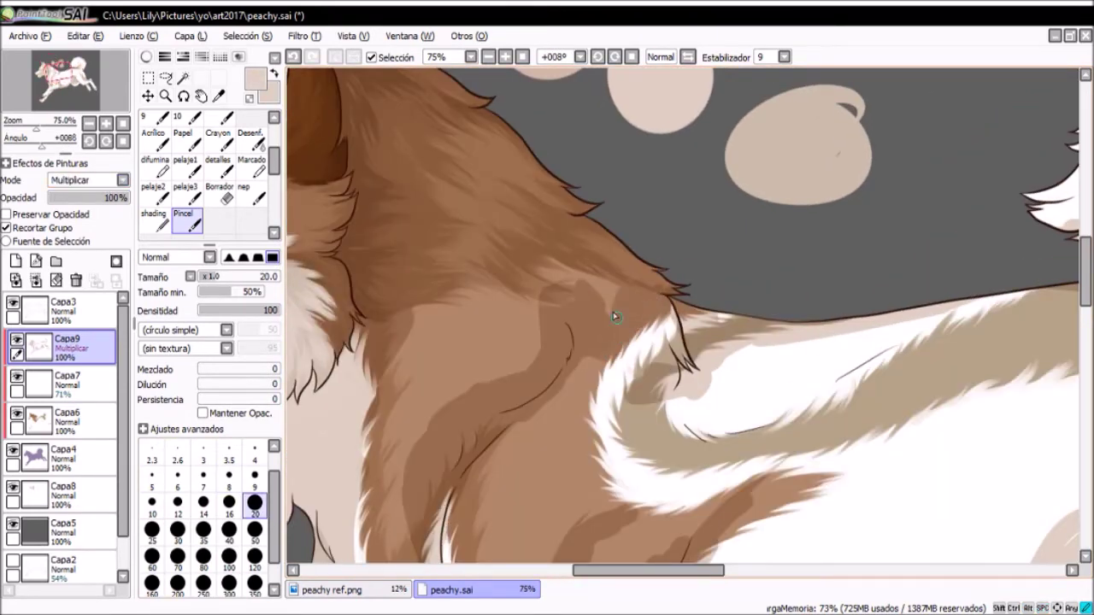
# Feather the shadow below the neck and down the brown chest fur with 7 px and 8 px white strokes
pyautogui.press('[')
pyautogui.press('[')
pyautogui.press('[')
pyautogui.press('[')
pyautogui.press('[')
pyautogui.press('[')
pyautogui.press('[')
pyautogui.press('x')
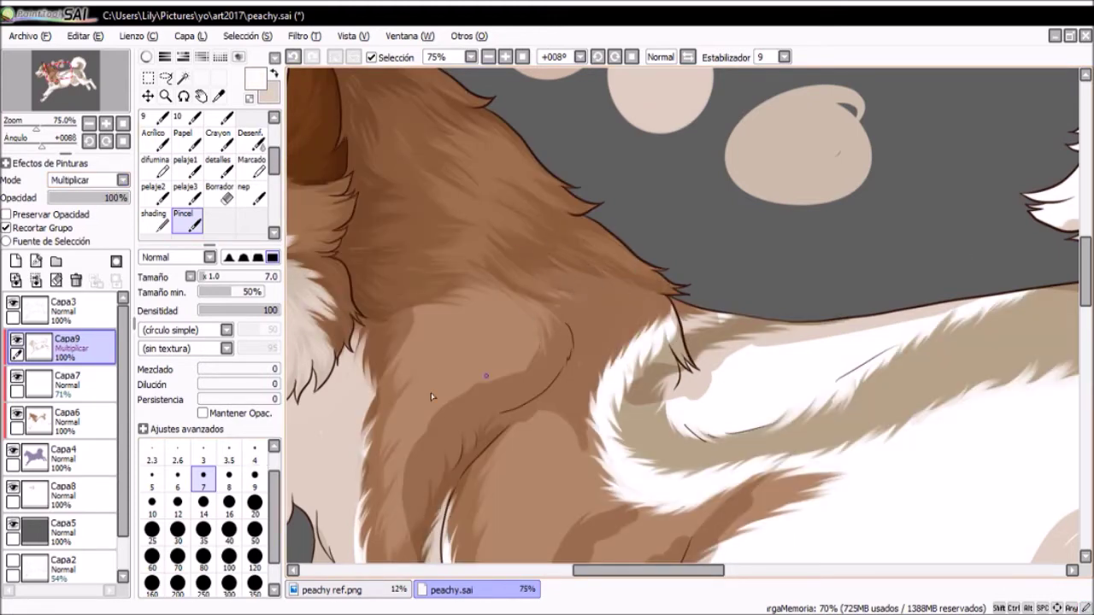
pyautogui.press(']')
pyautogui.scroll(-3, 449, 315)
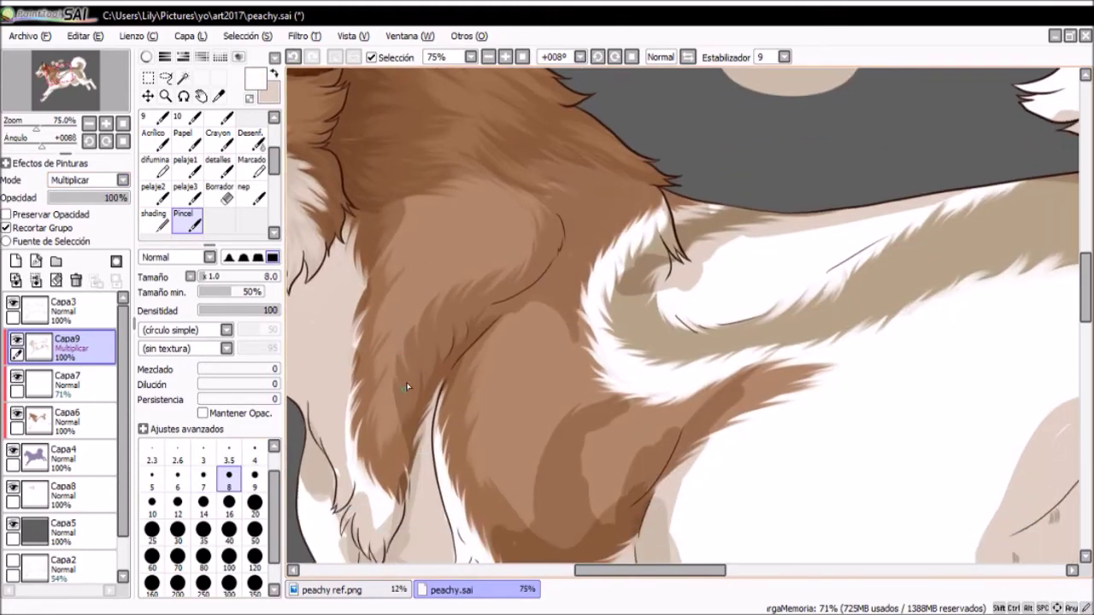
# Add shading-tone fur strokes down the brown chest fur, widening the brush from 8 px
pyautogui.press('x')
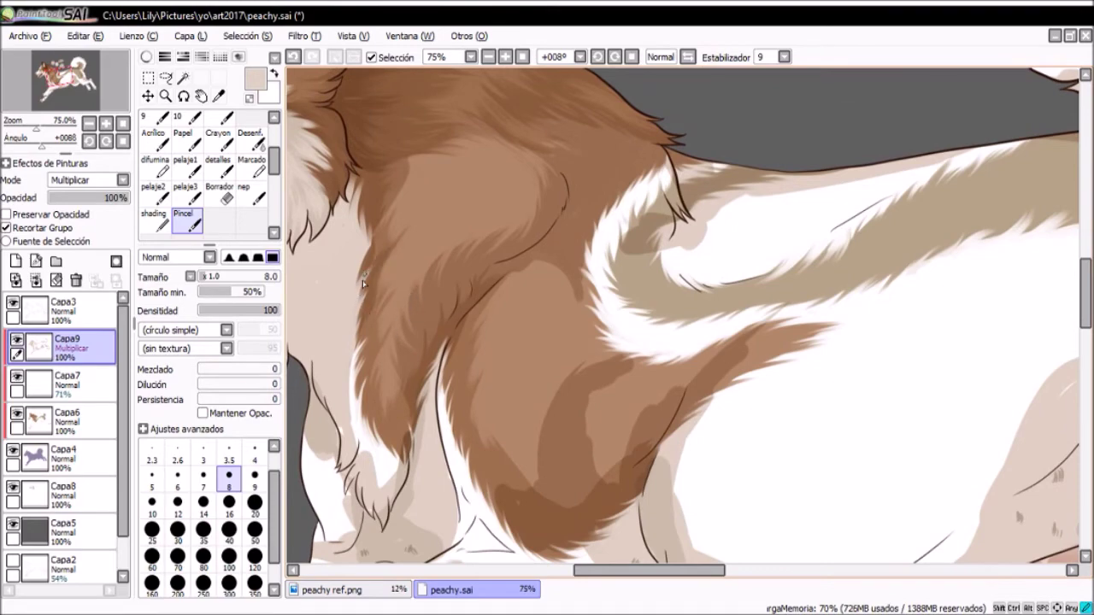
pyautogui.press('Delete')
pyautogui.press('Delete')
pyautogui.press('Delete')
pyautogui.press('Delete')
pyautogui.press('Delete')
pyautogui.press('Delete')
pyautogui.press('Delete')
pyautogui.press(']')
pyautogui.press(']')
pyautogui.press(']')
pyautogui.press(']')
pyautogui.press(']')
# Refine the shadow in the middle of the brown chest fur with fine 6 px white strokes
pyautogui.press('[')
pyautogui.press('[')
pyautogui.press('[')
pyautogui.press('[')
pyautogui.press('[')
pyautogui.press('[')
pyautogui.press('[')
pyautogui.press('x')
pyautogui.press('Home')
pyautogui.hotkey('ctrl', '+')
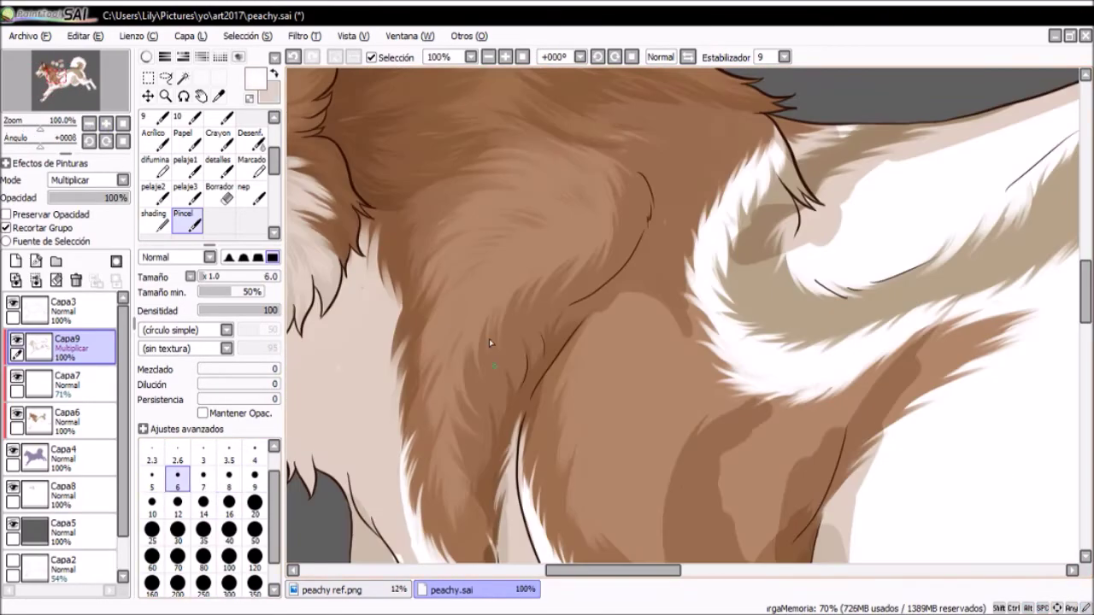
# Feather the shading toward the lower tip of the brown chest fur with 6 px strokes, alternating shading tone and white
pyautogui.press('x')
pyautogui.press('x')
pyautogui.press('x')
pyautogui.scroll(-2, 448, 459)
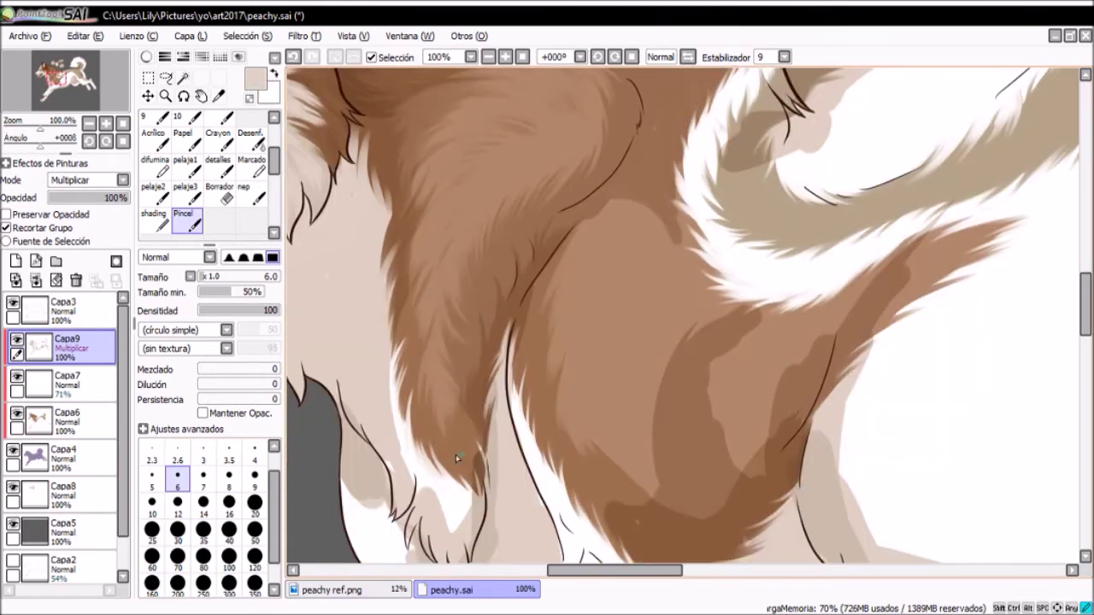
pyautogui.hotkey('ctrl', '-')
pyautogui.hotkey('ctrl', '-')
pyautogui.hotkey('ctrl', '-')
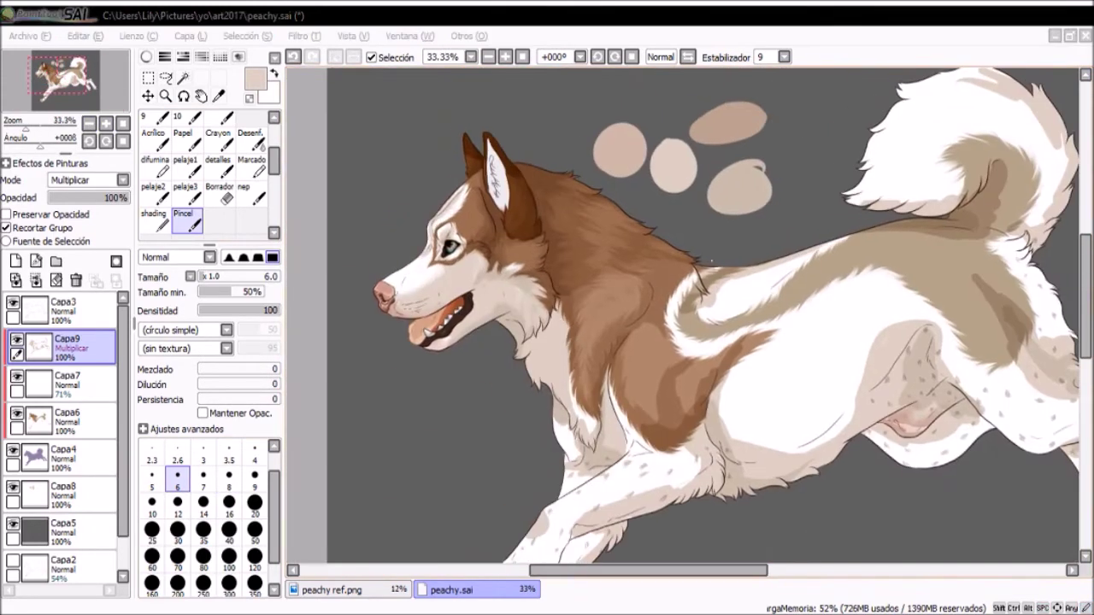
# Feather the shadow along the front and upper edges of the brown shoulder patch with 8 px strokes
pyautogui.hotkey('ctrl', '+')
pyautogui.hotkey('ctrl', '+')
pyautogui.press(']')
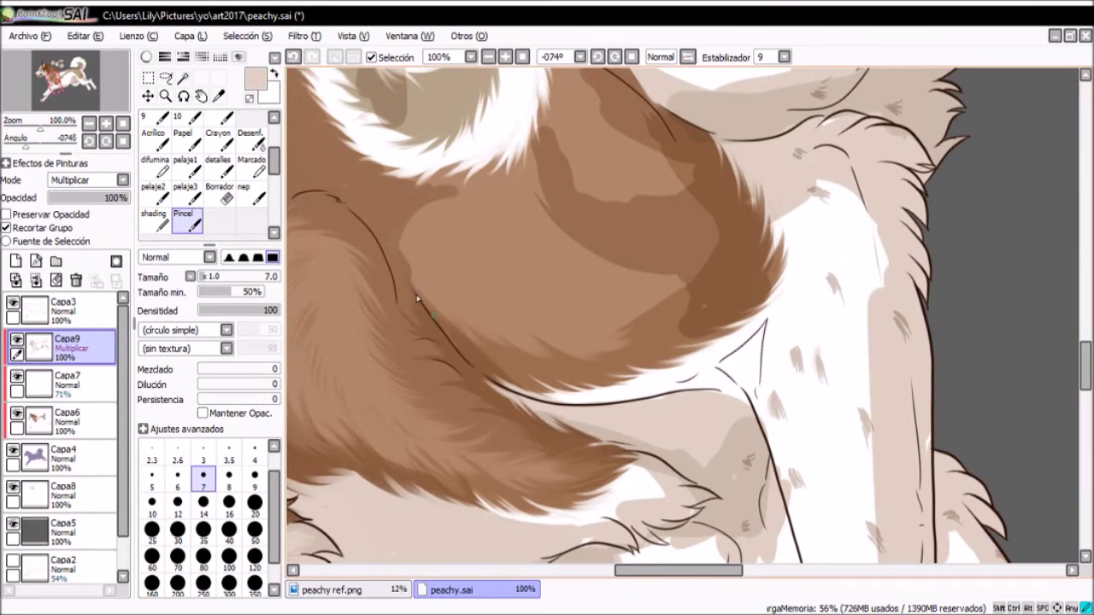
pyautogui.press(']')
pyautogui.moveTo(420, 290); pyautogui.dragTo(586, 333)
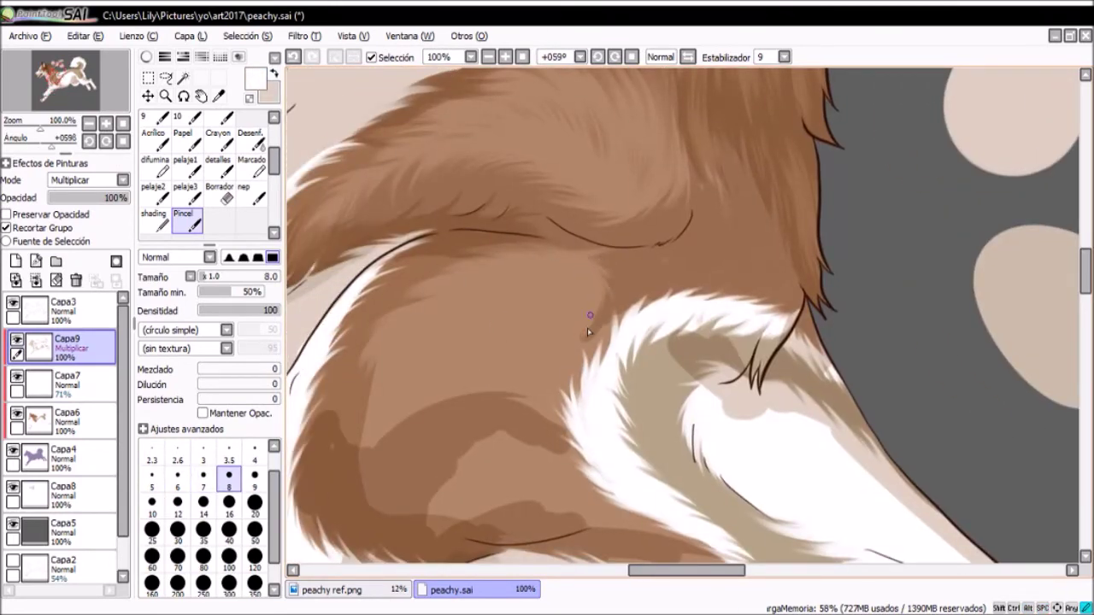
# Soften the shoulder patch's upper and lower front shading, using shading-tone strokes of 9 px and 12 px
pyautogui.press('x')
pyautogui.press('x')
pyautogui.moveTo(621, 243); pyautogui.dragTo(445, 333)
pyautogui.press('x')
pyautogui.press(']')
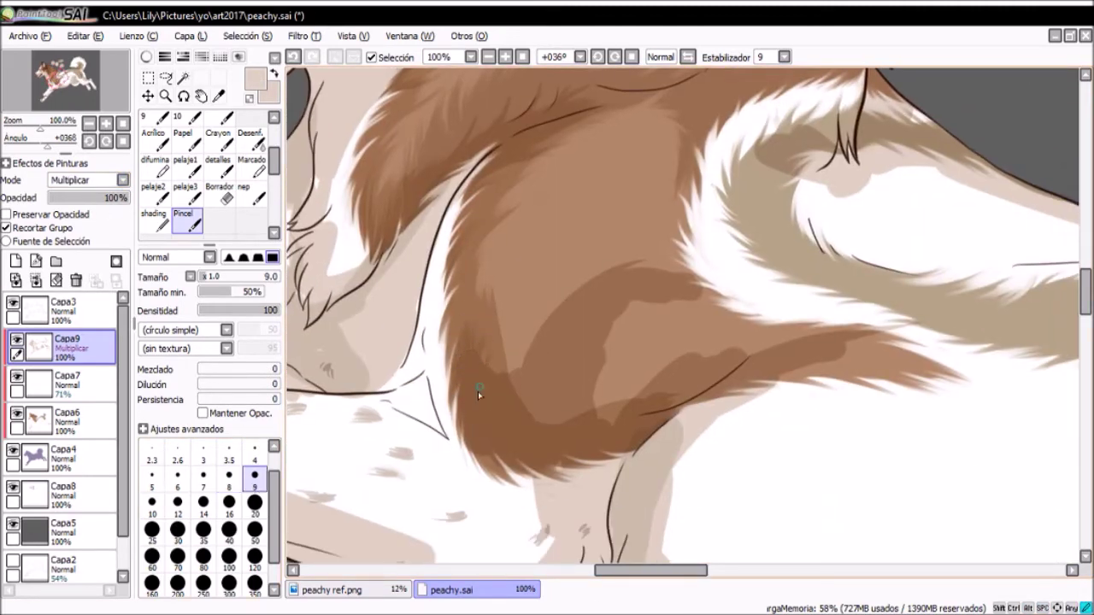
pyautogui.press(']')
pyautogui.press(']')
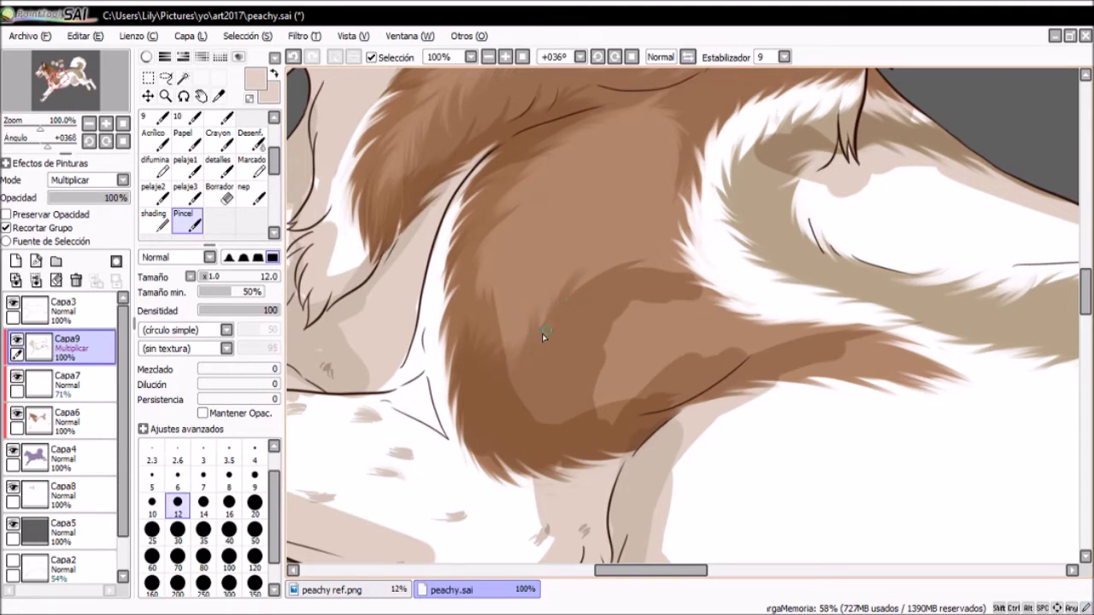
# Break up the curved shadow inside the shoulder patch with 8 px white strokes and 12 px shading strokes
pyautogui.press('[')
pyautogui.press('[')
pyautogui.press('[')
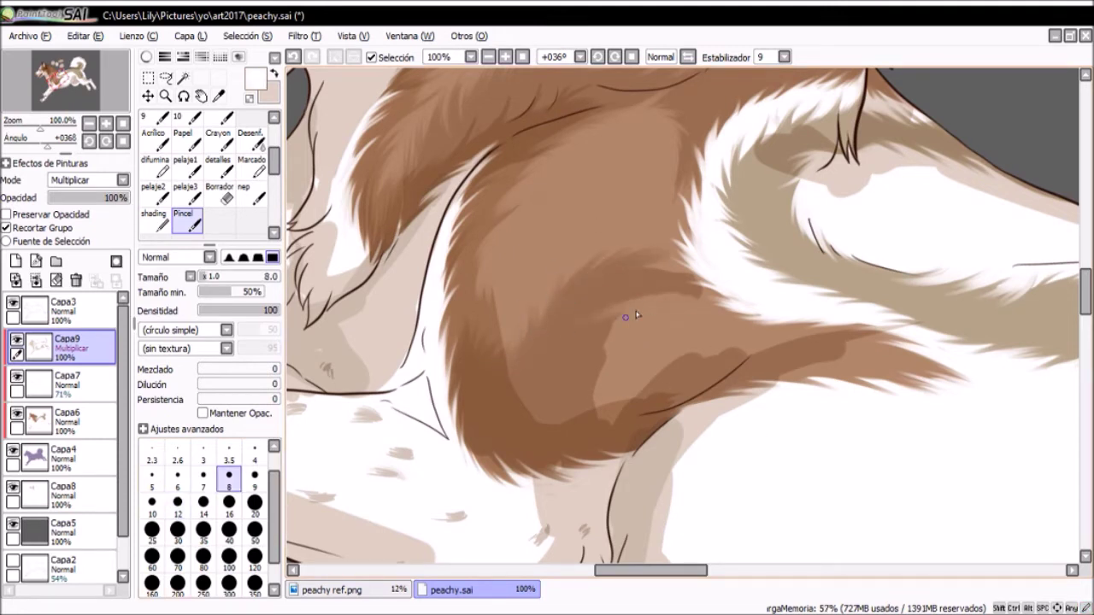
pyautogui.press(']')
pyautogui.press(']')
pyautogui.press(']')
pyautogui.press('x')
# With Capa9 hidden, blend the shoulder patch's base colours on Capa6 using the sampled tan at 8 px, then reactivate and show Capa9
pyautogui.click(17, 339)
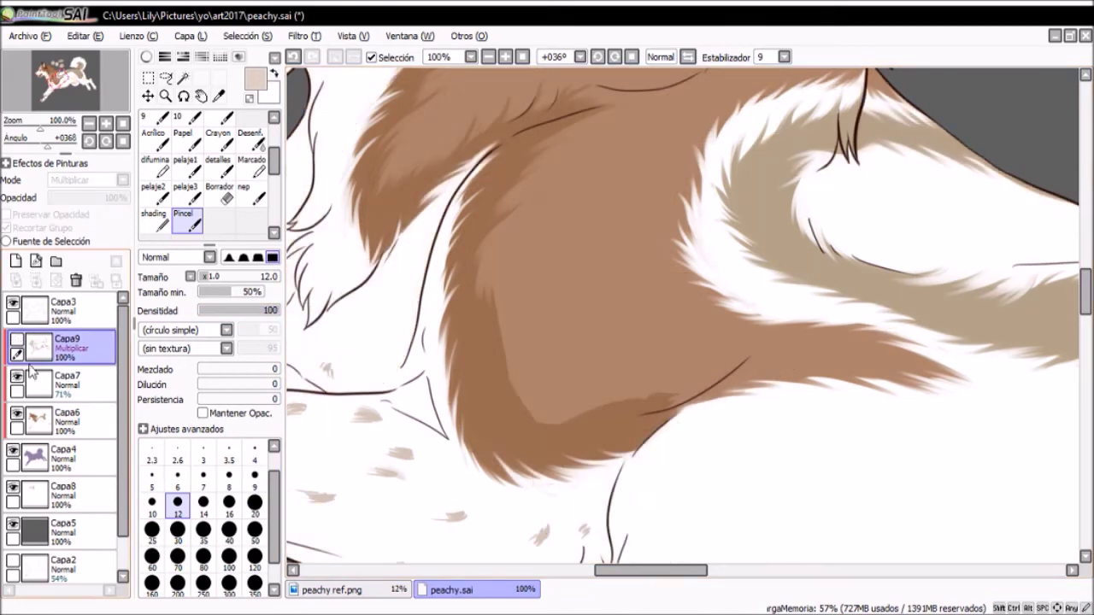
pyautogui.click(69, 418)
pyautogui.keyDown('alt'); pyautogui.click(495, 300); pyautogui.keyUp('alt')
pyautogui.press('[')
pyautogui.press('[')
pyautogui.press('[')
pyautogui.click(68, 346)
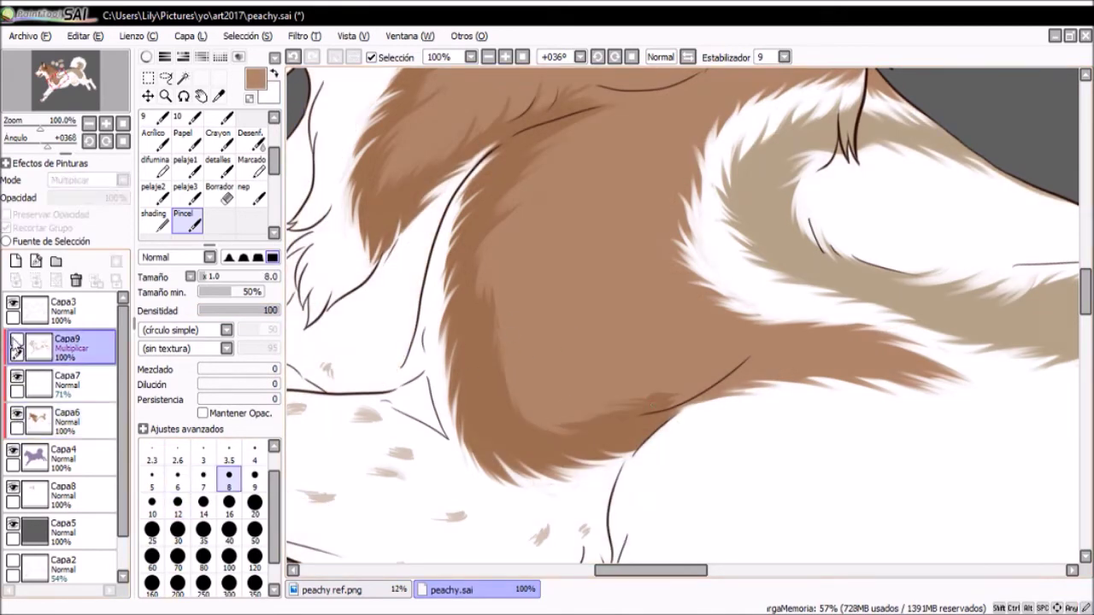
pyautogui.click(17, 340)
# Feather the remaining shadow edges inside the shoulder patch, using 9 px shading strokes and finer white strokes
pyautogui.moveTo(781, 344)
pyautogui.mouseDown()
pyautogui.moveTo(645, 363)
pyautogui.moveTo(675, 353)
pyautogui.moveTo(570, 411)
pyautogui.moveTo(744, 359)
pyautogui.moveTo(667, 302)
pyautogui.mouseUp()
pyautogui.press(']')
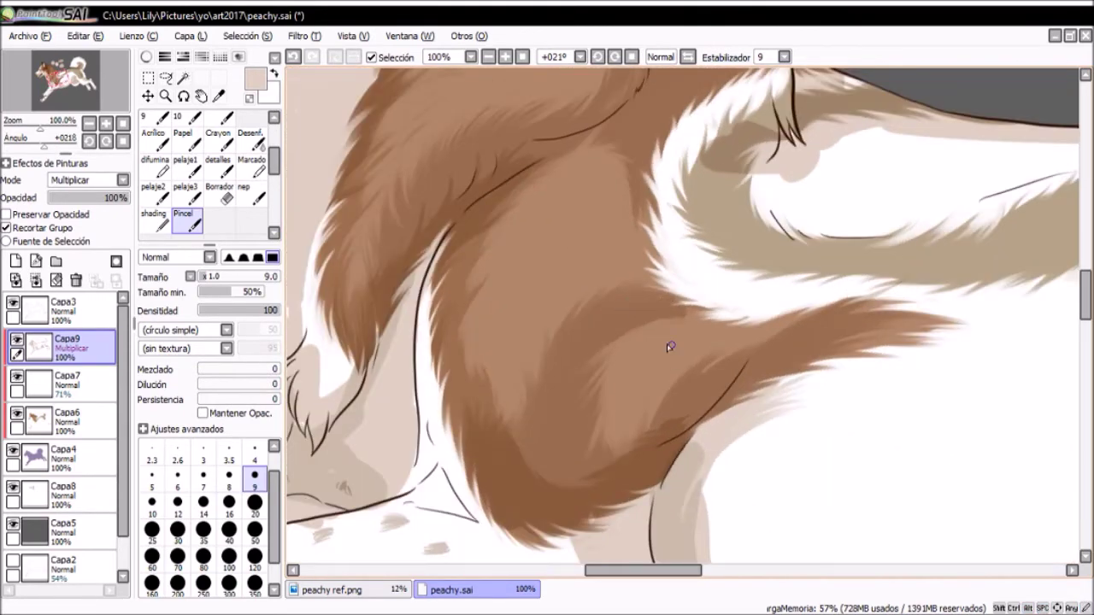
pyautogui.press('x')
pyautogui.press('[')
pyautogui.press('[')
pyautogui.press('[')
pyautogui.press('[')
pyautogui.press('[')
# Build up the darker shadow behind the foreleg with 9 px strokes
pyautogui.press(']')
pyautogui.press(']')
pyautogui.press(']')
pyautogui.press(']')
pyautogui.press(']')
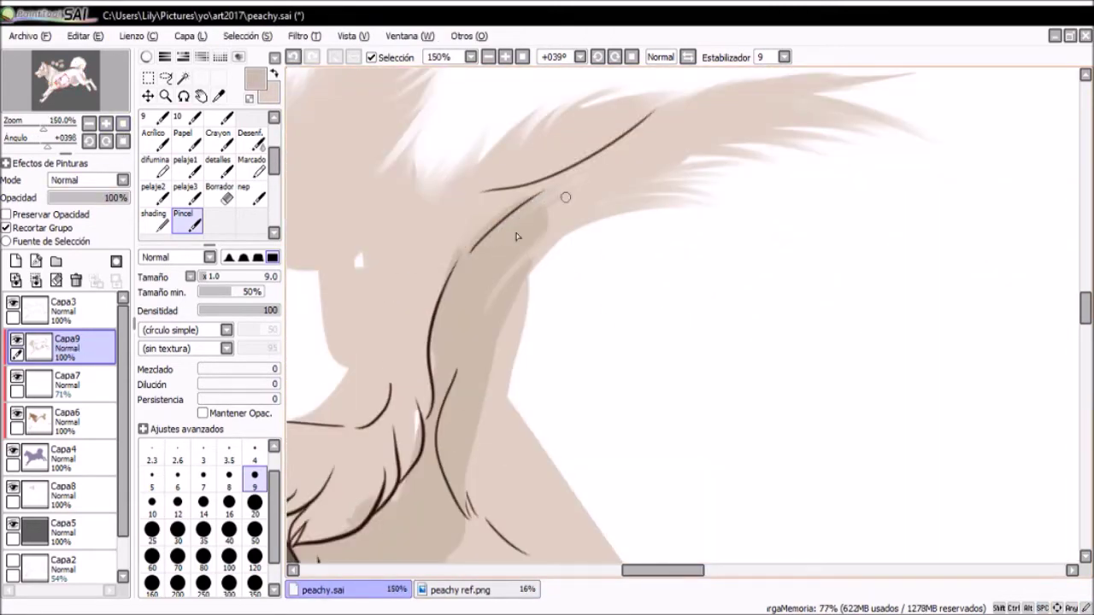
pyautogui.moveTo(516, 237)
pyautogui.mouseDown()
pyautogui.moveTo(507, 207)
pyautogui.moveTo(573, 210)
pyautogui.moveTo(847, 320)
pyautogui.moveTo(664, 278)
pyautogui.moveTo(614, 319)
pyautogui.moveTo(721, 342)
pyautogui.moveTo(599, 329)
pyautogui.moveTo(718, 325)
pyautogui.moveTo(595, 285)
pyautogui.mouseUp()
# Blend the darker shadow behind the foreleg into the lighter shading with finer strokes, ending at 7 px
pyautogui.press('[')
pyautogui.press('[')
pyautogui.press('[')
pyautogui.press('[')
pyautogui.press(']')
pyautogui.press(']')
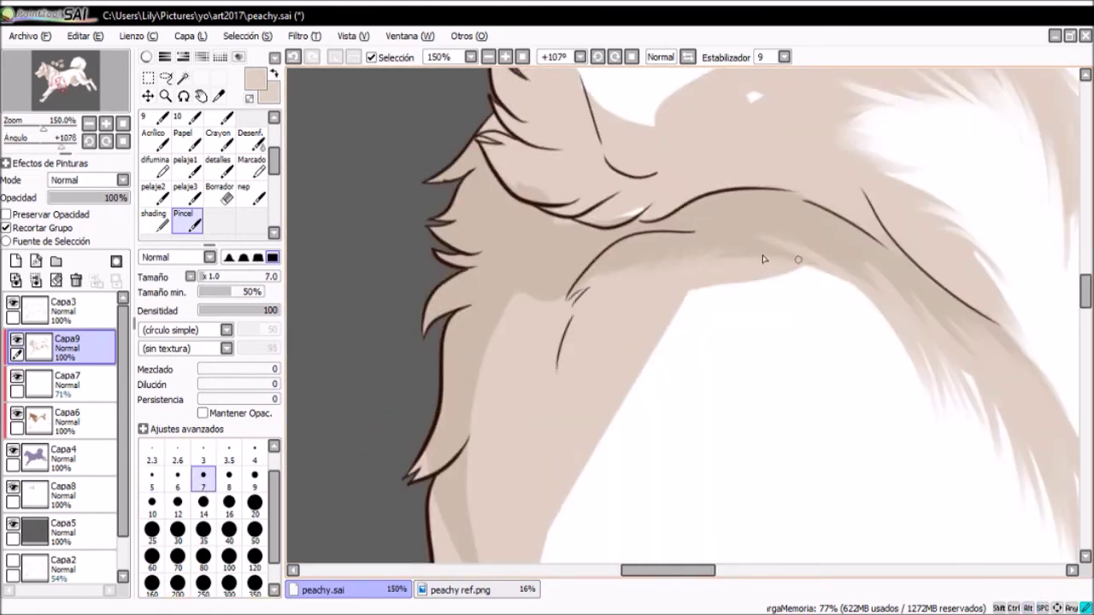
# Blend the belly shading behind the foreleg, starting with 8 px strokes and widening the brush
pyautogui.moveTo(393, 282)
pyautogui.mouseDown()
pyautogui.moveTo(455, 296)
pyautogui.moveTo(598, 256)
pyautogui.mouseUp()
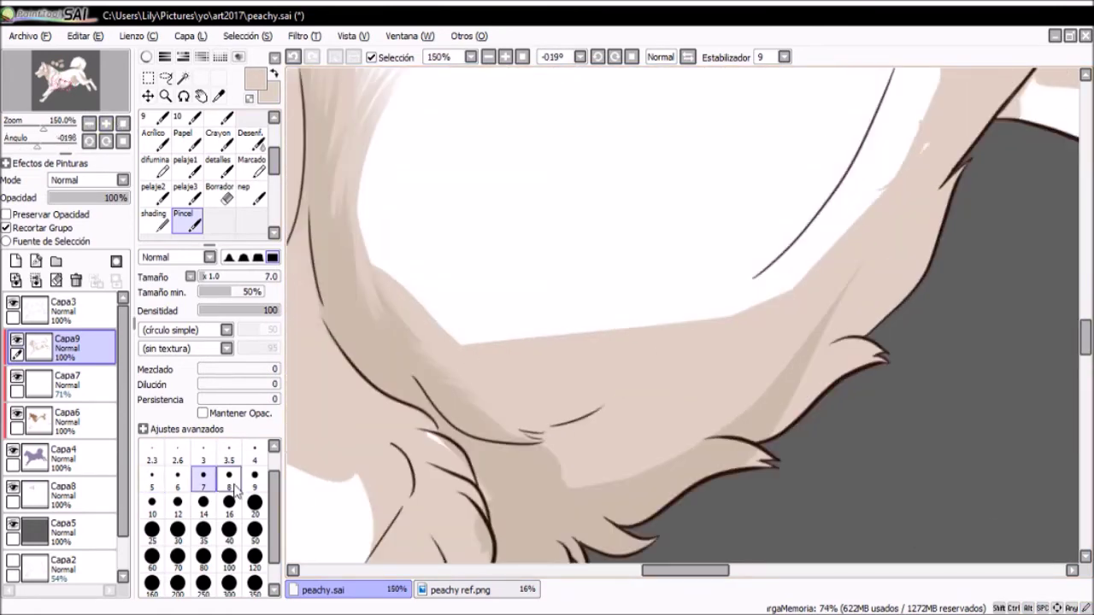
pyautogui.press(']')
pyautogui.scroll(-1, 86, 180)
pyautogui.moveTo(478, 274)
pyautogui.mouseDown()
pyautogui.moveTo(575, 311)
pyautogui.moveTo(396, 330)
pyautogui.moveTo(594, 355)
pyautogui.mouseUp()
pyautogui.press(']')
pyautogui.press(']')
pyautogui.press(']')
pyautogui.press(']')
pyautogui.press(']')
pyautogui.press(']')
# Feather the upper edge of the belly shading into the white fur with narrow strokes, reducing the brush to 6 px
pyautogui.press('[')
pyautogui.press('[')
pyautogui.press('[')
pyautogui.press('[')
pyautogui.press('[')
pyautogui.press('[')
pyautogui.press('[')
pyautogui.scroll(1, 593, 355)
pyautogui.moveTo(440, 293)
pyautogui.mouseDown()
pyautogui.moveTo(547, 257)
pyautogui.moveTo(617, 180)
pyautogui.moveTo(542, 286)
pyautogui.moveTo(513, 291)
pyautogui.moveTo(678, 341)
pyautogui.moveTo(579, 298)
pyautogui.mouseUp()
pyautogui.click(229, 475)
pyautogui.click(178, 475)
pyautogui.moveTo(654, 274)
pyautogui.mouseDown()
pyautogui.moveTo(732, 456)
pyautogui.moveTo(667, 459)
pyautogui.moveTo(672, 411)
pyautogui.mouseUp()
# Soften the darker shadow along the lower belly with 16 px strokes
pyautogui.press(']')
pyautogui.press(']')
pyautogui.press(']')
pyautogui.press(']')
pyautogui.press(']')
pyautogui.press(']')
pyautogui.press(']')
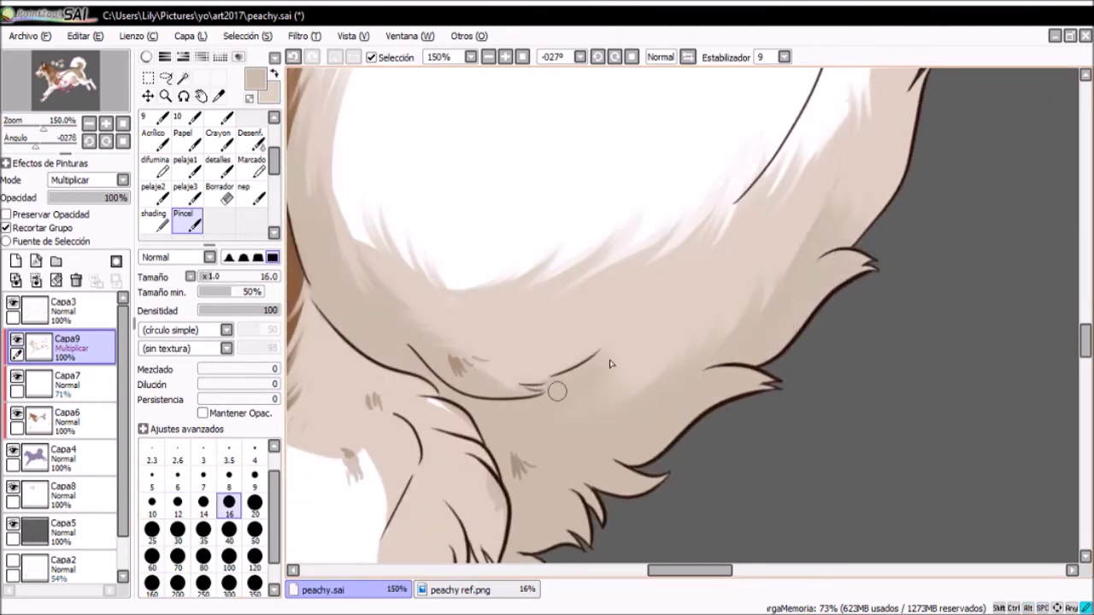
pyautogui.moveTo(574, 359); pyautogui.dragTo(494, 386)
# Add fine 6 px fur strokes to the darker shading along the lower belly edge
pyautogui.press('[')
pyautogui.press('[')
pyautogui.press('[')
pyautogui.press('[')
pyautogui.press('[')
pyautogui.press('[')
pyautogui.press('[')
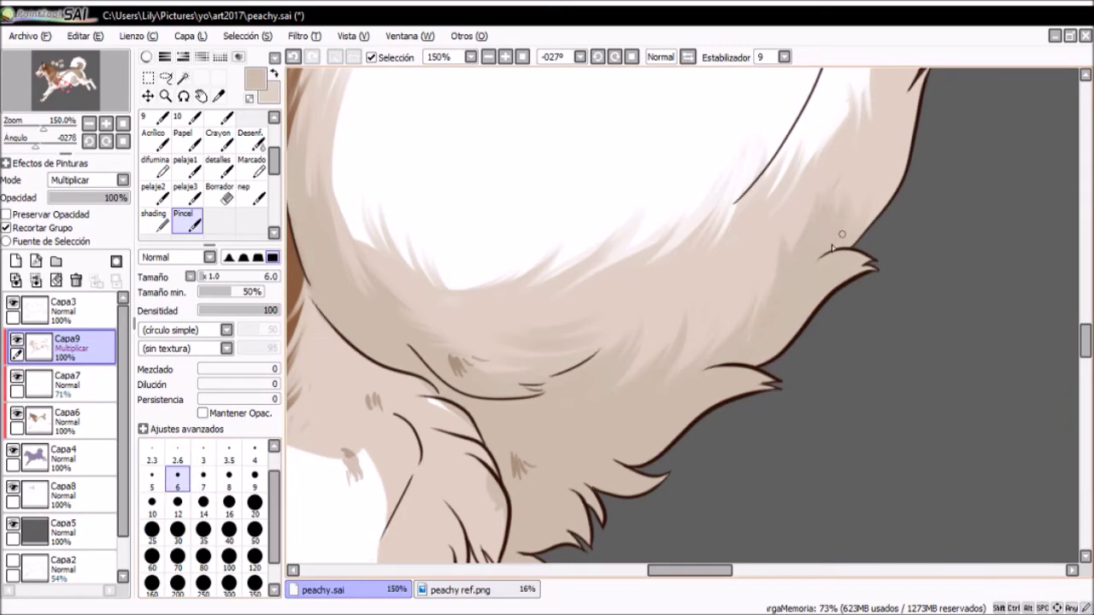
# Rough out the fur edge of the flank shadow in front of the thigh with wider strokes
pyautogui.scroll(-4, 863, 158)
pyautogui.scroll(3, 769, 274)
pyautogui.press(']')
pyautogui.press(']')
pyautogui.press(']')
pyautogui.press(']')
pyautogui.press(']')
pyautogui.press(']')
pyautogui.press(']')
pyautogui.moveTo(663, 182); pyautogui.dragTo(602, 164)
pyautogui.moveTo(611, 313)
pyautogui.mouseDown()
pyautogui.moveTo(601, 340)
pyautogui.moveTo(590, 311)
pyautogui.moveTo(564, 293)
pyautogui.moveTo(578, 270)
pyautogui.mouseUp()
# Feather the flank shadow's edge in front of the thigh with white strokes, using 7 px and 9 px brush sizes
pyautogui.press('[')
pyautogui.press('[')
pyautogui.press('[')
pyautogui.press('[')
pyautogui.press('[')
pyautogui.press('[')
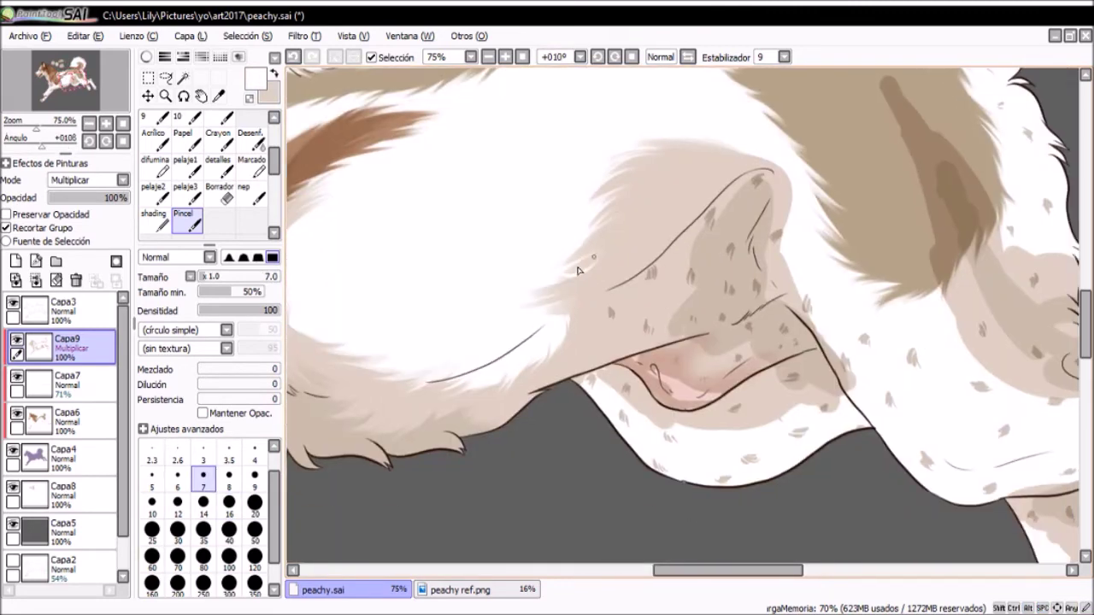
pyautogui.scroll(2, 545, 304)
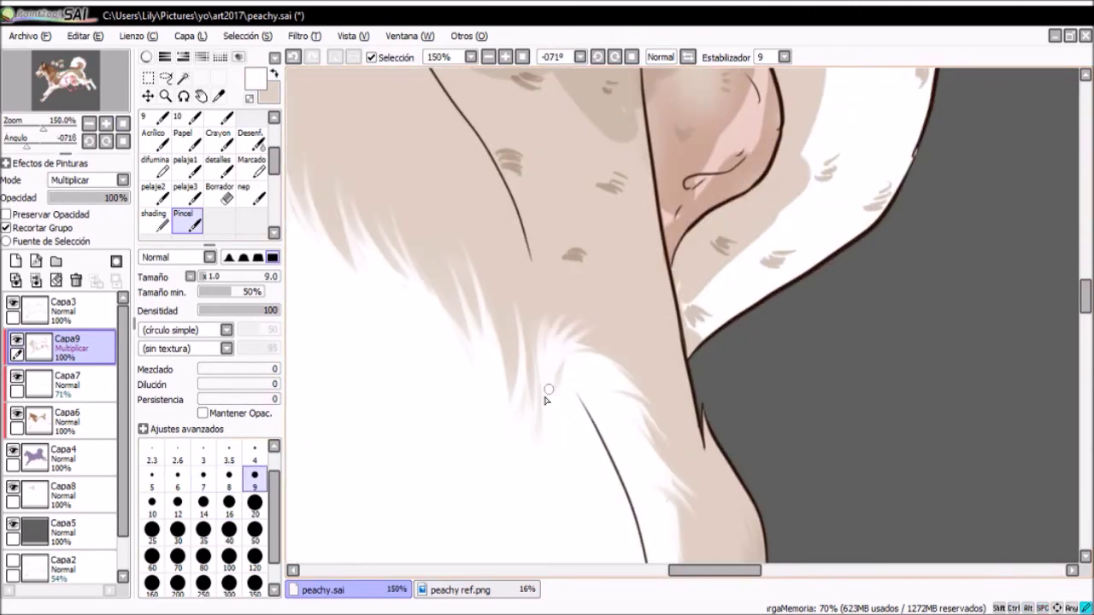
pyautogui.moveTo(544, 398); pyautogui.dragTo(581, 407)
# Sample the shading tone and add wider fur strokes along the flank and upper thigh
pyautogui.press(']')
pyautogui.press(']')
pyautogui.keyDown('alt'); pyautogui.click(581, 408); pyautogui.keyUp('alt')
pyautogui.moveTo(566, 247)
pyautogui.mouseDown()
pyautogui.moveTo(547, 308)
pyautogui.moveTo(426, 264)
pyautogui.mouseUp()
pyautogui.scroll(-3, 547, 308)
pyautogui.scroll(2, 507, 326)
pyautogui.press(']')
pyautogui.moveTo(494, 293)
pyautogui.mouseDown()
pyautogui.moveTo(610, 273)
pyautogui.moveTo(515, 371)
pyautogui.moveTo(605, 415)
pyautogui.moveTo(667, 308)
pyautogui.moveTo(655, 362)
pyautogui.moveTo(842, 442)
pyautogui.moveTo(812, 427)
pyautogui.mouseUp()
# Darken the inner thigh shading with a 50 px brush and refine its fur edge at 12 px
pyautogui.click(255, 530)
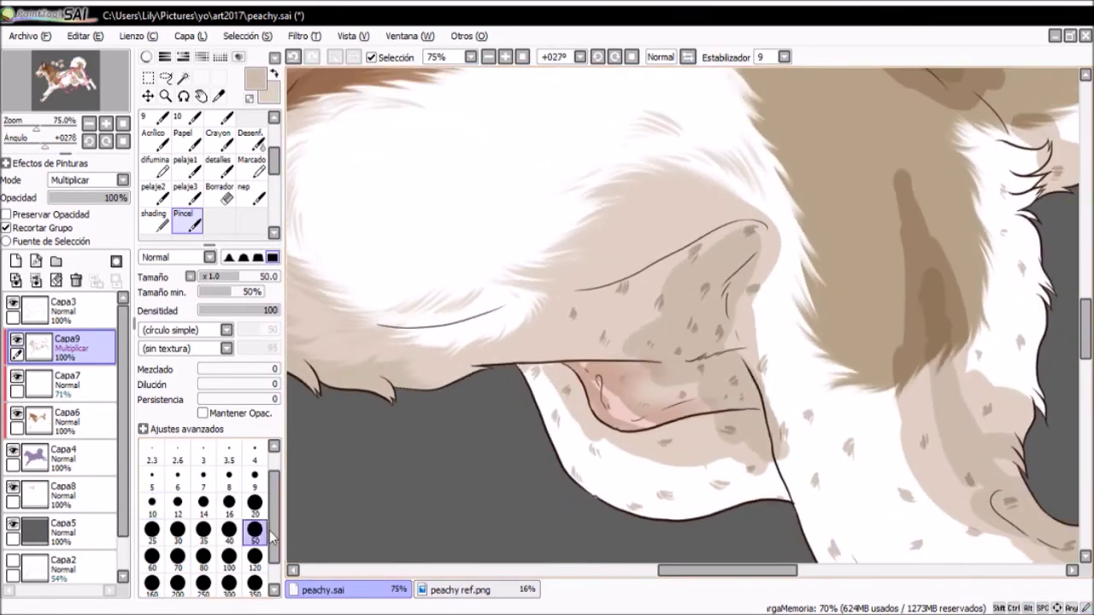
pyautogui.moveTo(616, 342); pyautogui.dragTo(692, 256)
pyautogui.click(178, 504)
pyautogui.moveTo(641, 316); pyautogui.dragTo(577, 315)
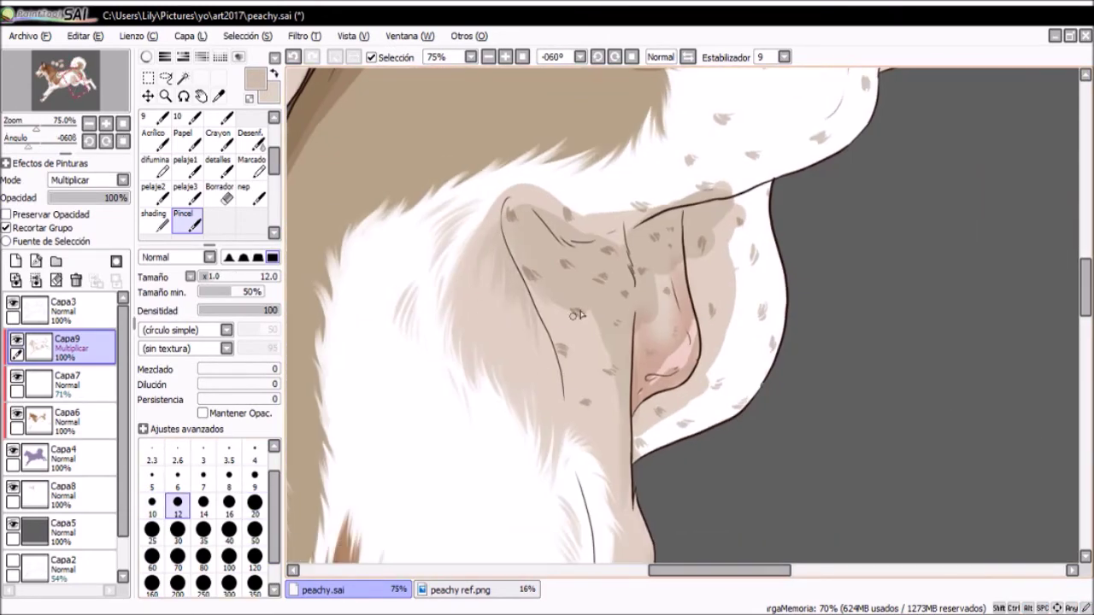
pyautogui.moveTo(480, 255); pyautogui.dragTo(481, 266)
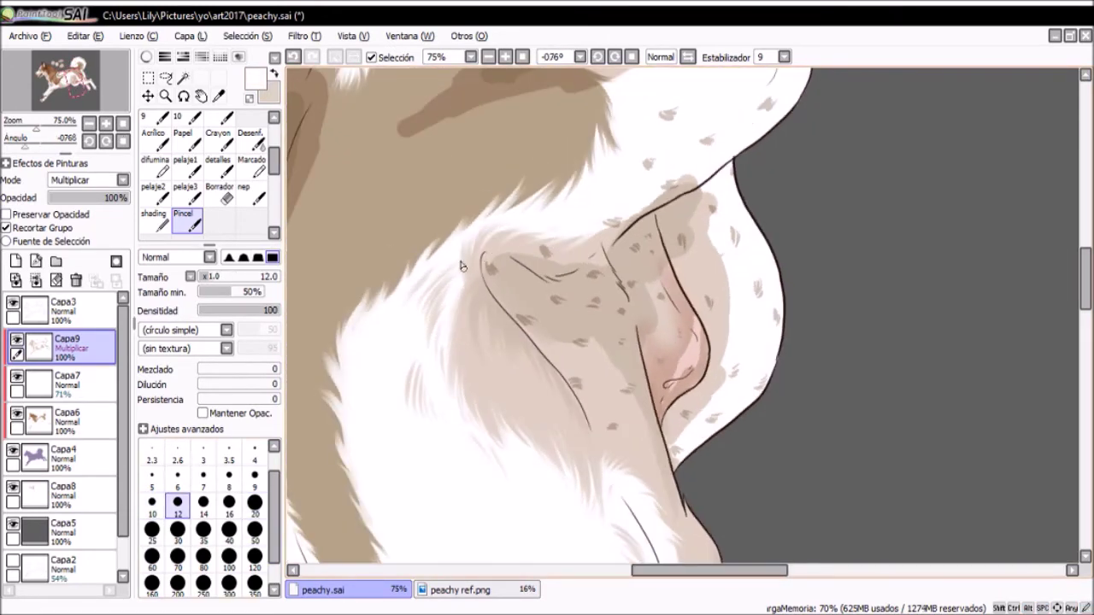
# Add fur strokes around the top of the thigh fold and soften the flank shadow with the 35 px blur brush
pyautogui.hscroll(2, 461, 265)
pyautogui.keyDown('alt'); pyautogui.click(493, 243); pyautogui.keyUp('alt')
pyautogui.hscroll(2, 599, 163)
pyautogui.moveTo(507, 309); pyautogui.dragTo(500, 269)
pyautogui.press('b')
pyautogui.moveTo(436, 220); pyautogui.dragTo(478, 261)
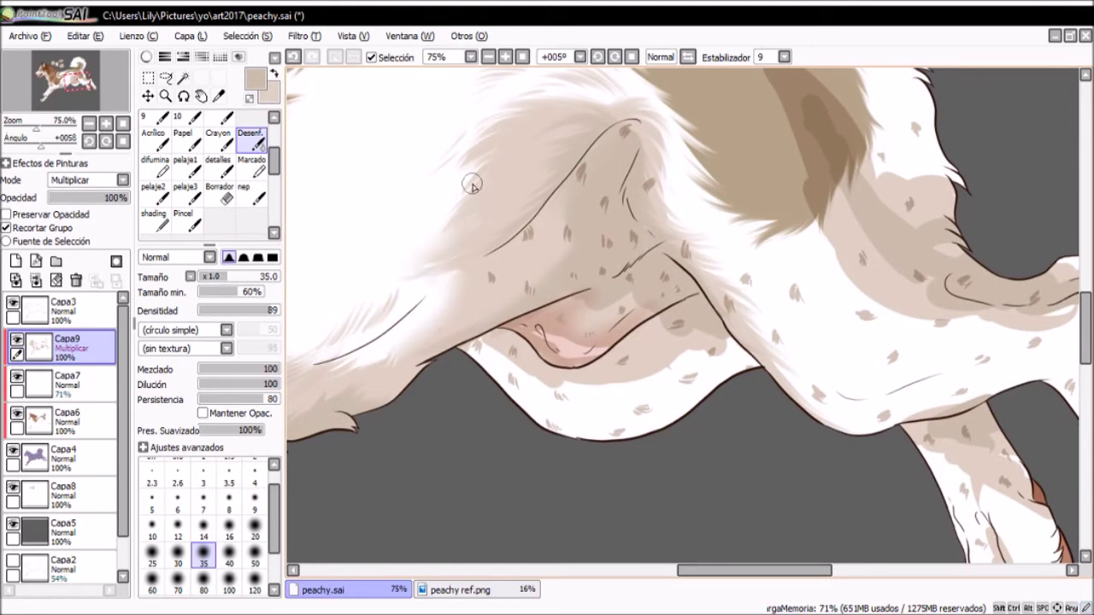
# Clean up the flank shadow with 20 px white strokes and blend the groin shading with the 20 px blur brush
pyautogui.press('n')
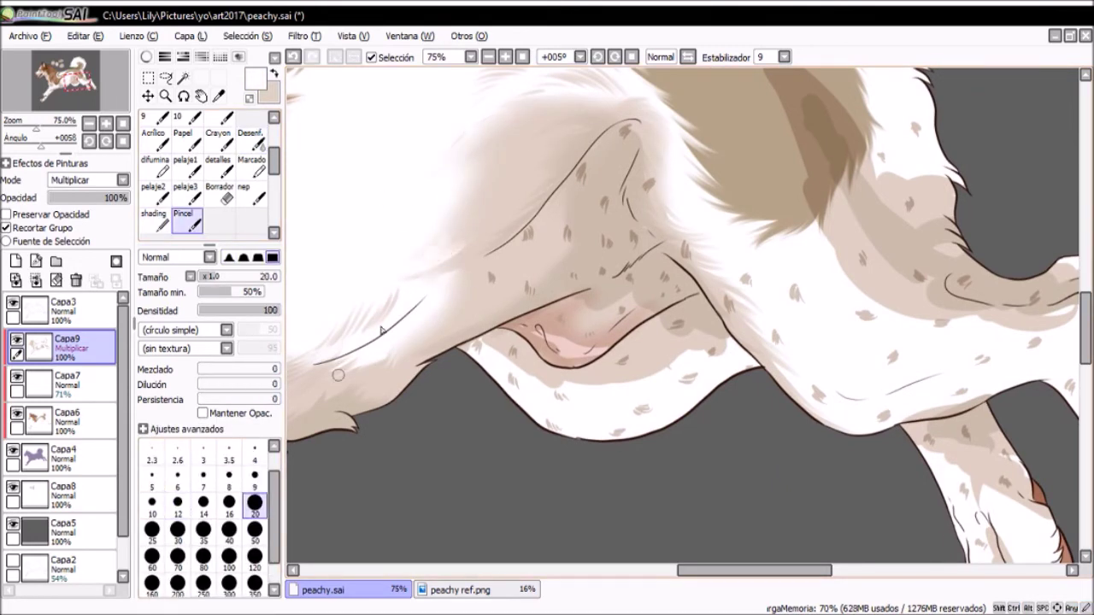
pyautogui.moveTo(483, 285)
pyautogui.mouseDown()
pyautogui.moveTo(513, 257)
pyautogui.moveTo(547, 324)
pyautogui.moveTo(529, 282)
pyautogui.moveTo(265, 188)
pyautogui.mouseUp()
pyautogui.press('b')
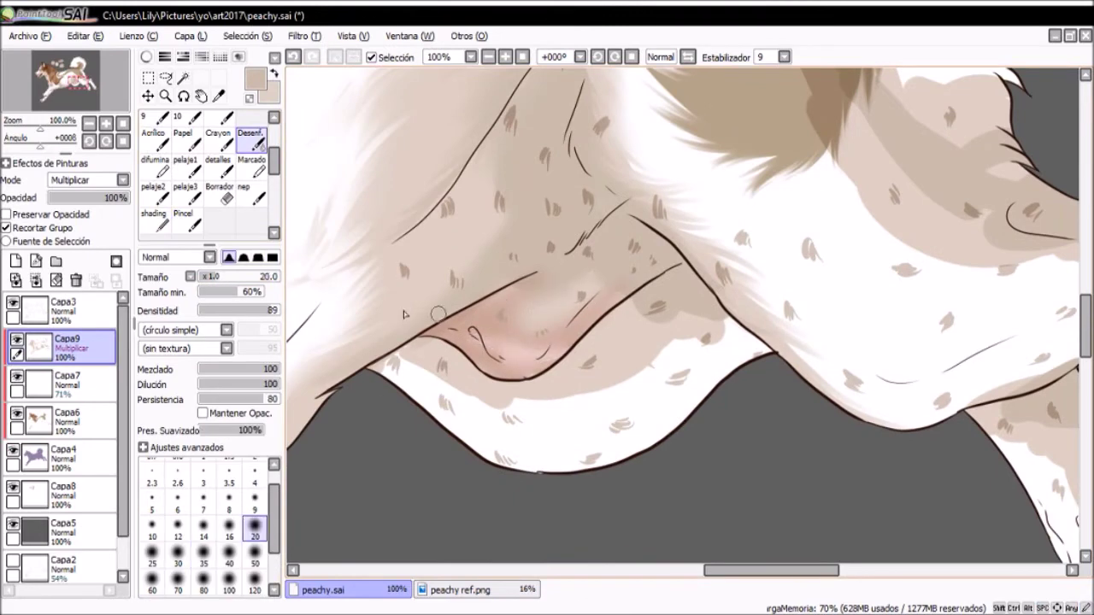
# Rework the shading around the groin and far thigh, alternating shadow and white strokes to soften its edges
pyautogui.press('n')
pyautogui.moveTo(623, 291); pyautogui.dragTo(632, 223)
pyautogui.press(']')
pyautogui.press(']')
pyautogui.moveTo(579, 339)
pyautogui.mouseDown()
pyautogui.moveTo(555, 282)
pyautogui.moveTo(522, 282)
pyautogui.mouseUp()
pyautogui.press('x')
pyautogui.moveTo(534, 389)
pyautogui.mouseDown()
pyautogui.moveTo(669, 333)
pyautogui.moveTo(596, 323)
pyautogui.mouseUp()
pyautogui.press('x')
pyautogui.moveTo(626, 237); pyautogui.dragTo(659, 361)
# Feather shading into the white band curving behind the shoulder with 7 px fur strokes
pyautogui.click(101, 127)
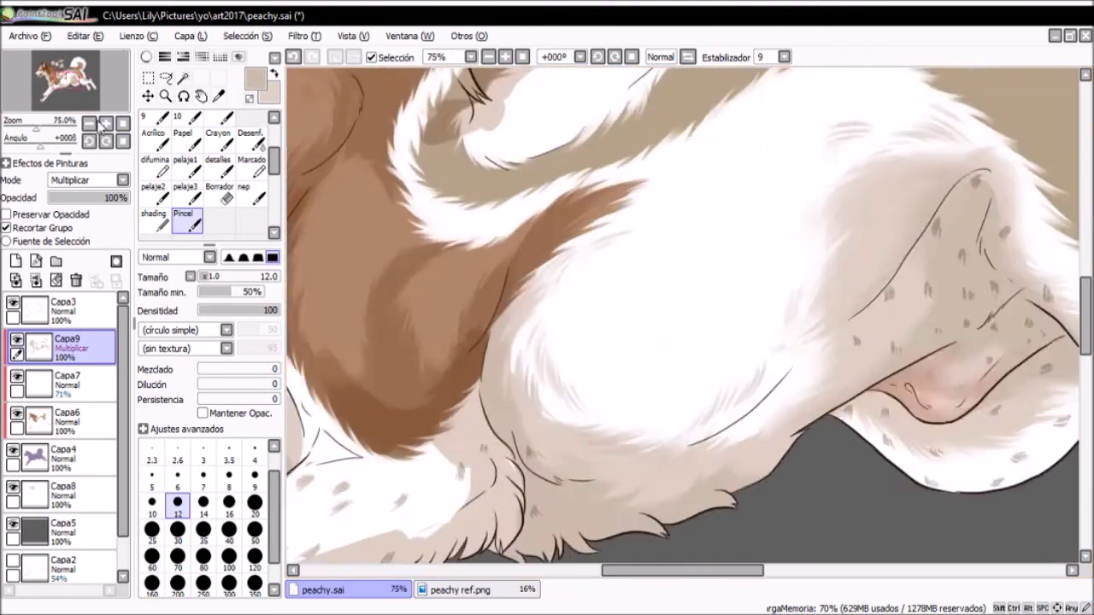
pyautogui.moveTo(504, 128); pyautogui.dragTo(513, 378)
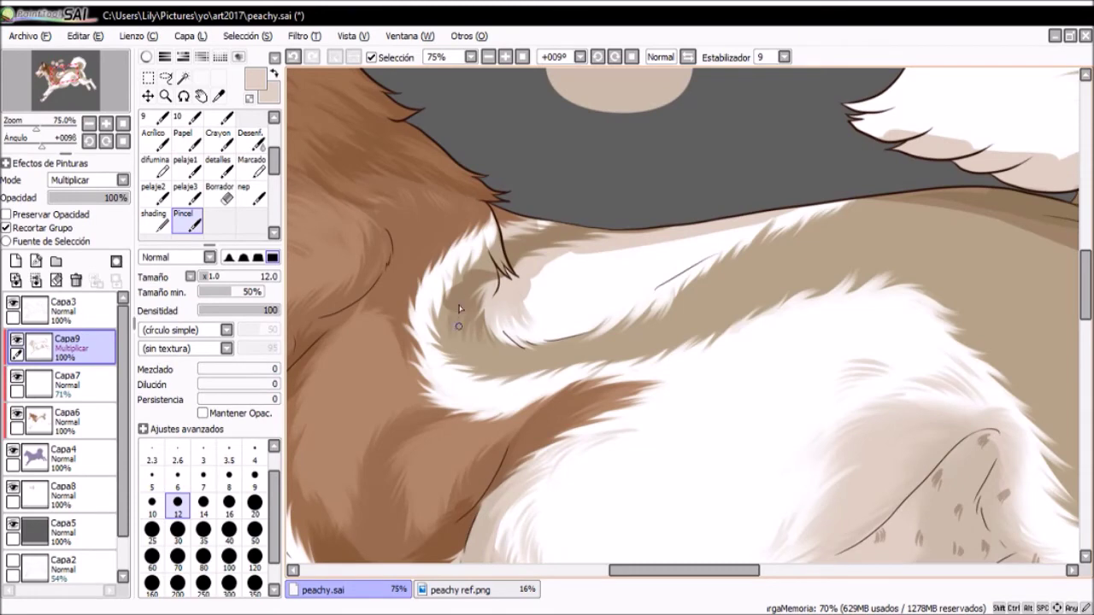
pyautogui.press('[')
pyautogui.press('[')
pyautogui.press('[')
pyautogui.press('[')
pyautogui.scroll(3, 453, 252)
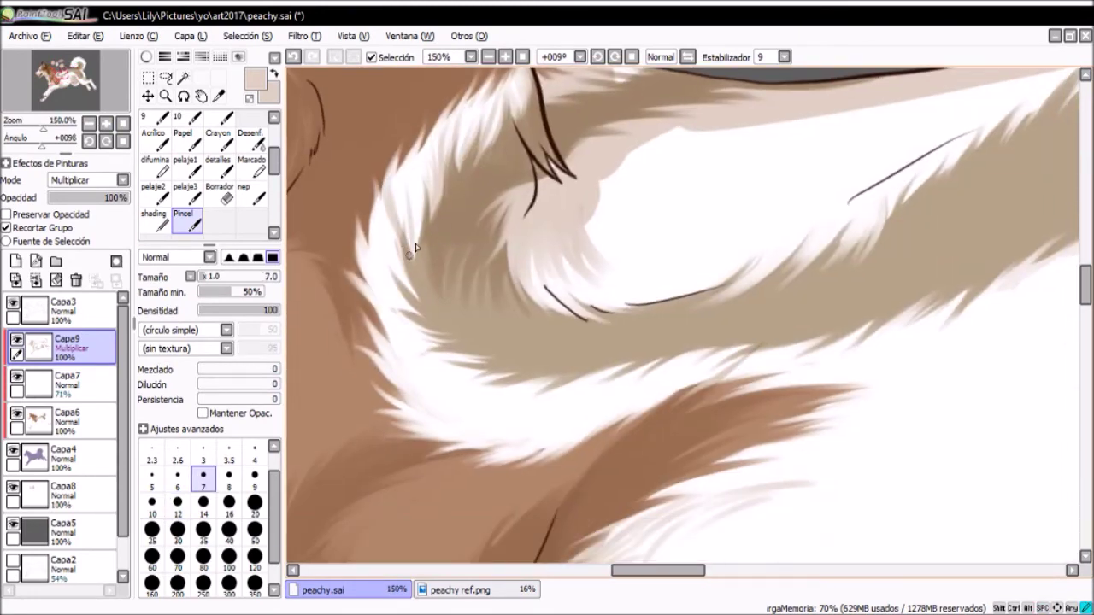
pyautogui.moveTo(412, 249); pyautogui.dragTo(598, 342)
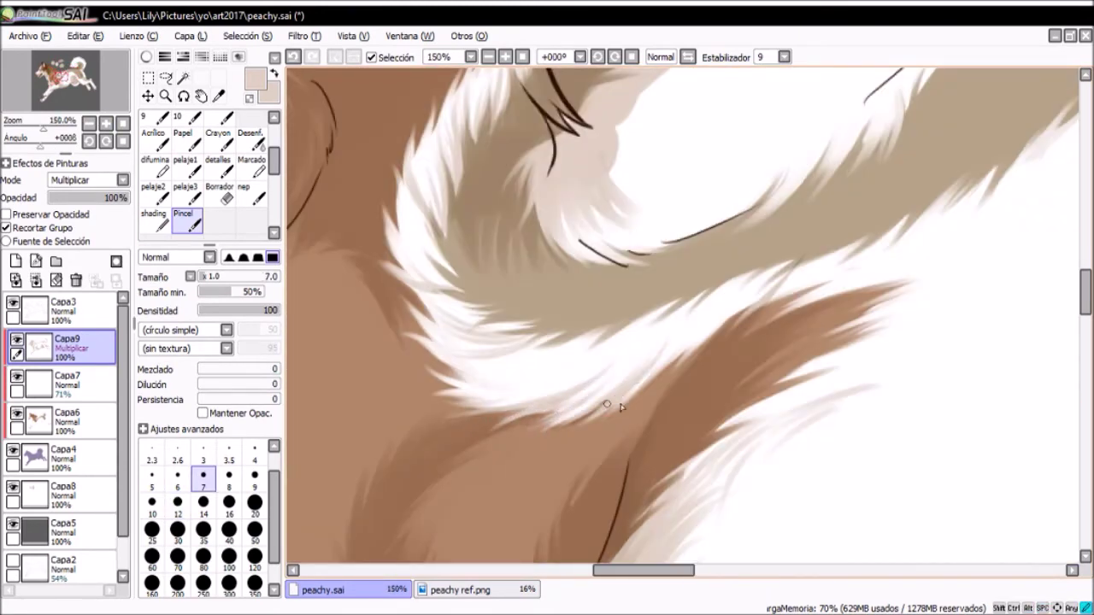
pyautogui.moveTo(752, 226)
pyautogui.mouseDown()
pyautogui.moveTo(611, 354)
pyautogui.moveTo(598, 286)
pyautogui.moveTo(646, 390)
pyautogui.mouseUp()
# Add 8 to 10 px fur strokes along the tan band and the white patch on the back
pyautogui.press(']')
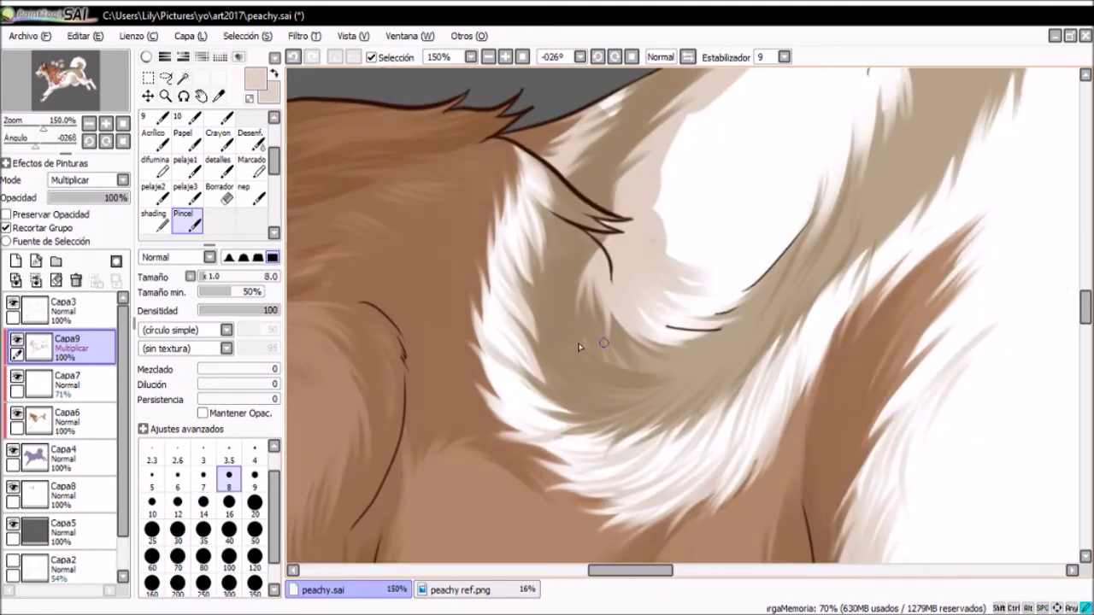
pyautogui.press(']')
pyautogui.press('Home')
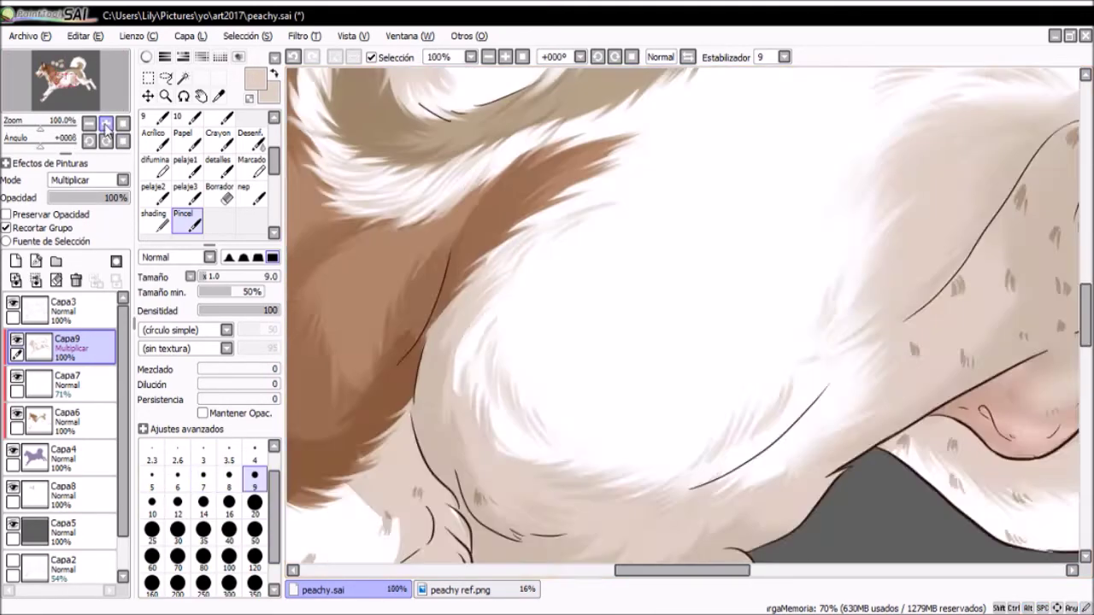
pyautogui.hotkey('ctrl', '0')
pyautogui.press('[')
pyautogui.press('[')
pyautogui.press('[')
pyautogui.press('[')
pyautogui.press(']')
pyautogui.press(']')
pyautogui.press(']')
pyautogui.press(']')
pyautogui.moveTo(549, 237)
pyautogui.mouseDown()
pyautogui.moveTo(505, 262)
pyautogui.moveTo(522, 307)
pyautogui.mouseUp()
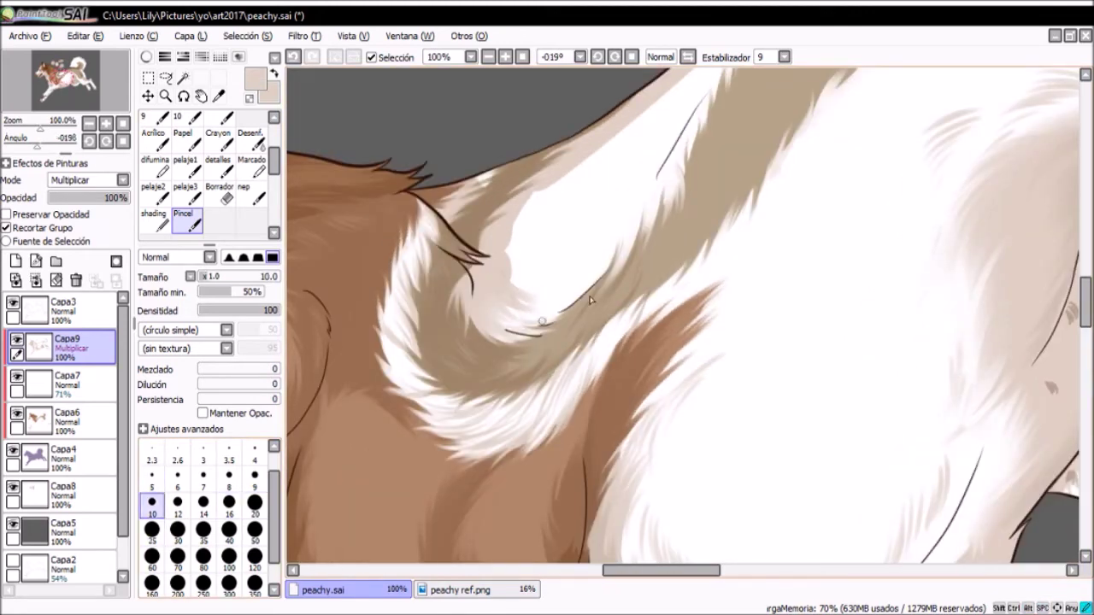
pyautogui.moveTo(659, 165)
pyautogui.mouseDown()
pyautogui.moveTo(336, 436)
pyautogui.moveTo(633, 133)
pyautogui.mouseUp()
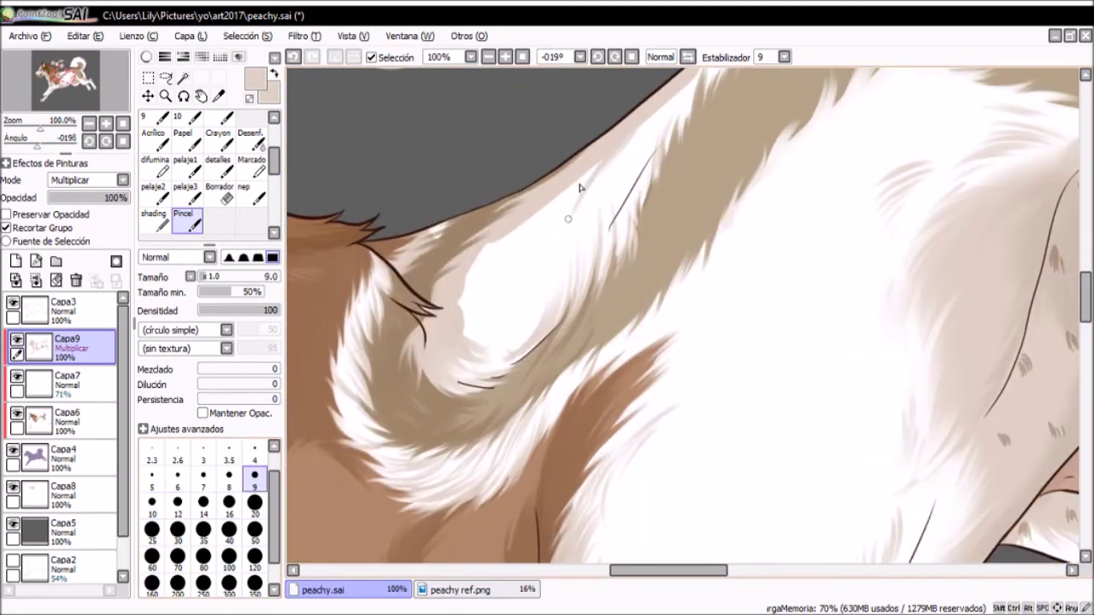
# Sample the shading colours and feather the shadow around the back's white patch with 6 px strokes
pyautogui.keyDown('alt'); pyautogui.click(446, 306); pyautogui.keyUp('alt')
pyautogui.press('[')
pyautogui.press('[')
pyautogui.press('[')
pyautogui.scroll(2, 554, 320)
pyautogui.keyDown('alt'); pyautogui.click(651, 156); pyautogui.keyUp('alt')
pyautogui.keyDown('alt'); pyautogui.click(639, 168); pyautogui.keyUp('alt')
pyautogui.moveTo(639, 168); pyautogui.dragTo(513, 257)
# Build up darker fur shading on the chest below the neck with 6 px and 7 px strokes
pyautogui.press('Home')
pyautogui.scroll(-3, 513, 256)
pyautogui.scroll(3, 508, 227)
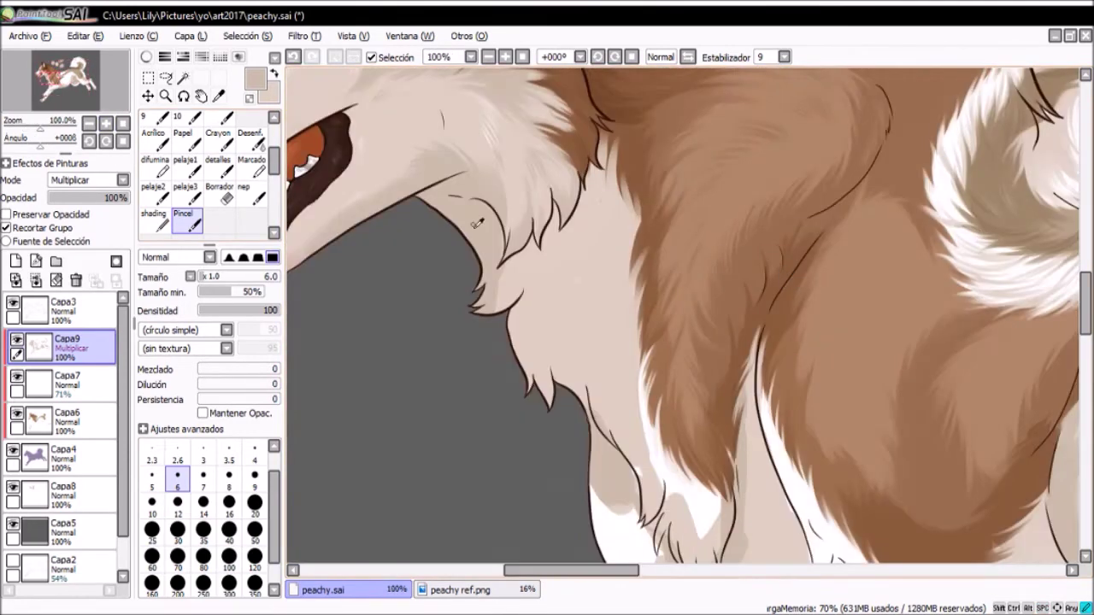
pyautogui.moveTo(578, 325); pyautogui.dragTo(536, 257)
pyautogui.click(202, 475)
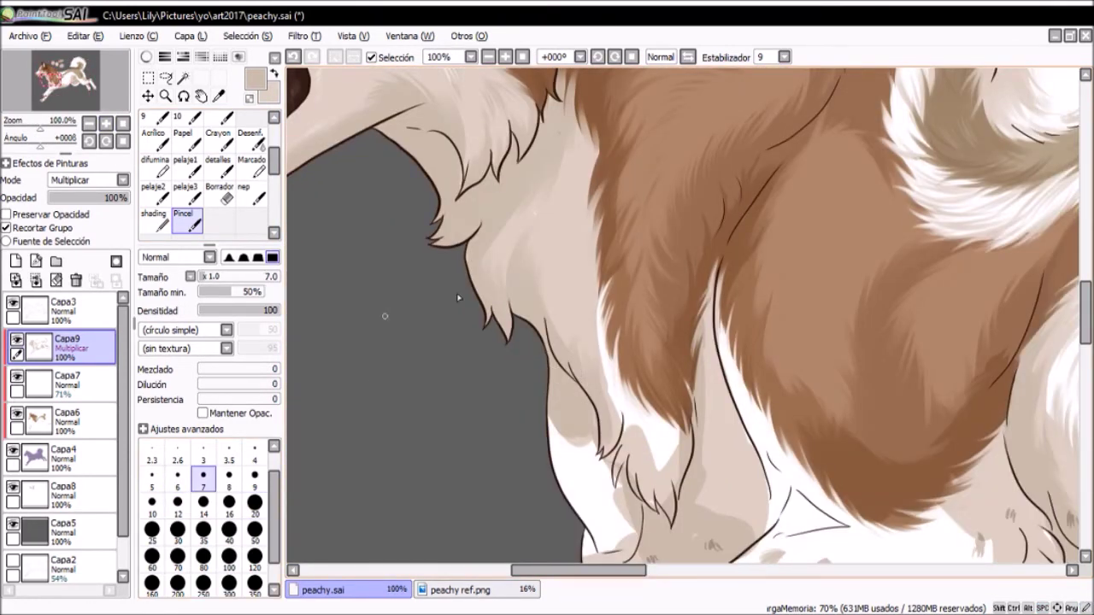
# Feather the chest and upper foreleg shading down to the elbow tuft with 7 px fur strokes
pyautogui.scroll(1, 524, 183)
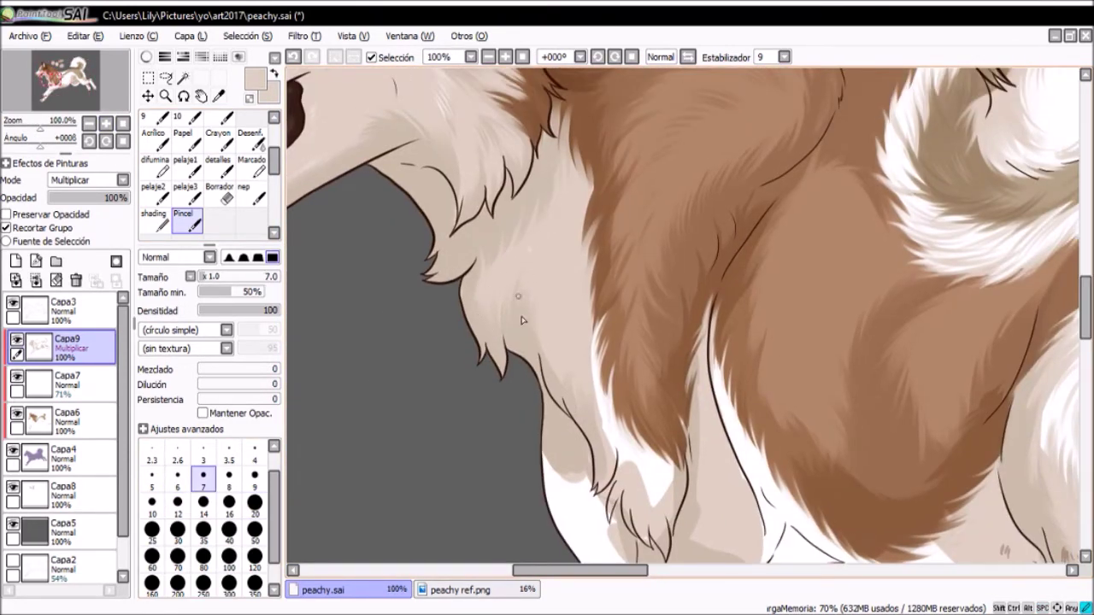
pyautogui.scroll(-2, 525, 282)
pyautogui.scroll(-3, 533, 211)
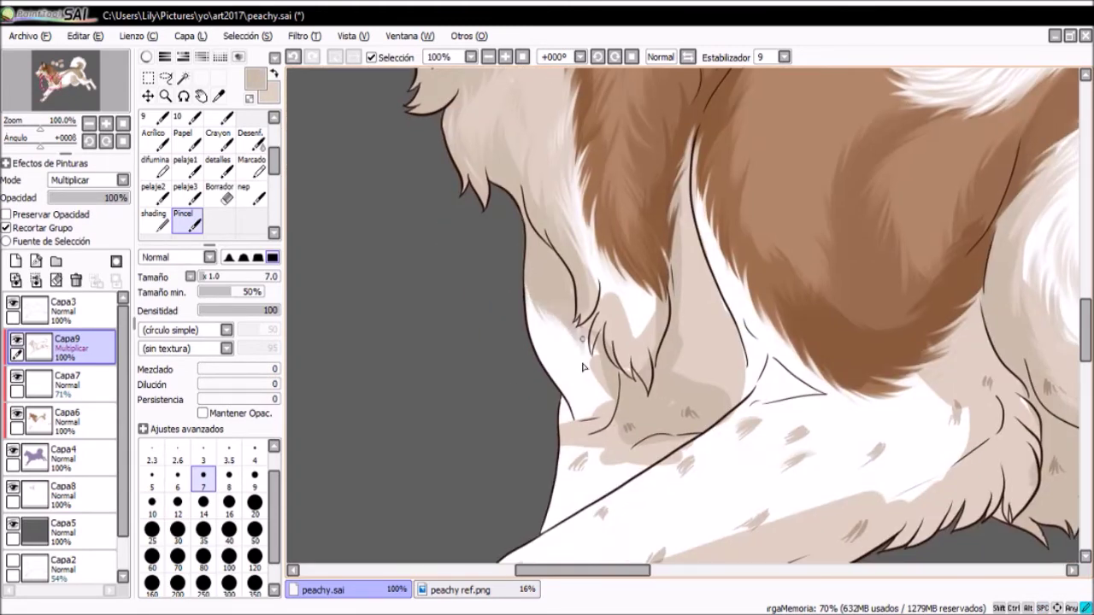
pyautogui.moveTo(560, 308); pyautogui.dragTo(530, 312)
pyautogui.scroll(2, 534, 269)
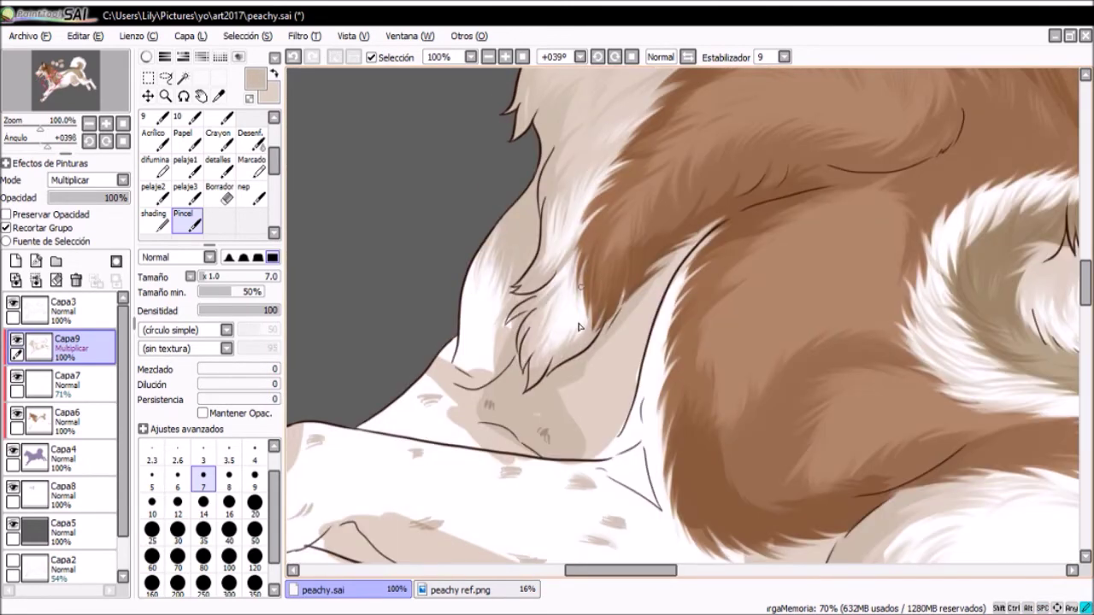
# Shade the recess between the forelegs behind the fur tuft with 9 px strokes and soften it with the blur brush
pyautogui.press('Home')
pyautogui.scroll(3, 433, 294)
pyautogui.scroll(-3, 422, 237)
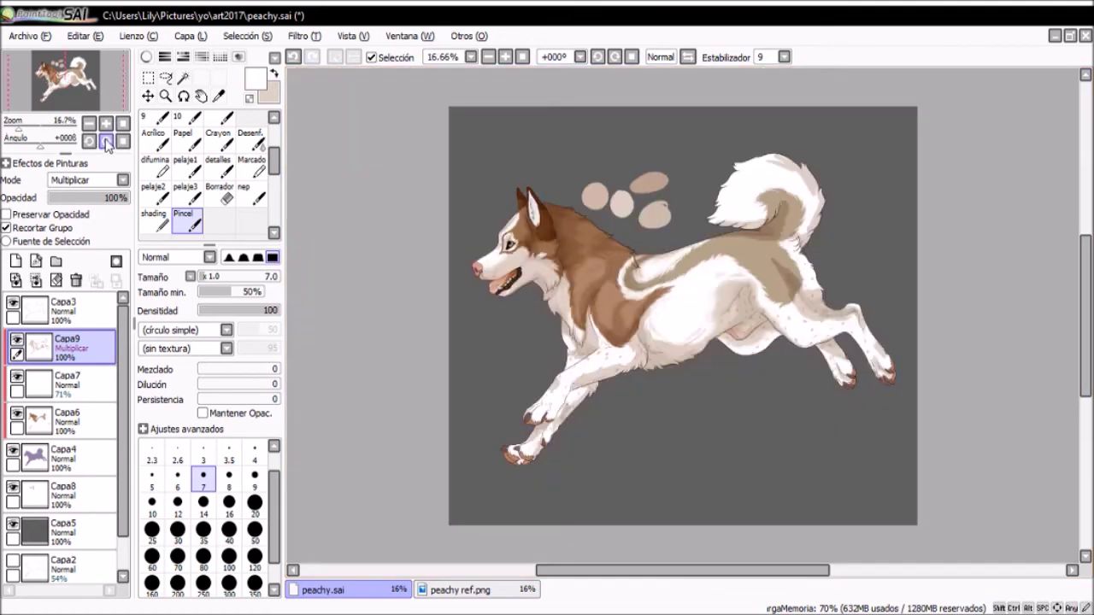
pyautogui.scroll(5, 422, 236)
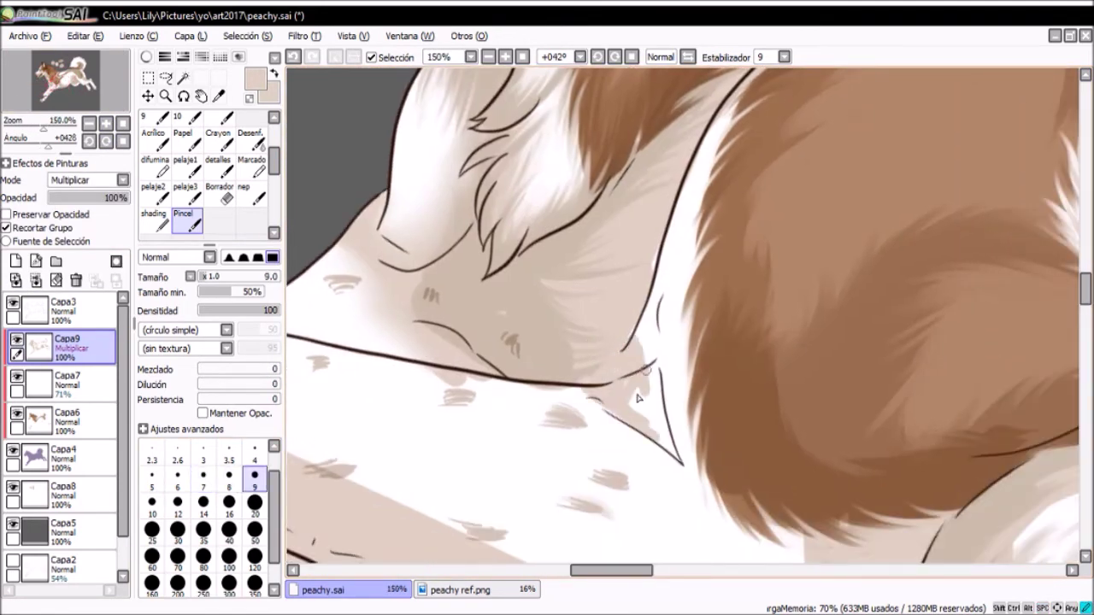
pyautogui.click(250, 139)
pyautogui.press('Home')
pyautogui.scroll(3, 691, 378)
pyautogui.scroll(2, 515, 282)
pyautogui.press('b')
pyautogui.press(']')
# Feather the shadow along the near foreleg's underside into the white fur with 9 px and 8 px strokes
pyautogui.press('x')
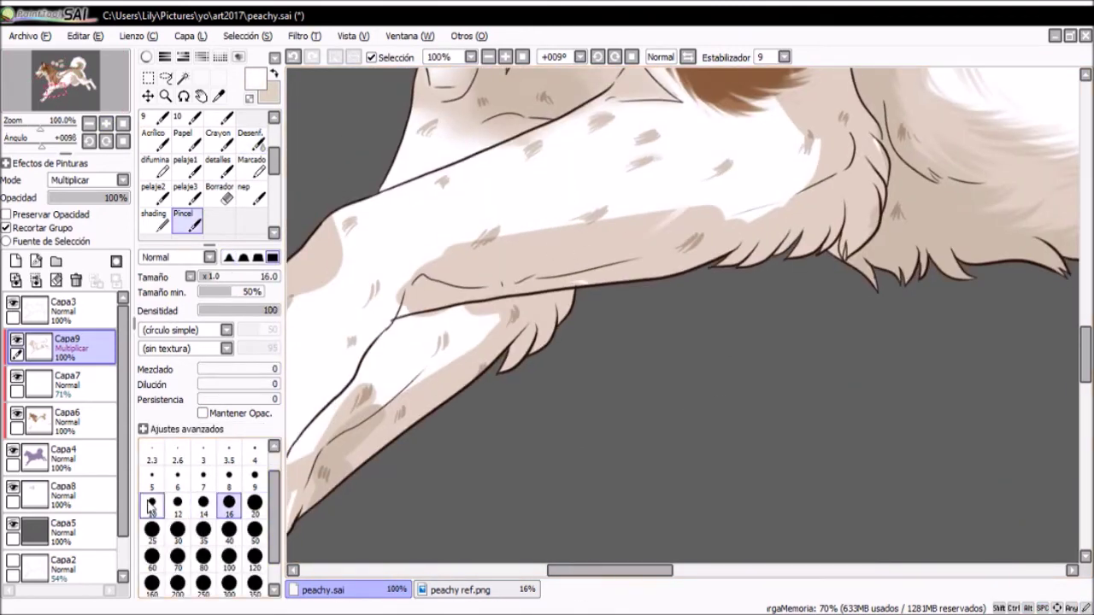
pyautogui.moveTo(663, 212); pyautogui.dragTo(580, 227)
pyautogui.press('x')
pyautogui.press('h')
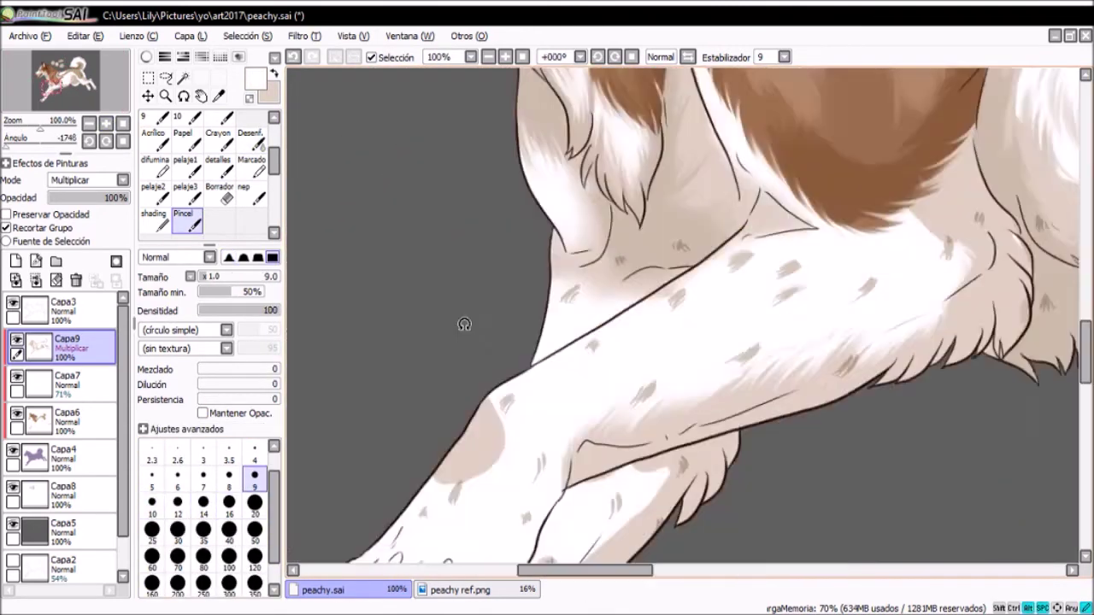
pyautogui.press('h')
pyautogui.press('[')
pyautogui.press('[')
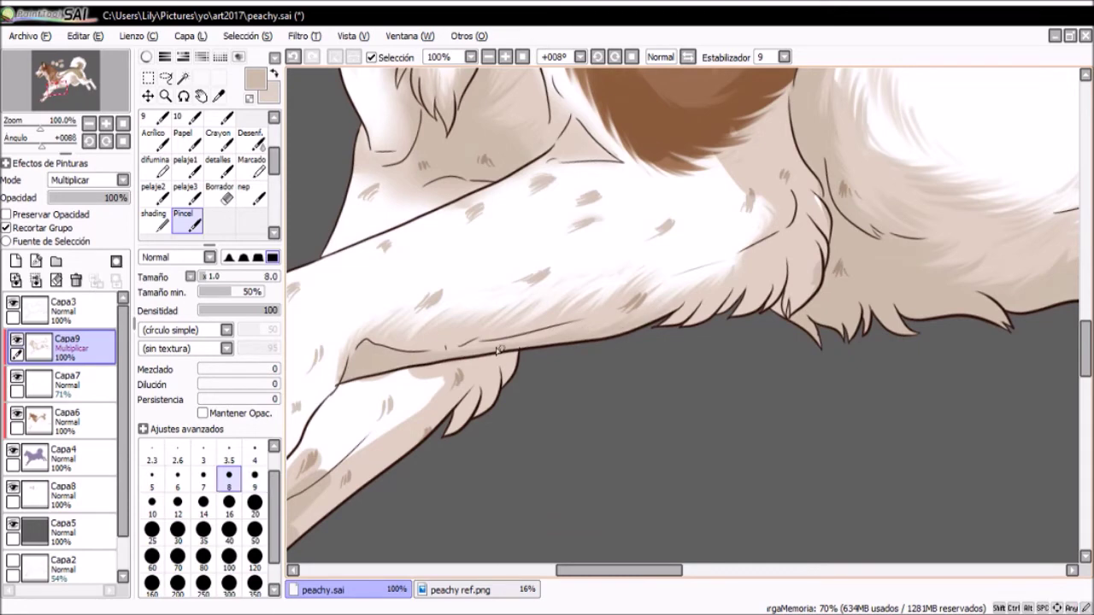
# Add fur strokes to the shading at the near elbow and along the far foreleg
pyautogui.press('Right')
pyautogui.press('Up')
pyautogui.moveTo(663, 246); pyautogui.dragTo(742, 328)
pyautogui.press('x')
pyautogui.press('-')
pyautogui.press('Right')
pyautogui.press('Down')
# Blend the foreleg and far front paw shadows with the 20 px blur brush
pyautogui.click(250, 137)
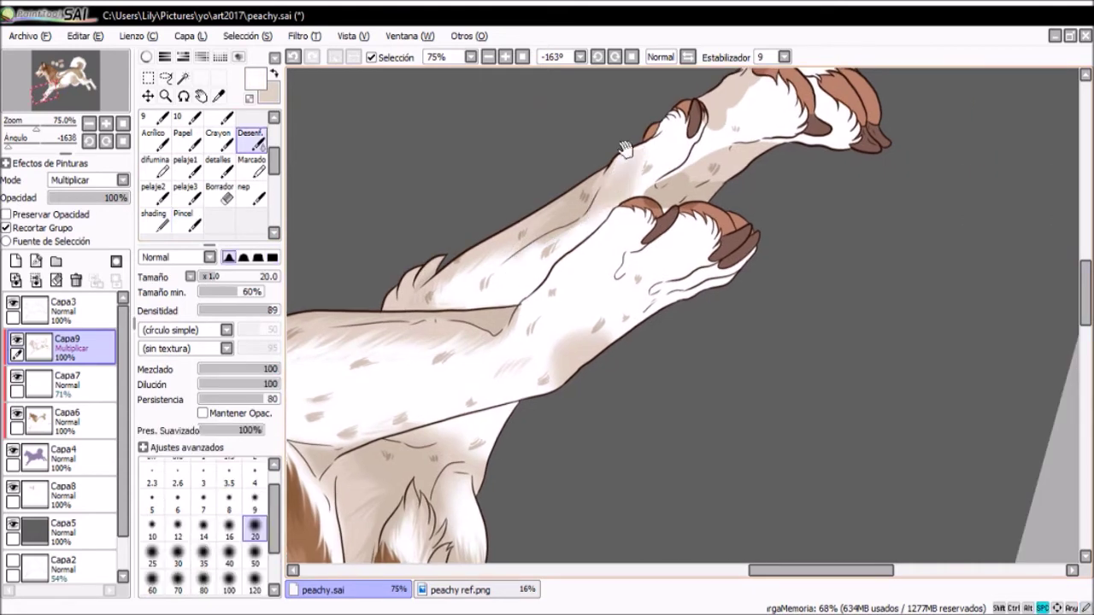
pyautogui.press('Right')
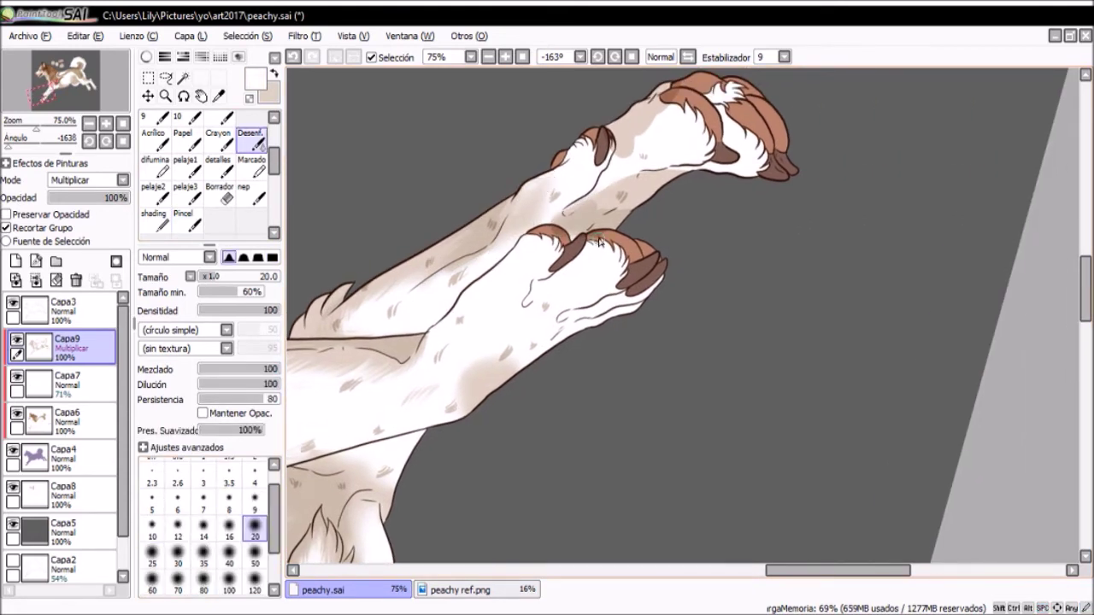
pyautogui.moveTo(485, 220); pyautogui.dragTo(547, 274)
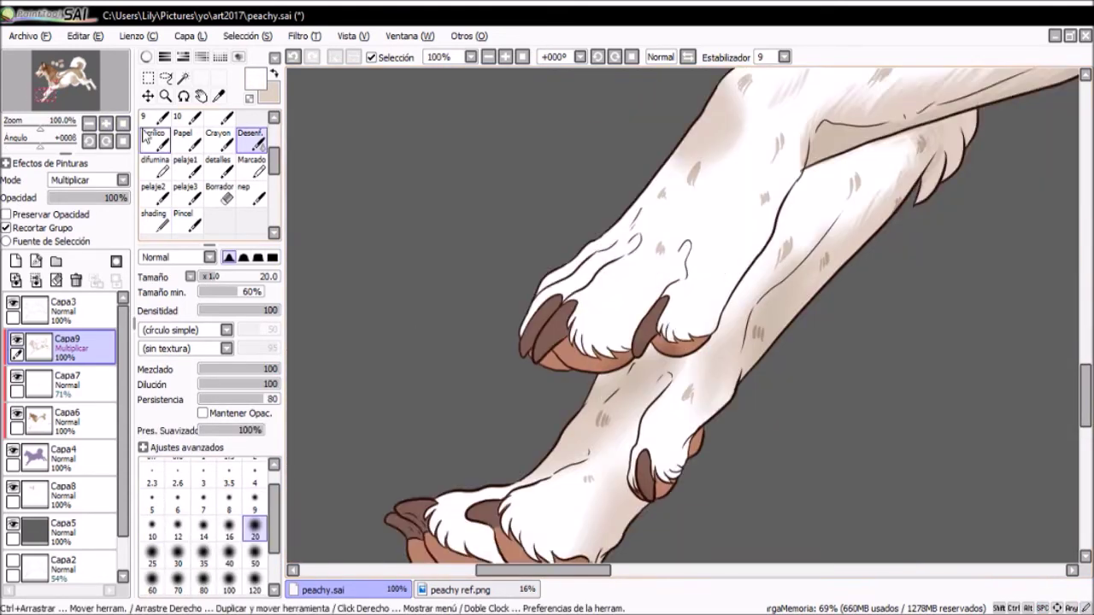
# Shade the near front paw's toes and the gaps above the claws with 8 px and 6 px strokes
pyautogui.press('+')
pyautogui.press('b')
pyautogui.press('x')
pyautogui.moveTo(517, 329); pyautogui.dragTo(599, 275)
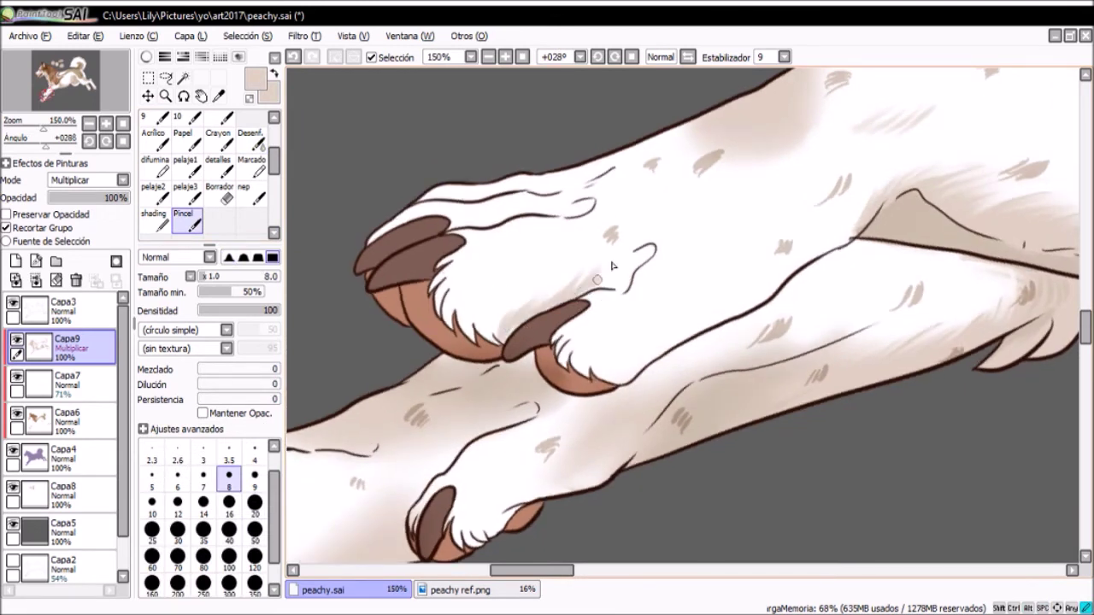
pyautogui.press('[')
pyautogui.press('[')
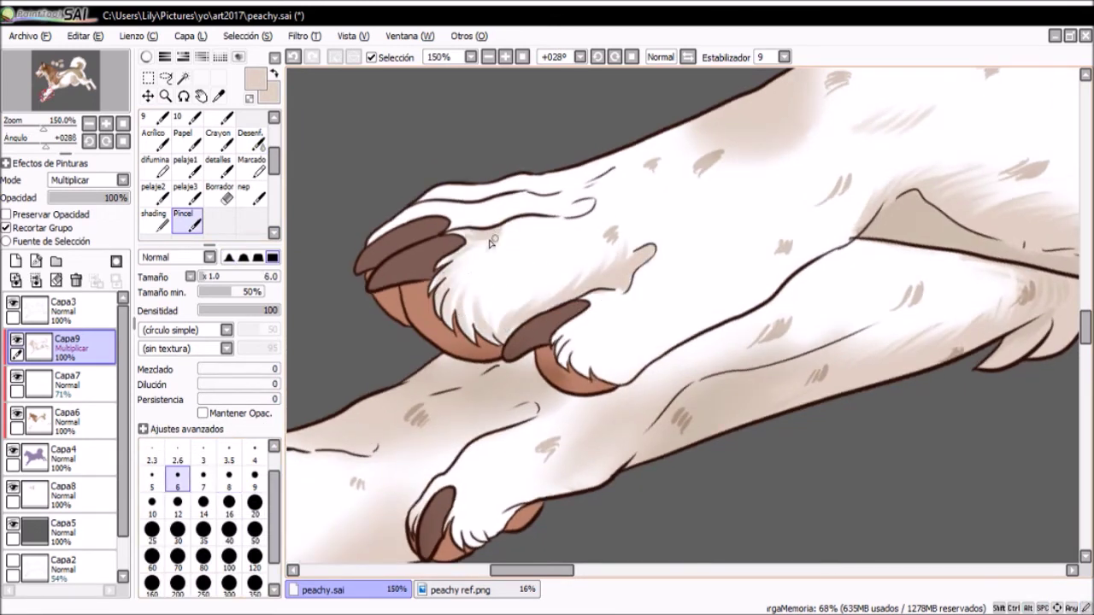
pyautogui.moveTo(495, 222); pyautogui.dragTo(672, 398)
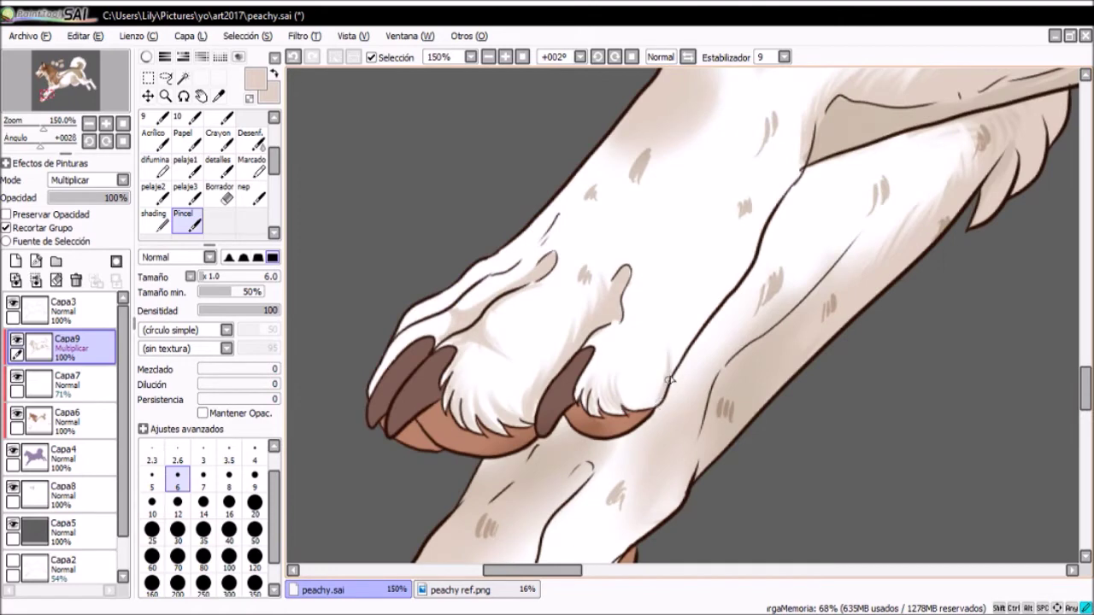
# Shade the far front paw's claws and toe fur with 7 px strokes, softening the claws with the 9 px blur brush
pyautogui.press(']')
pyautogui.moveTo(746, 244); pyautogui.dragTo(310, 274)
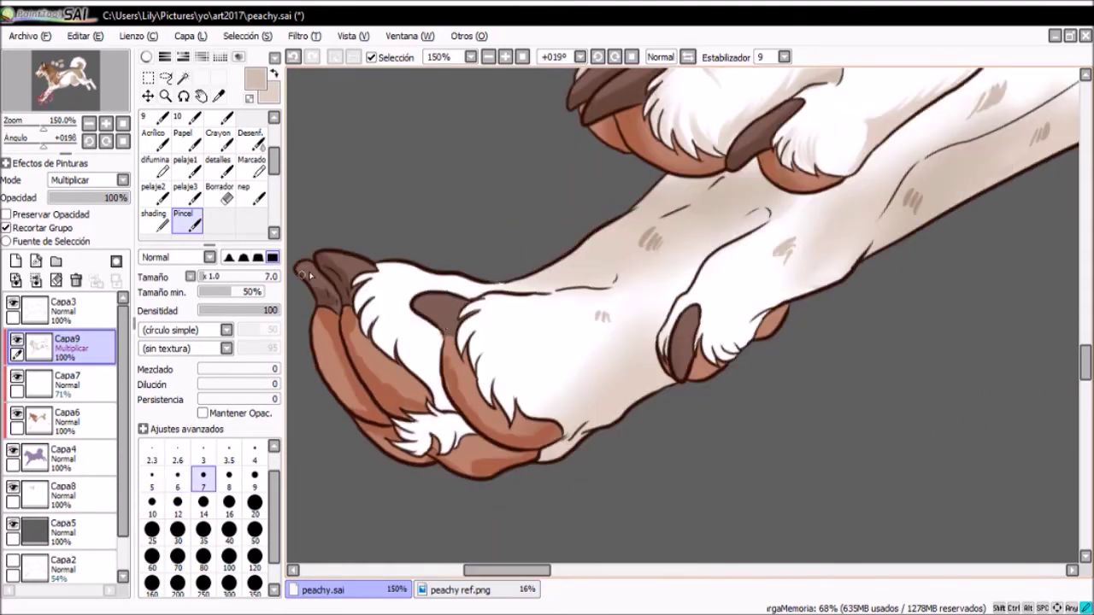
pyautogui.press('b')
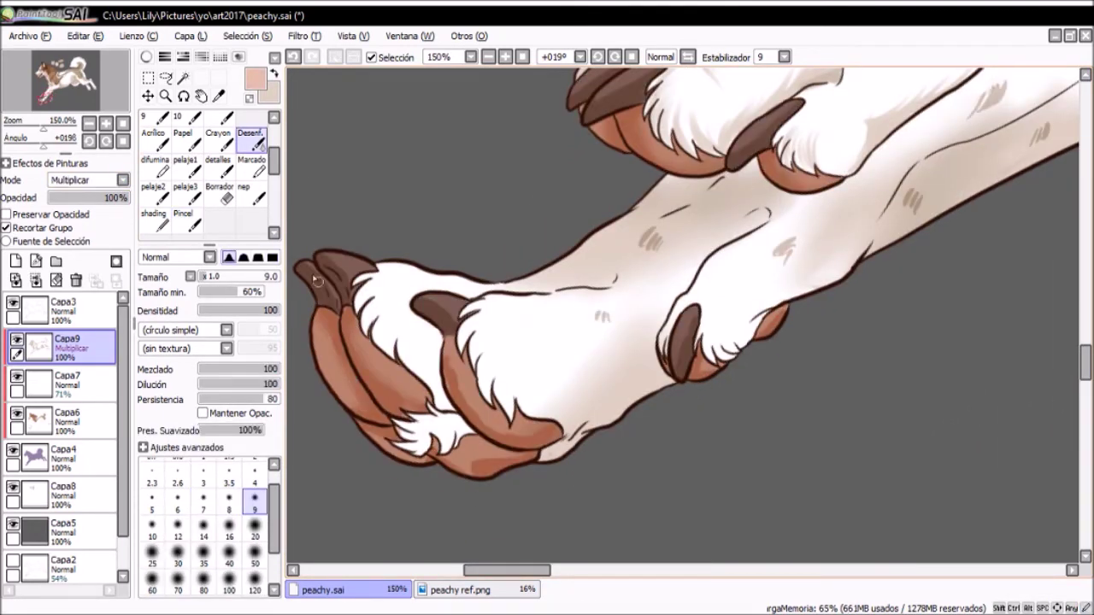
pyautogui.moveTo(724, 247); pyautogui.dragTo(799, 213)
pyautogui.press('n')
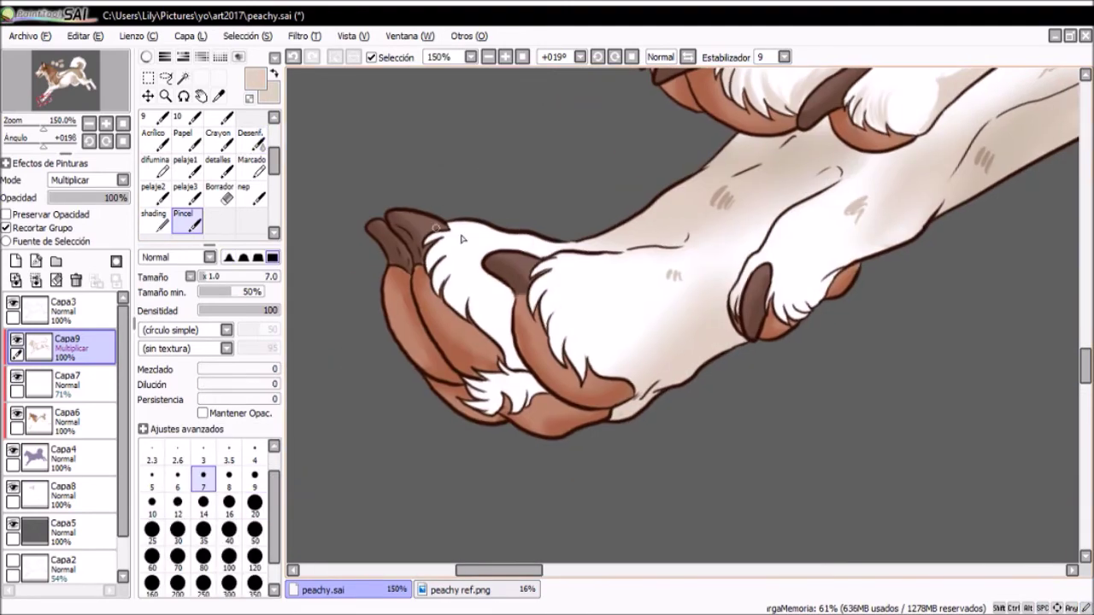
pyautogui.press('Delete')
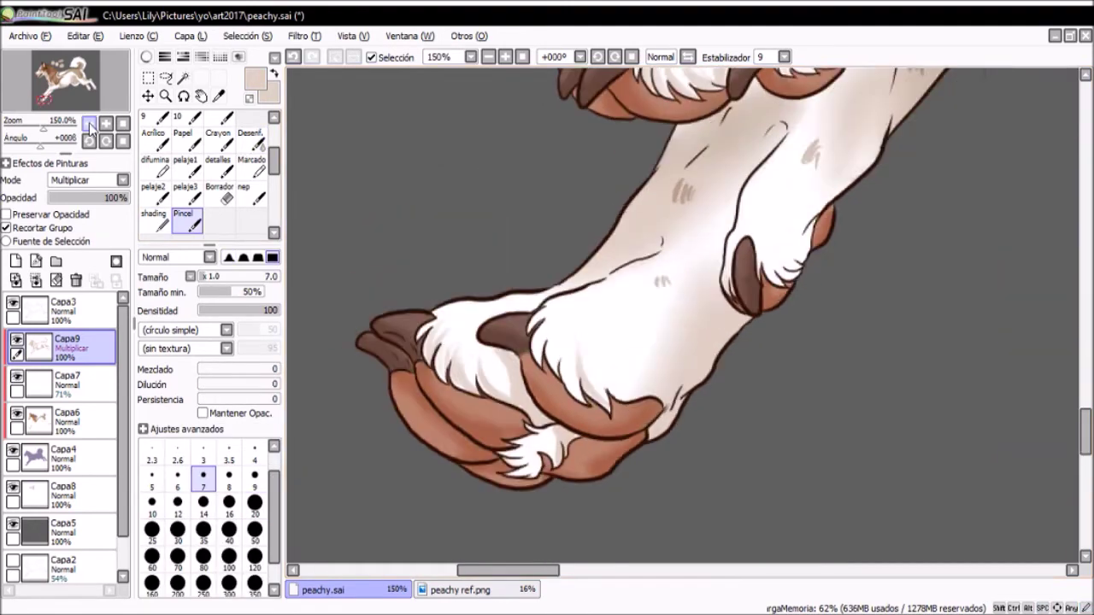
# Feather the Multiply shading around the tan stripe behind the shoulders with 8 px strokes
pyautogui.scroll(-5, 479, 256)
pyautogui.scroll(3, 479, 256)
pyautogui.scroll(-1, 786, 291)
pyautogui.moveTo(598, 213); pyautogui.dragTo(786, 291)
pyautogui.scroll(-2, 786, 291)
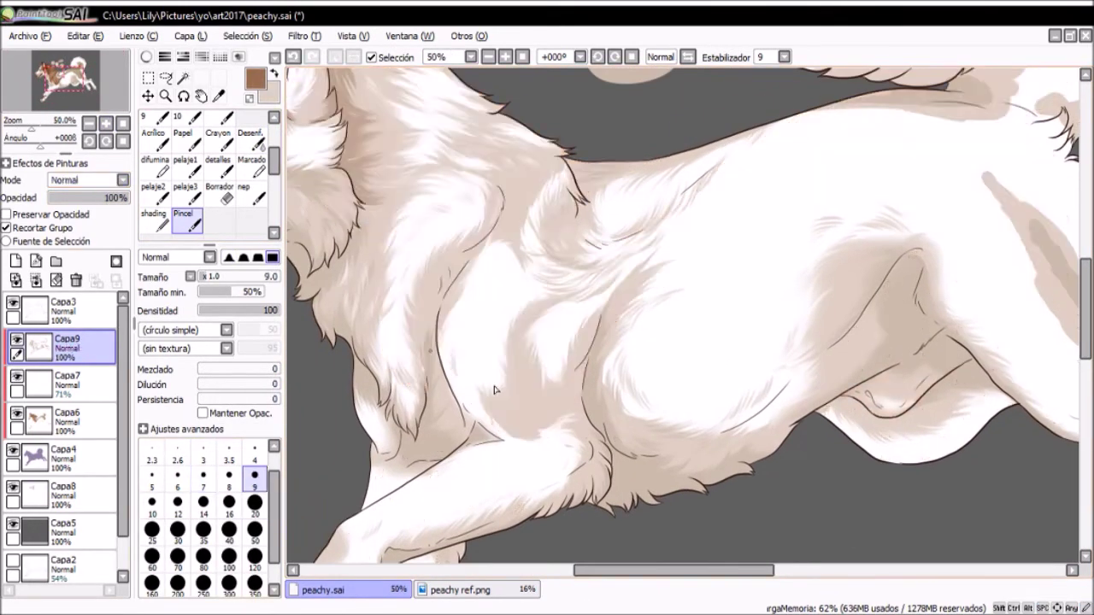
pyautogui.scroll(4, 570, 390)
pyautogui.scroll(4, 570, 391)
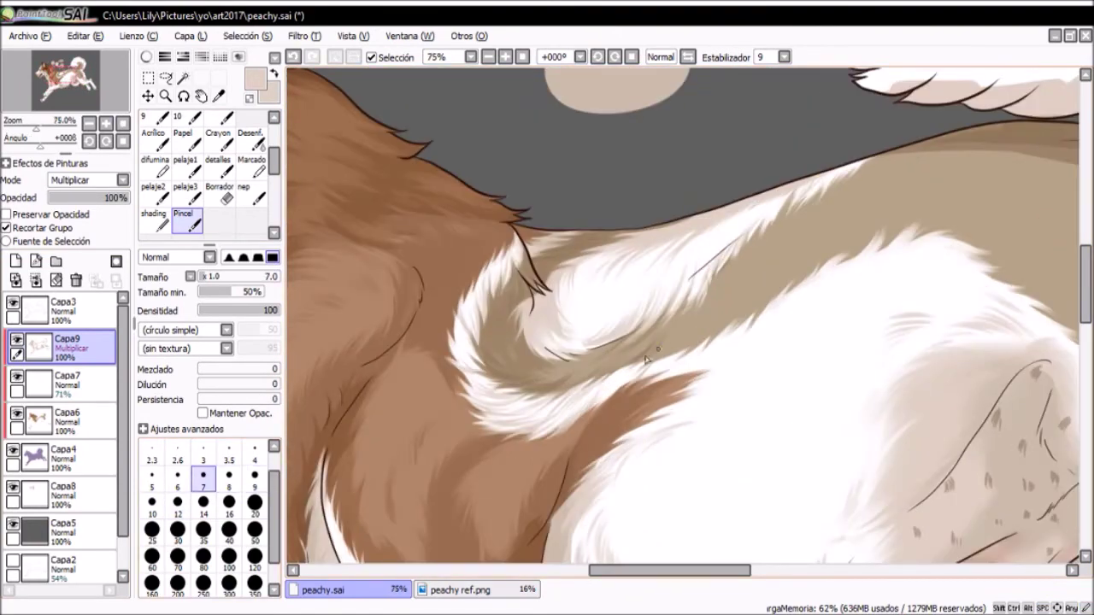
pyautogui.press(']')
pyautogui.moveTo(574, 408)
pyautogui.mouseDown()
pyautogui.moveTo(567, 361)
pyautogui.moveTo(427, 298)
pyautogui.mouseUp()
# Carry the feathered shading along the back toward the rump with 9 px strokes
pyautogui.press(']')
pyautogui.press(']')
pyautogui.press(']')
pyautogui.press(']')
pyautogui.press(']')
pyautogui.press(']')
pyautogui.press('[')
pyautogui.press('[')
pyautogui.press('[')
pyautogui.press('[')
pyautogui.press('[')
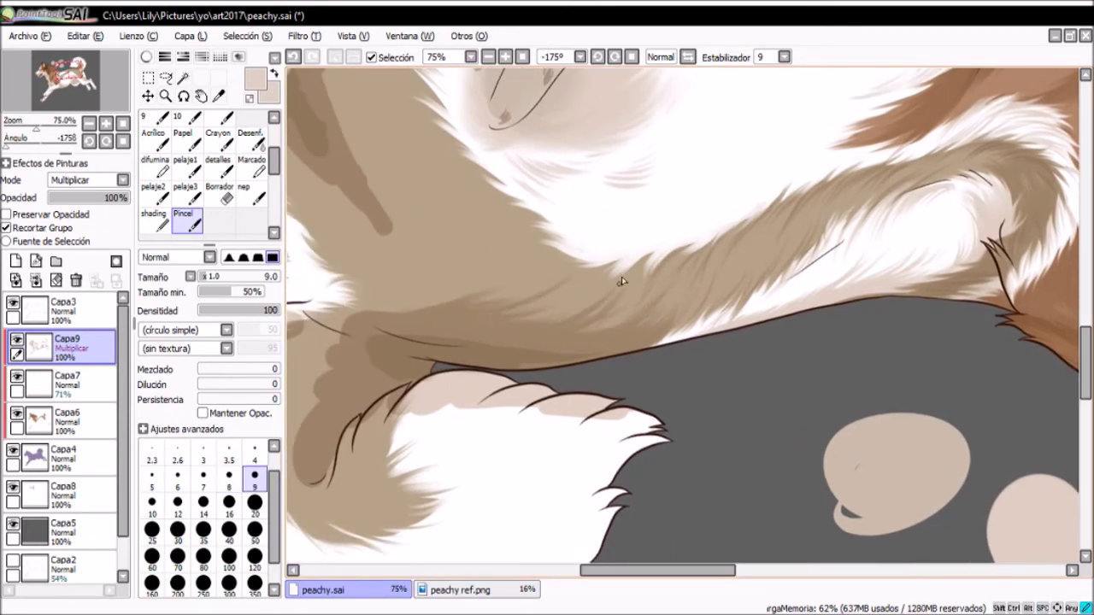
pyautogui.moveTo(618, 298); pyautogui.dragTo(521, 379)
pyautogui.press(']')
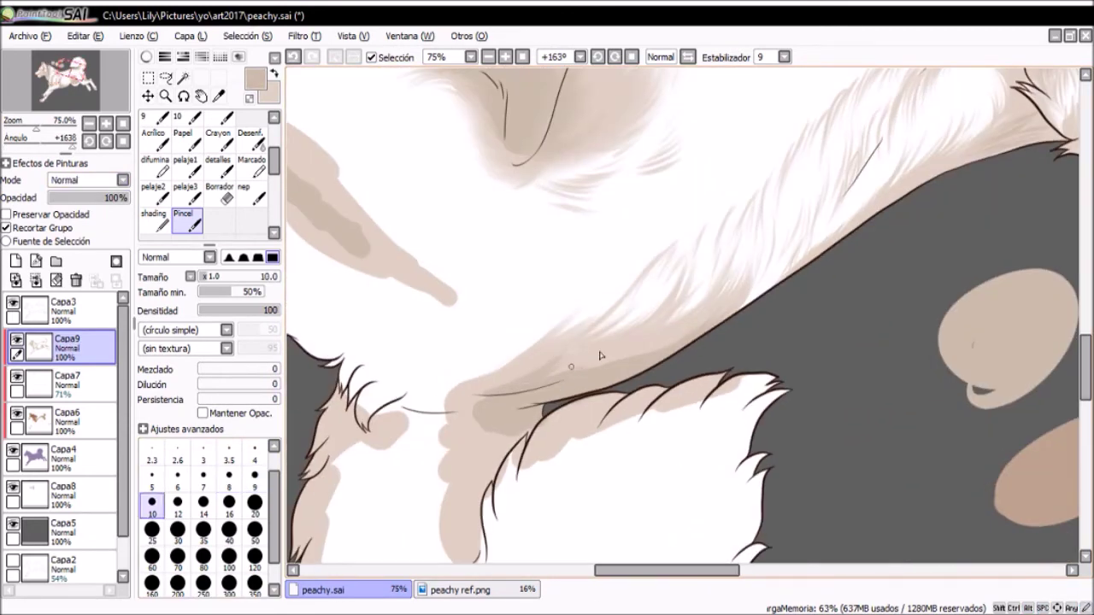
# Feather the rump shadow in front of the tail base with 10 px and 8 px strokes
pyautogui.scroll(-2, 513, 293)
pyautogui.scroll(-1, 117, 183)
pyautogui.moveTo(547, 307)
pyautogui.mouseDown()
pyautogui.moveTo(649, 367)
pyautogui.moveTo(639, 371)
pyautogui.moveTo(672, 291)
pyautogui.mouseUp()
pyautogui.press('[')
pyautogui.press('[')
pyautogui.press(']')
pyautogui.press(']')
pyautogui.press(']')
pyautogui.press(']')
pyautogui.press(']')
pyautogui.moveTo(666, 339); pyautogui.dragTo(626, 277)
pyautogui.press('[')
pyautogui.press('[')
pyautogui.press('[')
pyautogui.press('[')
pyautogui.press('[')
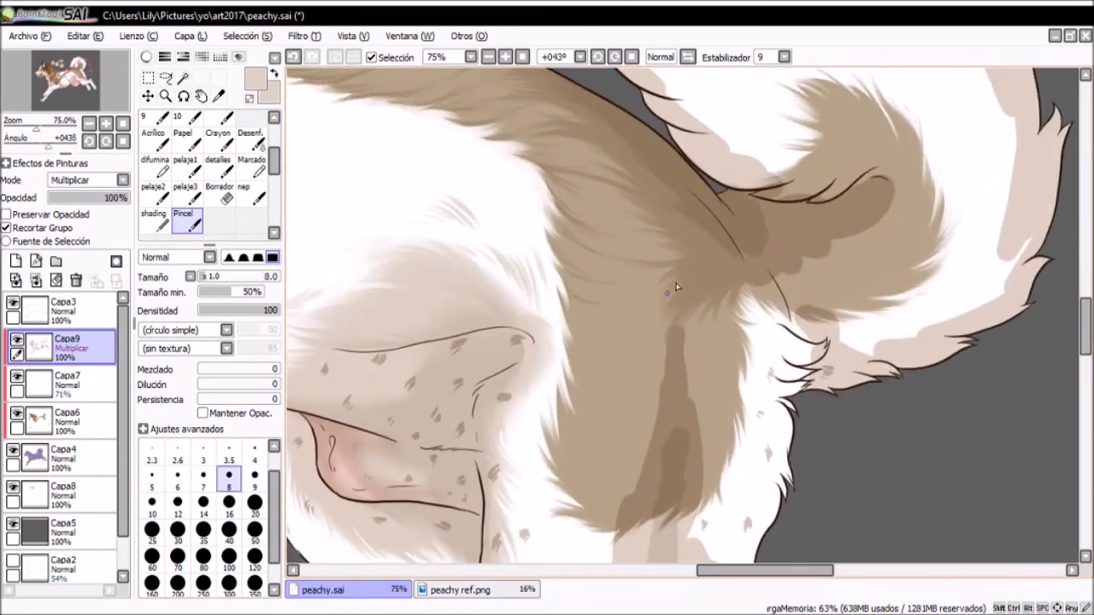
# Add fur strokes to the shading across the tan hip patch with the 8 px brush and neighbouring sizes
pyautogui.moveTo(596, 343)
pyautogui.mouseDown()
pyautogui.moveTo(515, 331)
pyautogui.moveTo(653, 350)
pyautogui.mouseUp()
pyautogui.press(']')
pyautogui.press(']')
pyautogui.moveTo(650, 418)
pyautogui.mouseDown()
pyautogui.moveTo(666, 299)
pyautogui.moveTo(723, 270)
pyautogui.mouseUp()
pyautogui.scroll(-5, 602, 326)
pyautogui.scroll(5, 603, 326)
pyautogui.press('[')
pyautogui.press('[')
pyautogui.press('[')
pyautogui.press(']')
pyautogui.press(']')
pyautogui.press('[')
pyautogui.press('[')
pyautogui.press('[')
pyautogui.press('[')
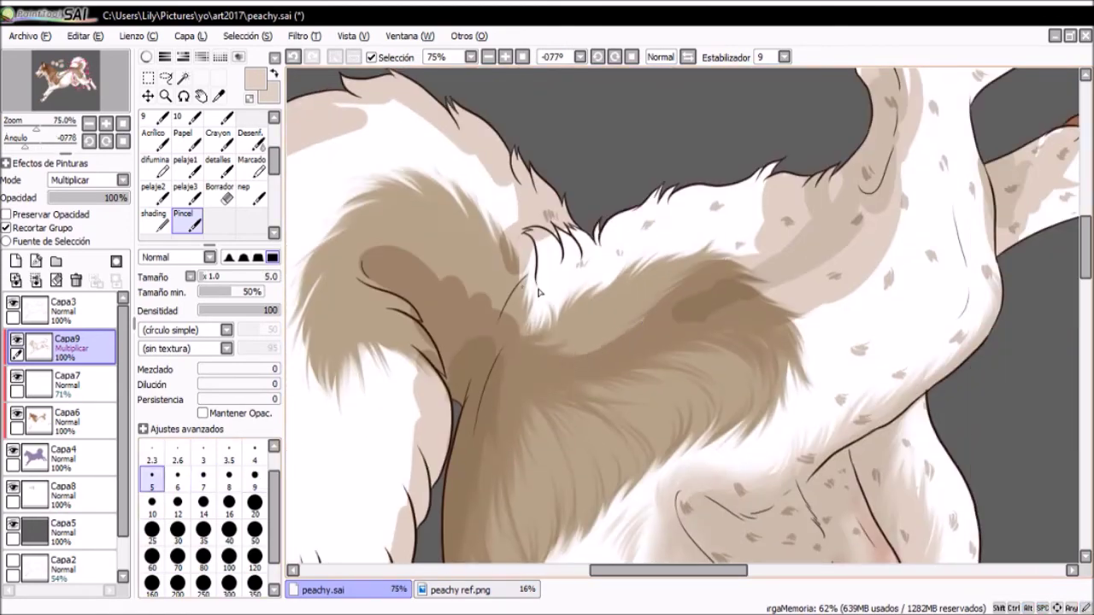
# Feather the dark shadow running down the tan thigh patch with 5 px and 7 px strokes
pyautogui.moveTo(577, 354)
pyautogui.mouseDown()
pyautogui.moveTo(732, 281)
pyautogui.moveTo(669, 299)
pyautogui.moveTo(697, 401)
pyautogui.moveTo(615, 364)
pyautogui.moveTo(747, 327)
pyautogui.moveTo(654, 295)
pyautogui.mouseUp()
pyautogui.press(']')
pyautogui.press(']')
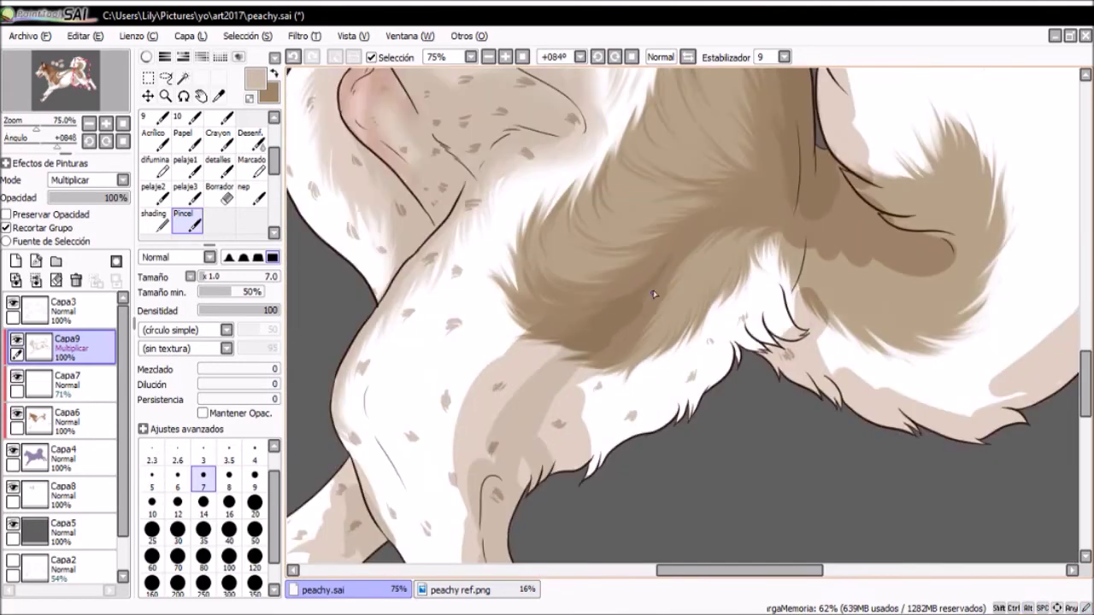
pyautogui.moveTo(641, 293)
pyautogui.mouseDown()
pyautogui.moveTo(589, 350)
pyautogui.moveTo(622, 322)
pyautogui.mouseUp()
pyautogui.press(']')
pyautogui.press(']')
pyautogui.keyDown('alt'); pyautogui.click(623, 321); pyautogui.keyUp('alt')
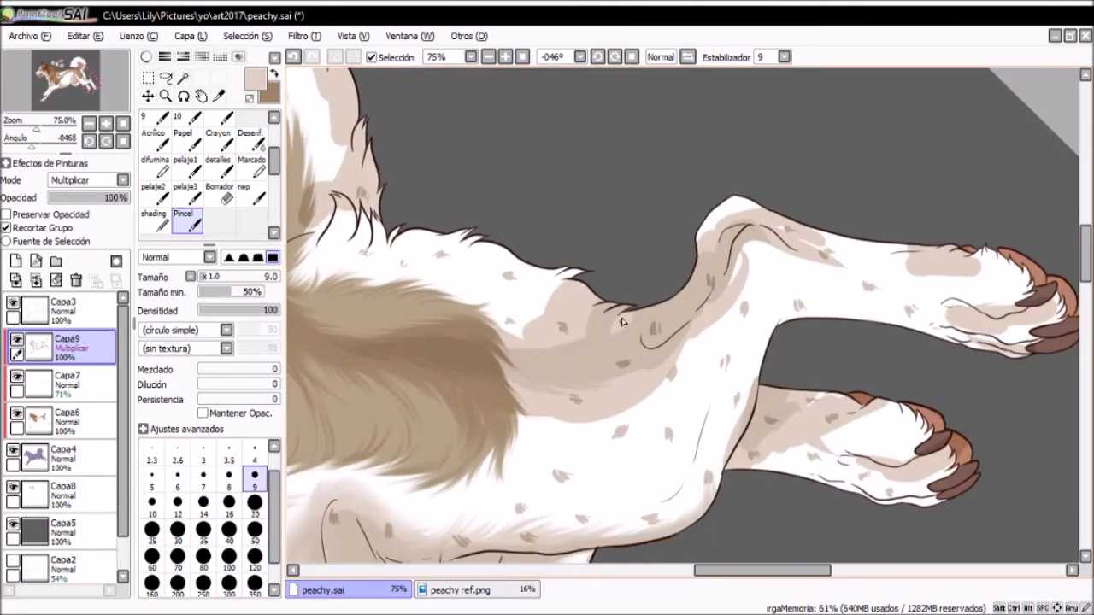
# Feather the shadow on the white fur behind the near thigh up to the tail base with 9 px, 5 px and 6 px strokes
pyautogui.moveTo(556, 356)
pyautogui.mouseDown()
pyautogui.moveTo(566, 400)
pyautogui.moveTo(549, 342)
pyautogui.moveTo(560, 309)
pyautogui.mouseUp()
pyautogui.press('[')
pyautogui.press('[')
pyautogui.press('[')
pyautogui.press('[')
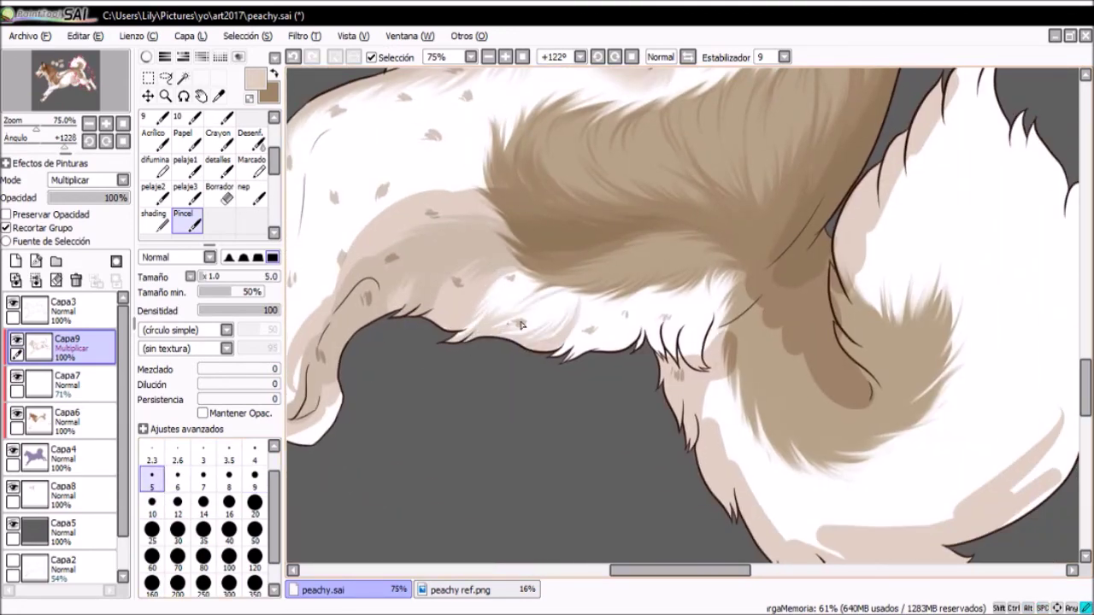
pyautogui.moveTo(433, 271)
pyautogui.mouseDown()
pyautogui.moveTo(495, 247)
pyautogui.moveTo(523, 329)
pyautogui.moveTo(504, 350)
pyautogui.mouseUp()
pyautogui.keyDown('alt'); pyautogui.click(522, 328); pyautogui.keyUp('alt')
pyautogui.press(']')
pyautogui.scroll(2, 504, 351)
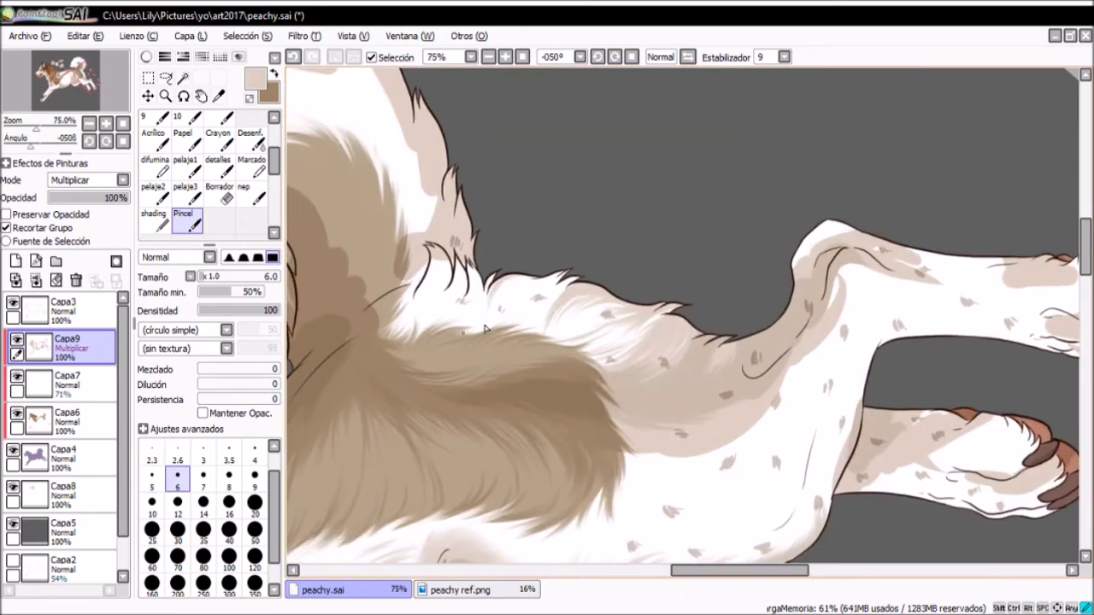
pyautogui.moveTo(496, 310); pyautogui.dragTo(539, 315)
pyautogui.press(']')
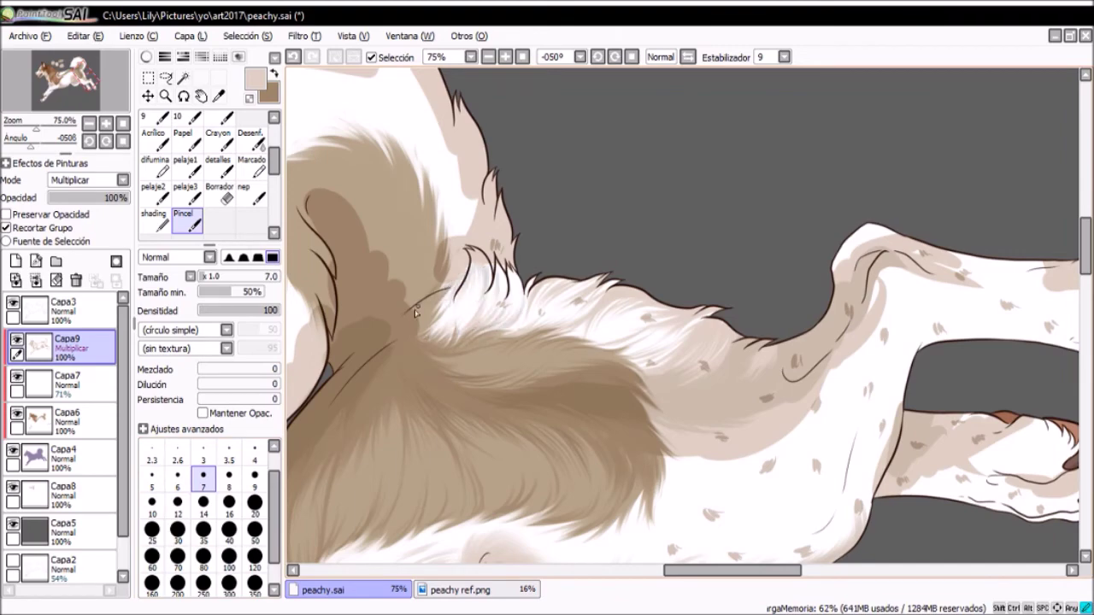
# Fill in the shadow at the tail base with the 14 px brush and feather its edges with 6 px strokes
pyautogui.moveTo(445, 205)
pyautogui.mouseDown()
pyautogui.moveTo(447, 416)
pyautogui.moveTo(471, 354)
pyautogui.moveTo(478, 367)
pyautogui.moveTo(436, 293)
pyautogui.moveTo(591, 410)
pyautogui.moveTo(496, 373)
pyautogui.mouseUp()
pyautogui.click(203, 502)
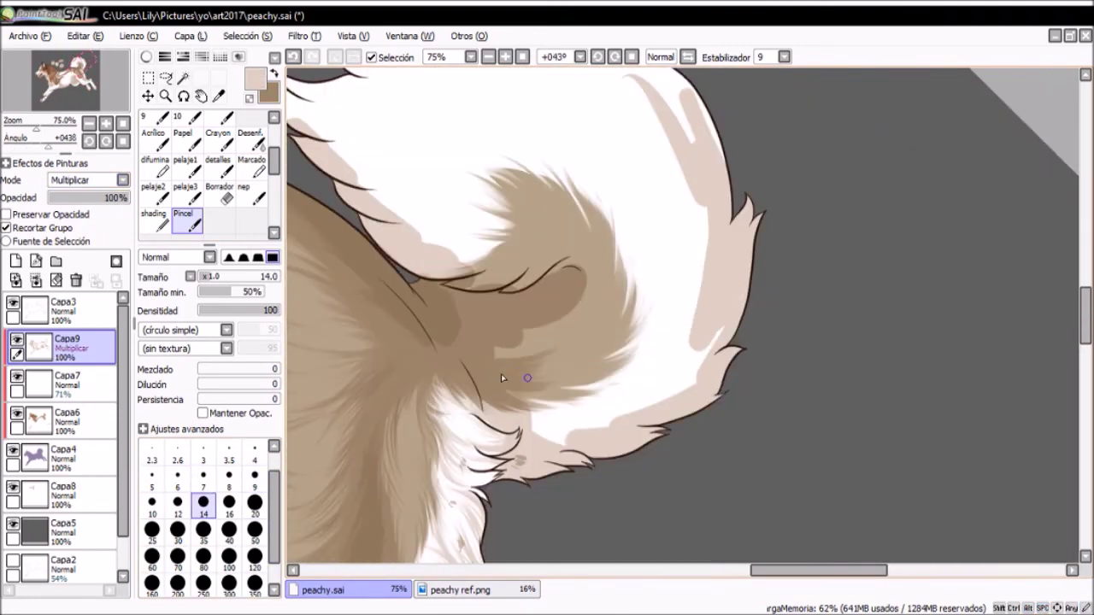
pyautogui.press(']')
pyautogui.press('[')
pyautogui.press('[')
pyautogui.press('[')
pyautogui.press('[')
pyautogui.press('[')
pyautogui.press('[')
pyautogui.press('[')
pyautogui.moveTo(570, 271); pyautogui.dragTo(483, 427)
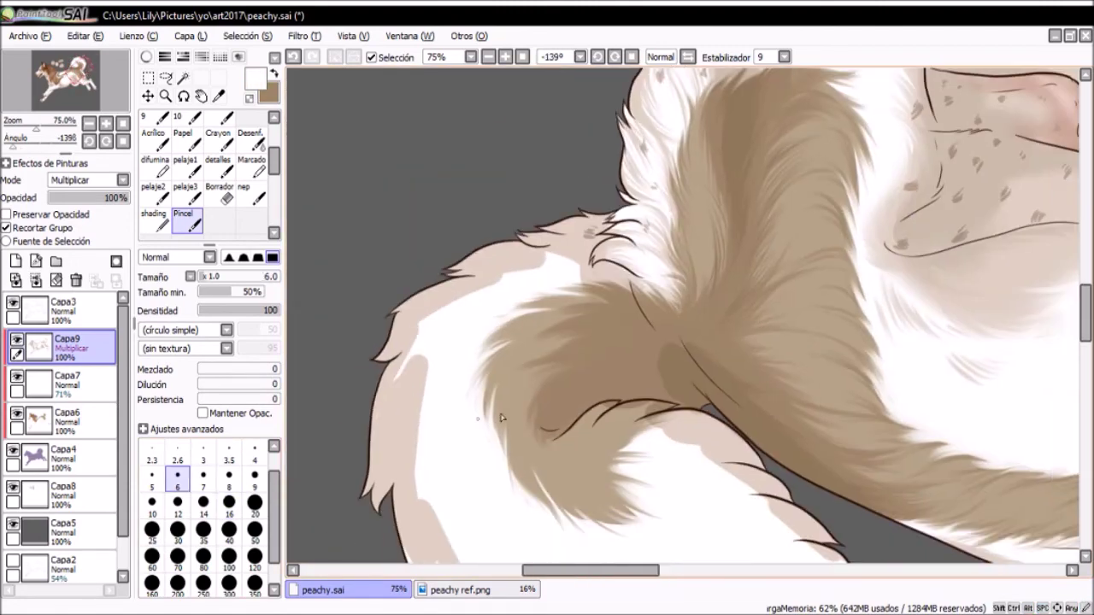
# Feather the shadow over the tail's tan marking into fur tufts with 6 px and 7 px strokes
pyautogui.moveTo(505, 370)
pyautogui.mouseDown()
pyautogui.moveTo(663, 471)
pyautogui.moveTo(598, 427)
pyautogui.moveTo(696, 327)
pyautogui.moveTo(606, 439)
pyautogui.moveTo(757, 372)
pyautogui.mouseUp()
pyautogui.press(']')
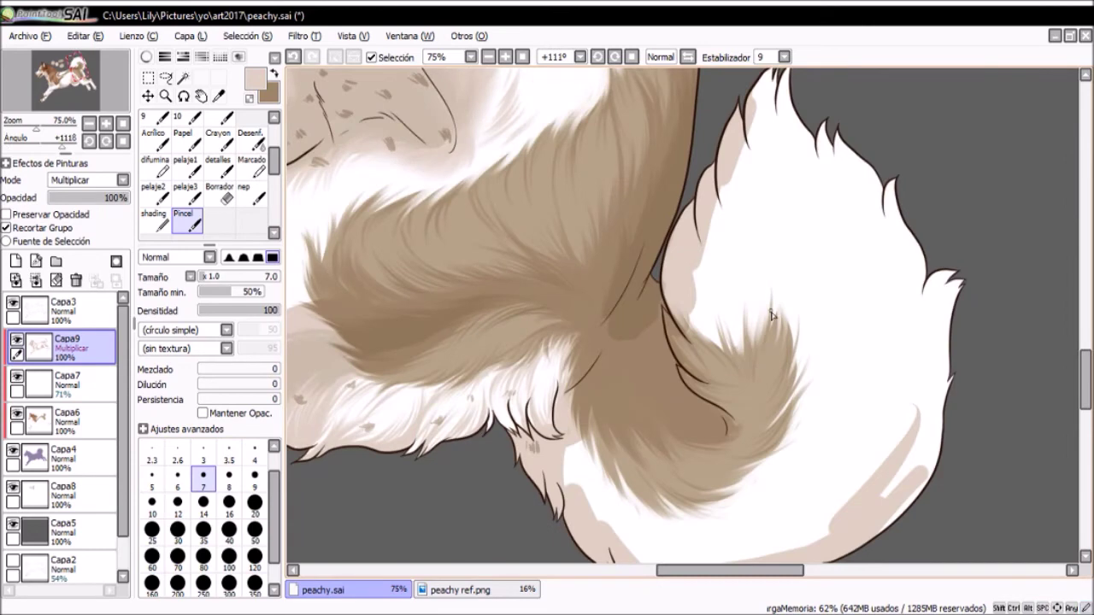
pyautogui.moveTo(751, 411)
pyautogui.mouseDown()
pyautogui.moveTo(507, 344)
pyautogui.moveTo(722, 419)
pyautogui.moveTo(710, 357)
pyautogui.moveTo(683, 400)
pyautogui.mouseUp()
pyautogui.press(']')
pyautogui.press(']')
pyautogui.press(']')
pyautogui.press(']')
pyautogui.press(']')
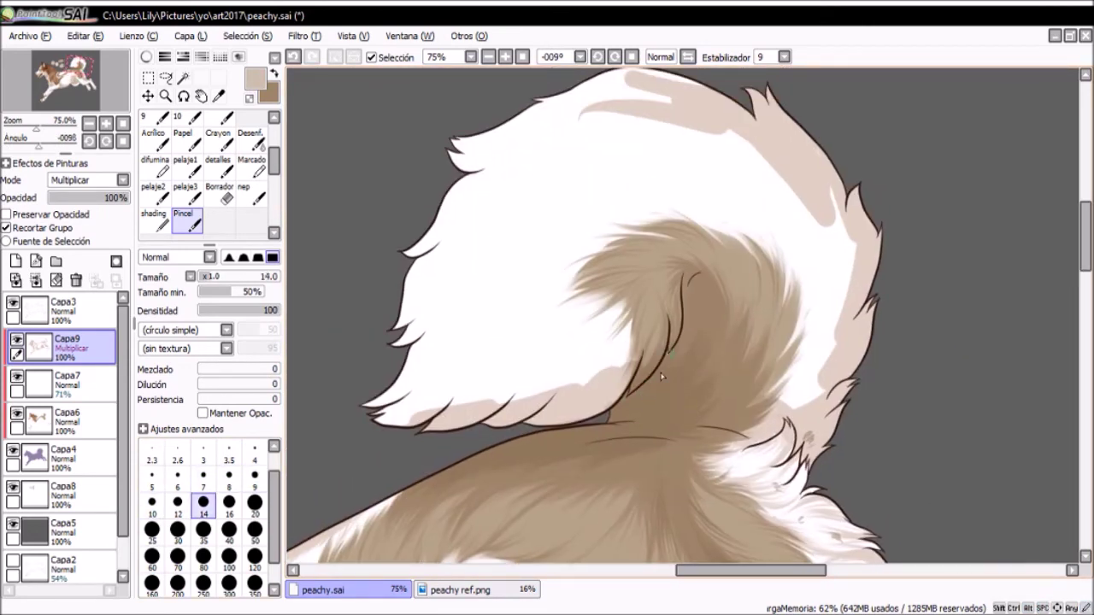
# Feather the shadow along the underside of the tail's white tip with 12 px and 10 px strokes
pyautogui.click(178, 506)
pyautogui.keyDown('alt'); pyautogui.click(434, 403); pyautogui.keyUp('alt')
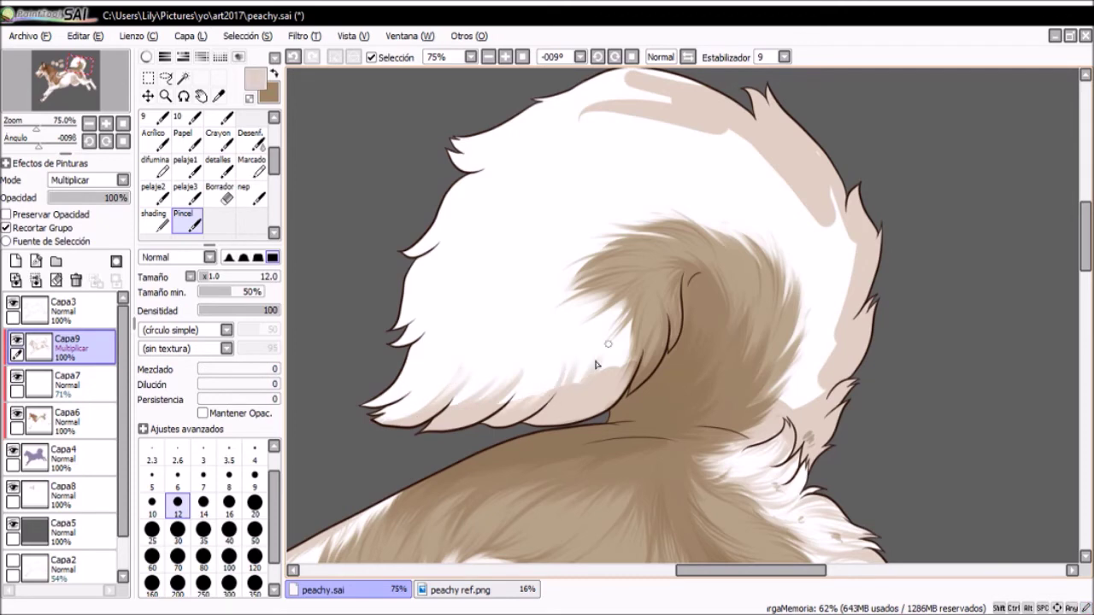
pyautogui.press('[')
pyautogui.keyDown('alt'); pyautogui.click(508, 363); pyautogui.keyUp('alt')
pyautogui.moveTo(478, 397)
pyautogui.mouseDown()
pyautogui.moveTo(705, 384)
pyautogui.moveTo(515, 334)
pyautogui.moveTo(556, 419)
pyautogui.moveTo(478, 358)
pyautogui.mouseUp()
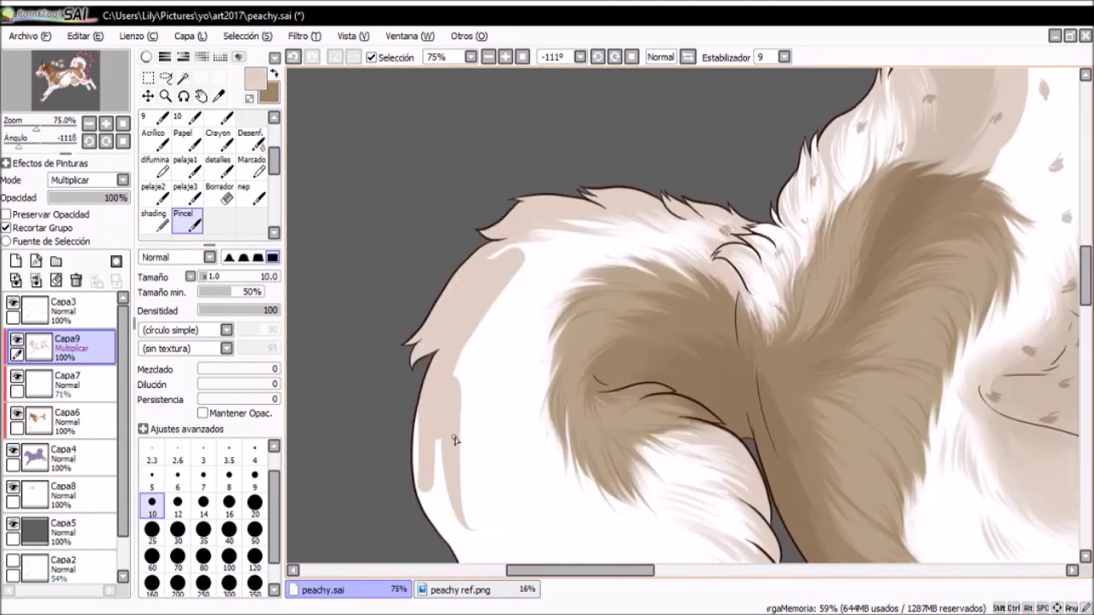
# Feather the shadow on the tail's outer curve nearest the base with 12 px strokes
pyautogui.press(']')
pyautogui.keyDown('alt'); pyautogui.click(471, 345); pyautogui.keyUp('alt')
pyautogui.moveTo(505, 295); pyautogui.dragTo(504, 344)
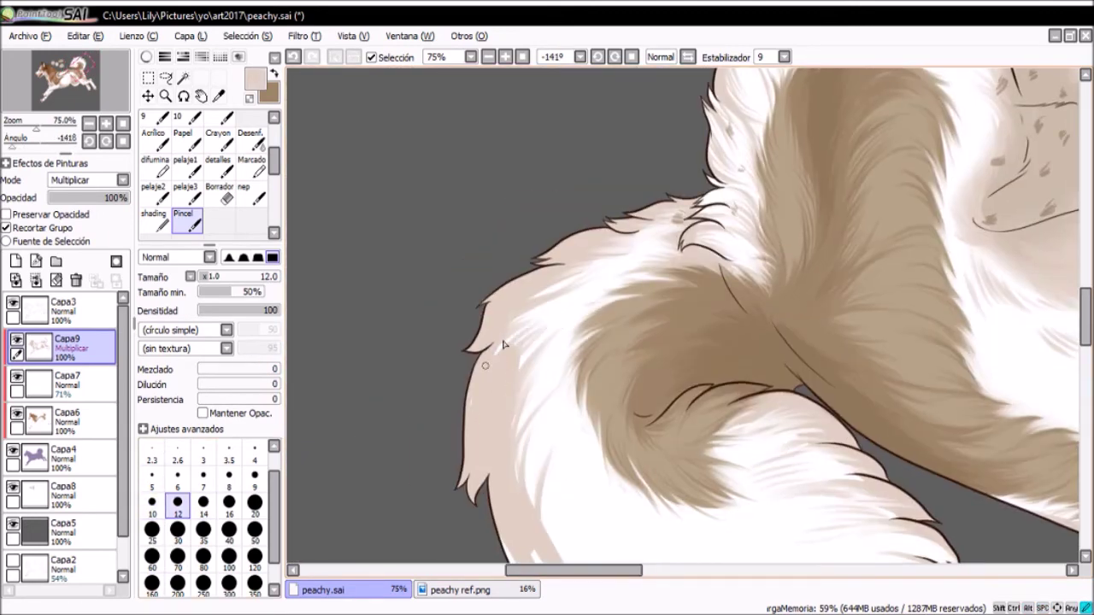
pyautogui.moveTo(475, 387); pyautogui.dragTo(444, 325)
pyautogui.press('[')
pyautogui.press('[')
# Feather the remaining shadow around the tail's outer curve and edge tufts with 9 px and 7 px strokes
pyautogui.moveTo(483, 284); pyautogui.dragTo(436, 233)
pyautogui.keyDown('alt'); pyautogui.click(464, 205); pyautogui.keyUp('alt')
pyautogui.moveTo(451, 527); pyautogui.dragTo(412, 468)
pyautogui.press(']')
pyautogui.press(']')
pyautogui.press(']')
pyautogui.press(']')
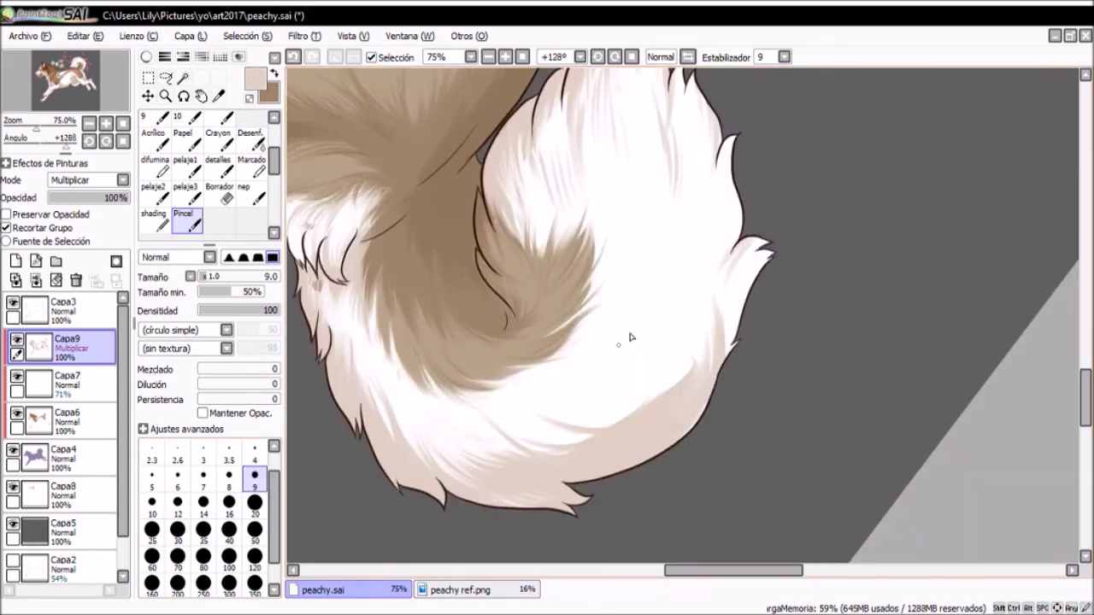
pyautogui.moveTo(630, 337)
pyautogui.mouseDown()
pyautogui.moveTo(703, 416)
pyautogui.moveTo(629, 287)
pyautogui.moveTo(620, 248)
pyautogui.moveTo(623, 317)
pyautogui.moveTo(708, 325)
pyautogui.moveTo(445, 430)
pyautogui.moveTo(556, 386)
pyautogui.moveTo(483, 421)
pyautogui.mouseUp()
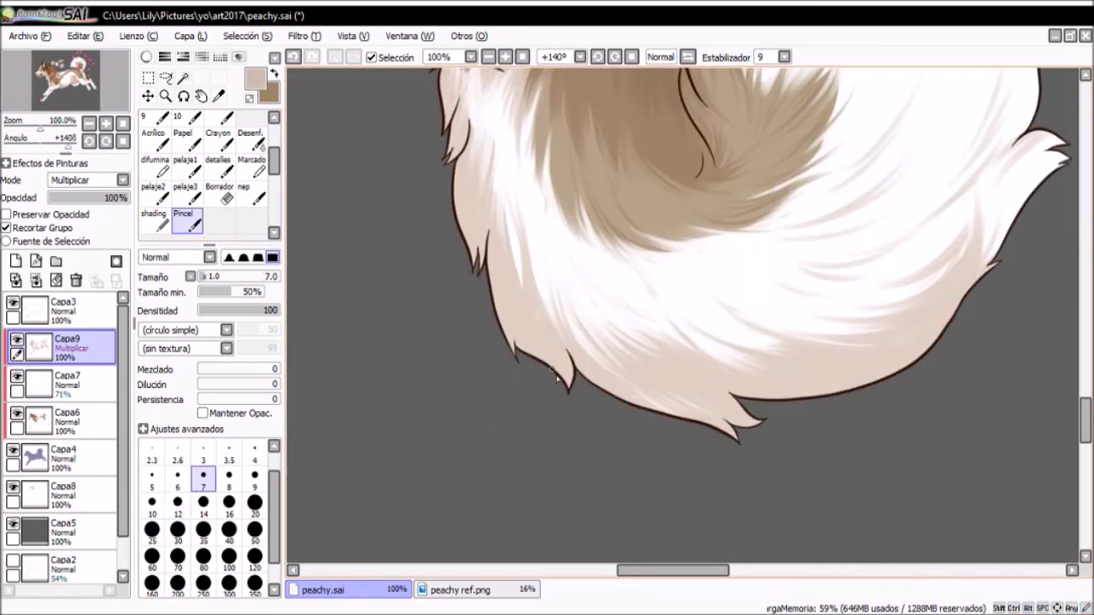
pyautogui.moveTo(499, 286)
pyautogui.mouseDown()
pyautogui.moveTo(578, 217)
pyautogui.moveTo(578, 342)
pyautogui.mouseUp()
# Blend the far hind leg and paw shadows with the 20 px blur brush
pyautogui.click(251, 138)
pyautogui.click(229, 530)
pyautogui.click(254, 530)
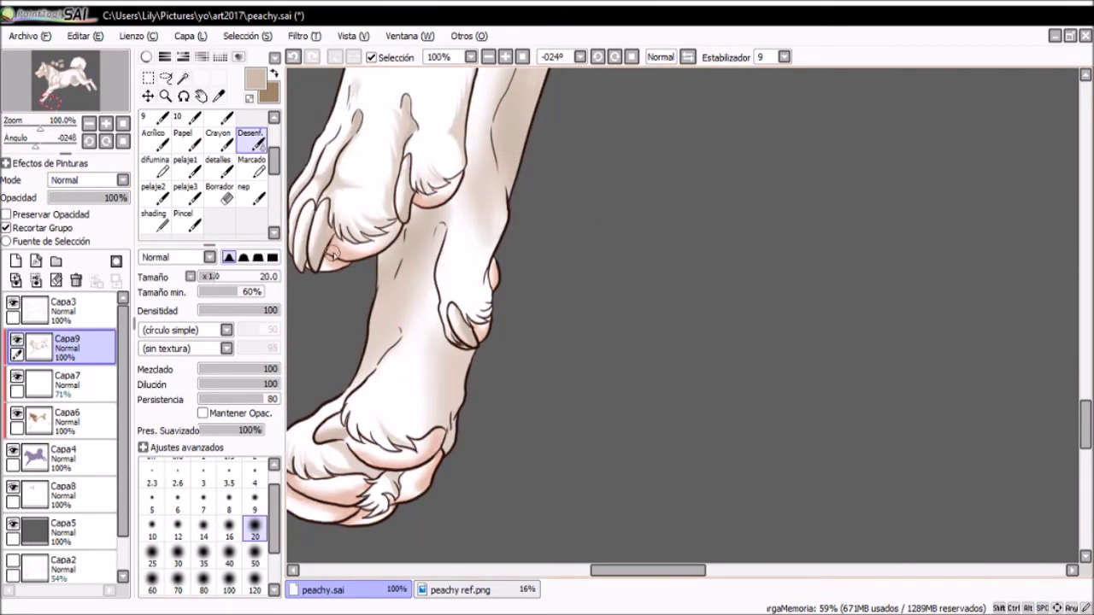
pyautogui.click(108, 99)
pyautogui.click(187, 220)
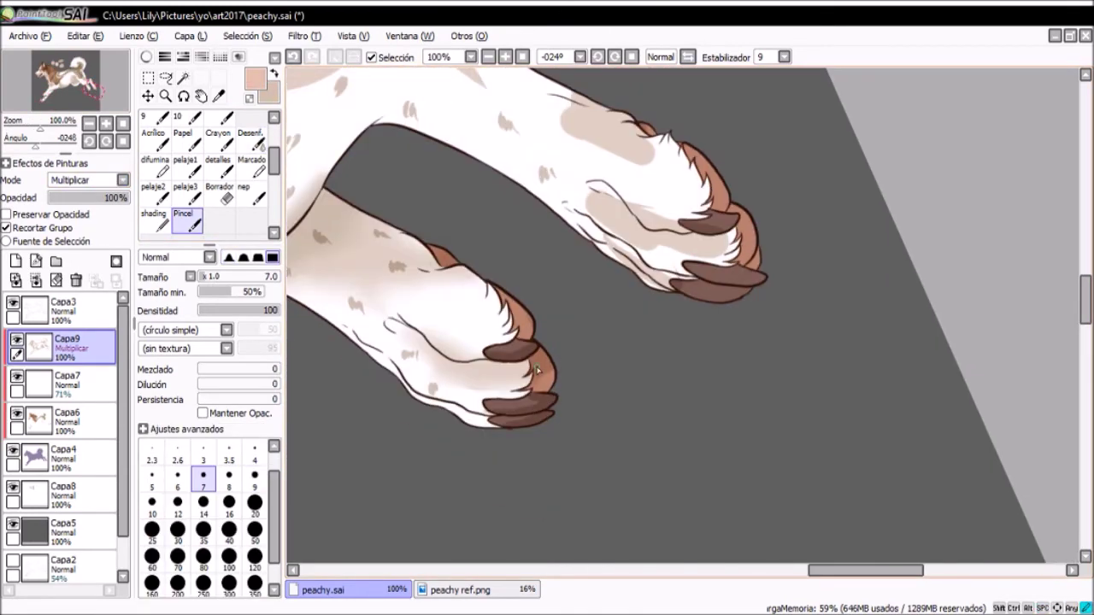
# Shade the near hind paw's claws with the 7 px brush and blend the paw and lower leg shadows with 14–20 px blur
pyautogui.hscroll(3, 537, 330)
pyautogui.scroll(2, 537, 330)
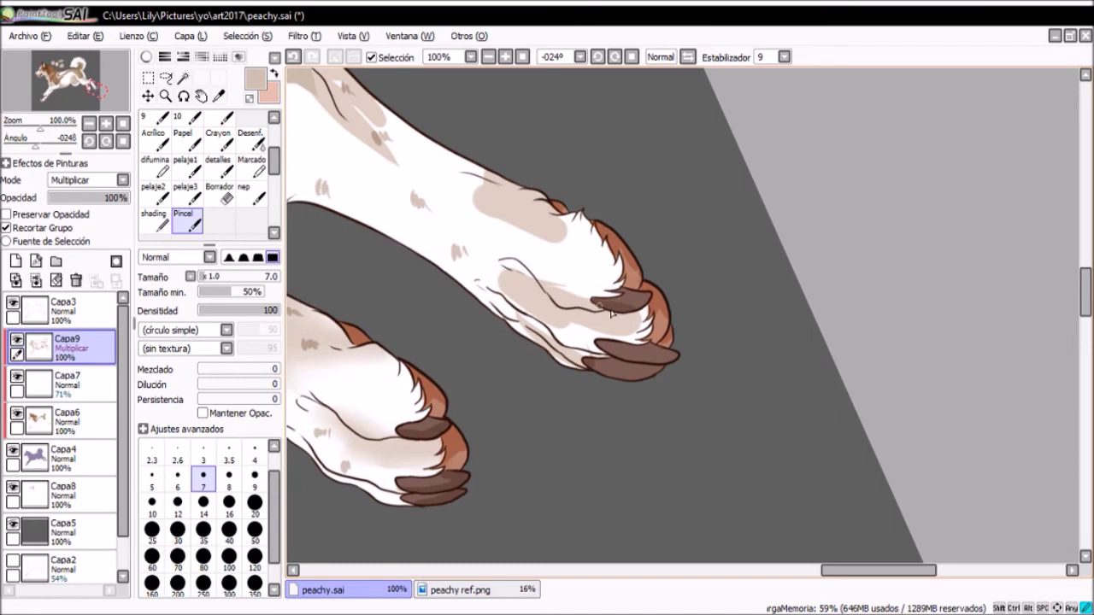
pyautogui.press('u')
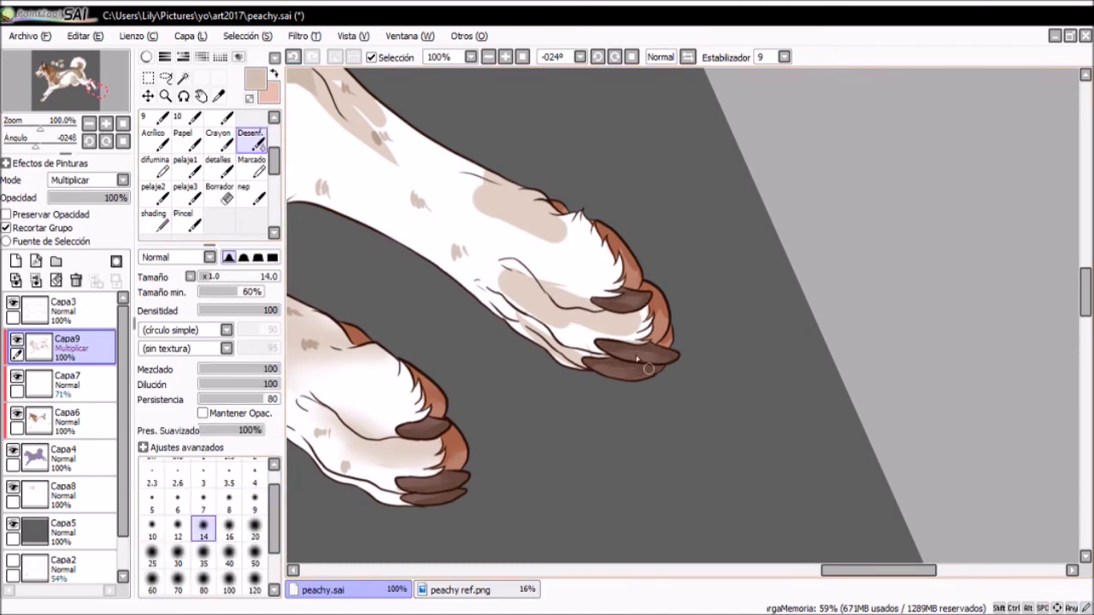
pyautogui.moveTo(529, 221)
pyautogui.mouseDown()
pyautogui.moveTo(564, 323)
pyautogui.moveTo(589, 317)
pyautogui.moveTo(370, 287)
pyautogui.moveTo(545, 249)
pyautogui.moveTo(662, 316)
pyautogui.mouseUp()
pyautogui.press(']')
pyautogui.press(']')
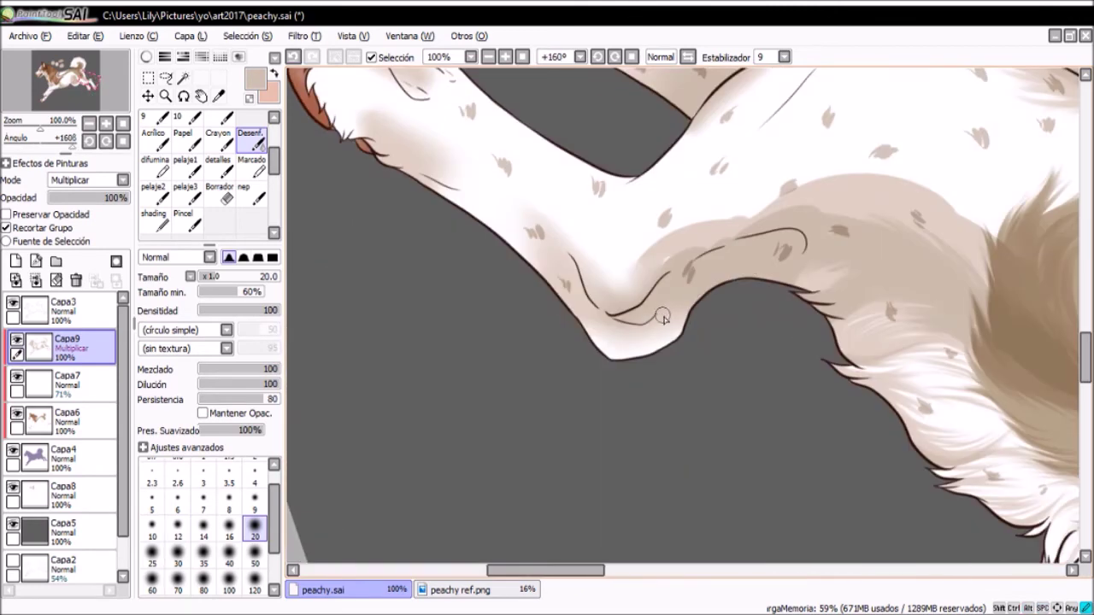
# Feather the shading on the near thigh below the tan patch with broad strokes of up to 20 px
pyautogui.hscroll(3, 579, 257)
pyautogui.press('b')
pyautogui.moveTo(584, 309)
pyautogui.mouseDown()
pyautogui.moveTo(598, 321)
pyautogui.moveTo(716, 317)
pyautogui.moveTo(598, 341)
pyautogui.mouseUp()
pyautogui.press(']')
pyautogui.press(']')
pyautogui.press(']')
pyautogui.press(']')
pyautogui.press(']')
pyautogui.press(']')
pyautogui.press(']')
pyautogui.press(']')
pyautogui.press('[')
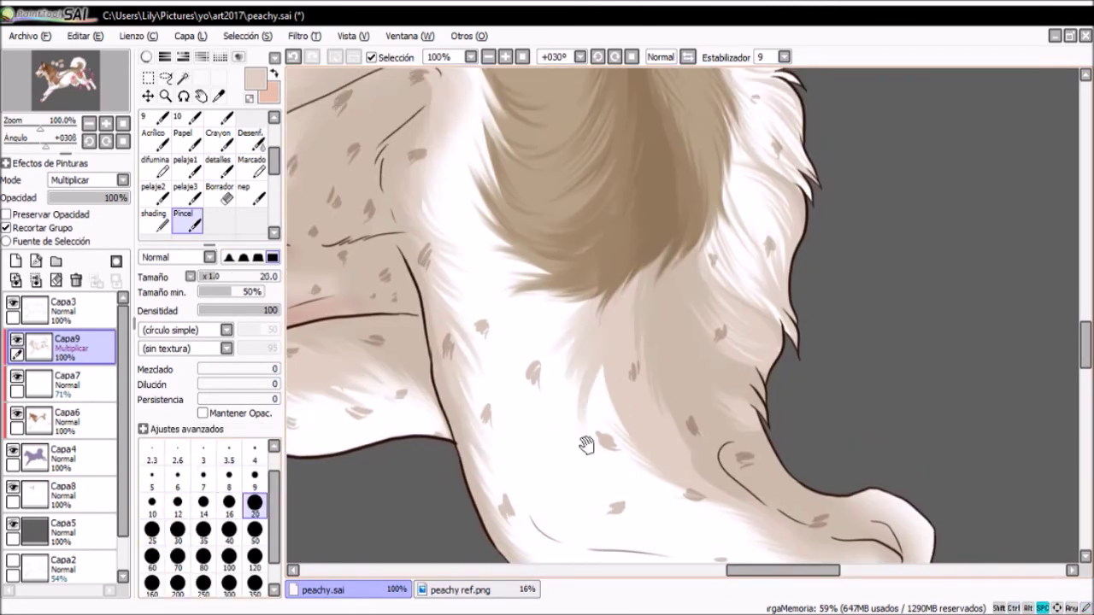
# Feather the thigh shading down toward the hock and soften it with the 20 px blur brush
pyautogui.moveTo(586, 442); pyautogui.dragTo(494, 330)
pyautogui.moveTo(572, 409)
pyautogui.mouseDown()
pyautogui.moveTo(566, 312)
pyautogui.moveTo(535, 370)
pyautogui.moveTo(555, 367)
pyautogui.moveTo(570, 327)
pyautogui.moveTo(552, 269)
pyautogui.moveTo(564, 223)
pyautogui.moveTo(581, 273)
pyautogui.moveTo(610, 261)
pyautogui.moveTo(801, 315)
pyautogui.moveTo(715, 268)
pyautogui.moveTo(569, 291)
pyautogui.moveTo(610, 328)
pyautogui.moveTo(738, 378)
pyautogui.moveTo(430, 405)
pyautogui.moveTo(488, 249)
pyautogui.mouseUp()
pyautogui.press('[')
pyautogui.press(']')
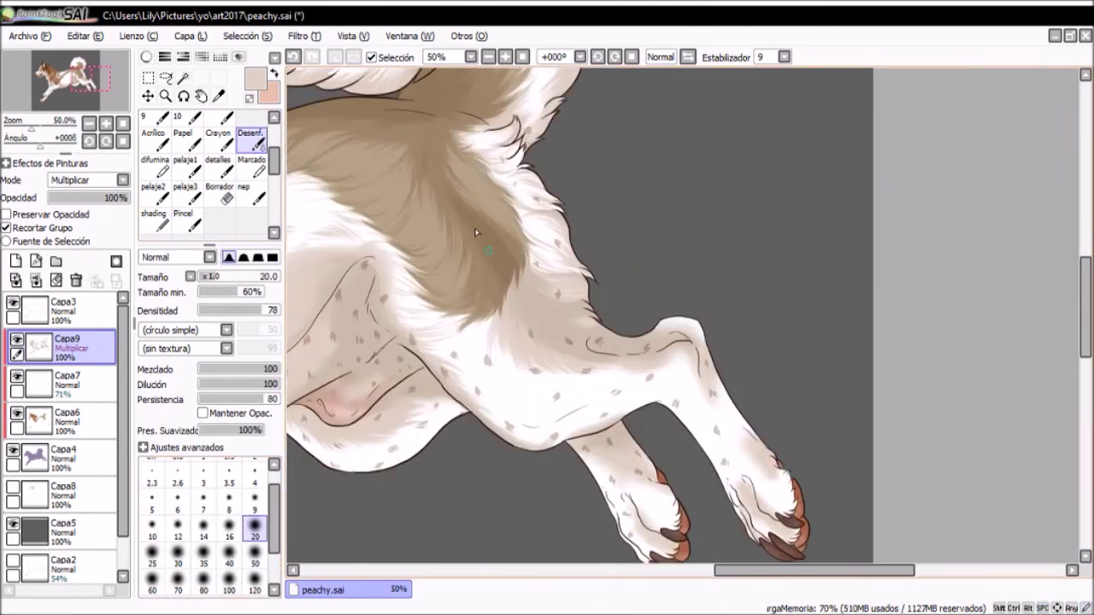
# Add 9 px fur strokes to the softened near thigh shading beneath the tan patch
pyautogui.press('b')
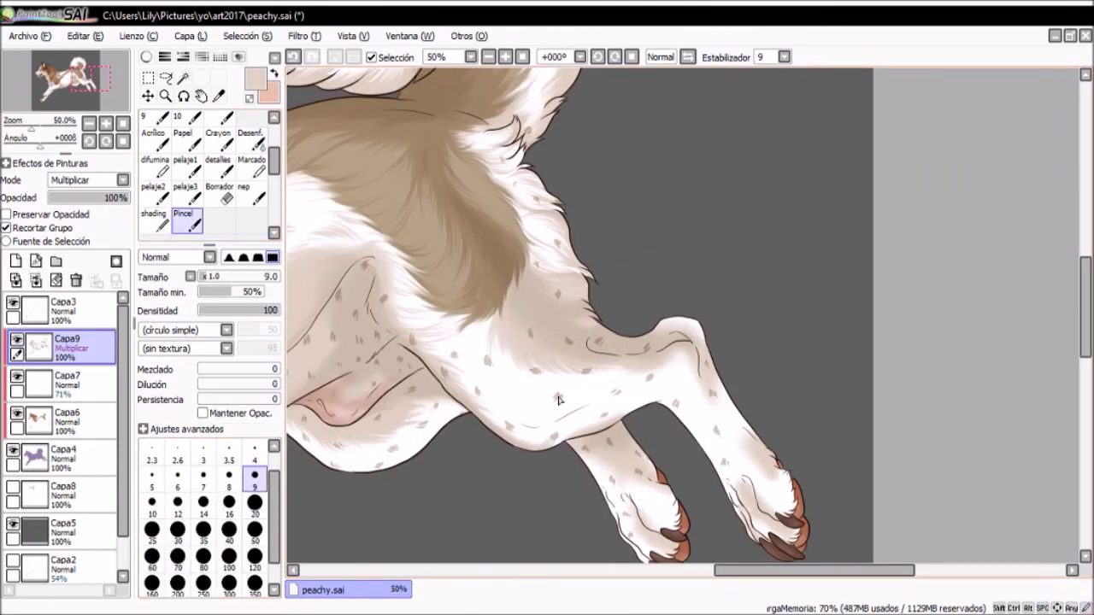
pyautogui.keyDown('alt'); pyautogui.click(475, 229); pyautogui.keyUp('alt')
pyautogui.moveTo(475, 229); pyautogui.dragTo(483, 287)
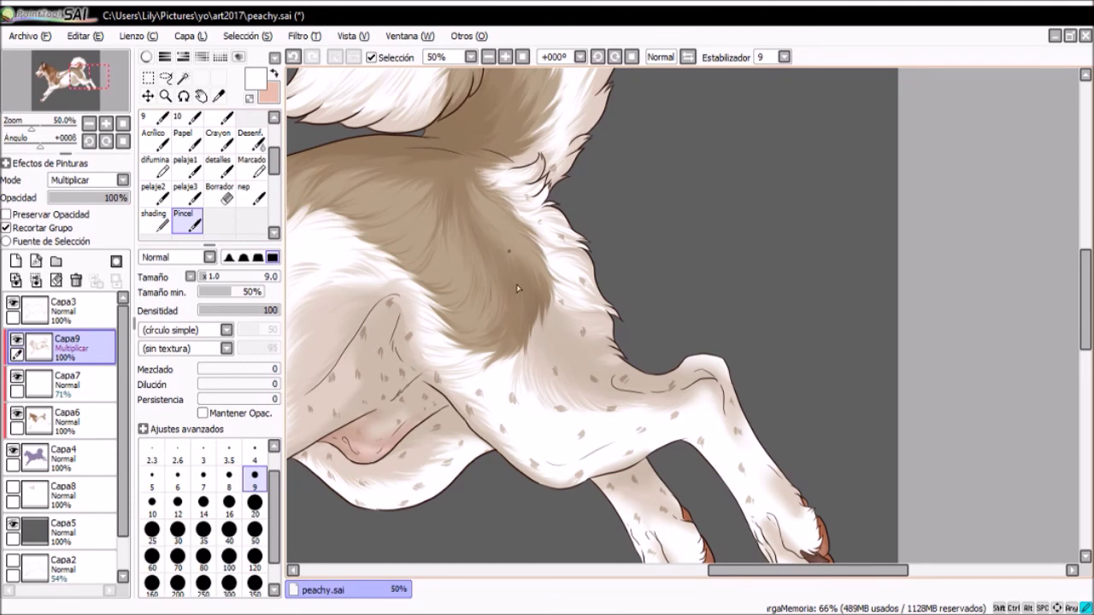
pyautogui.scroll(-1, 511, 329)
pyautogui.scroll(1, 510, 329)
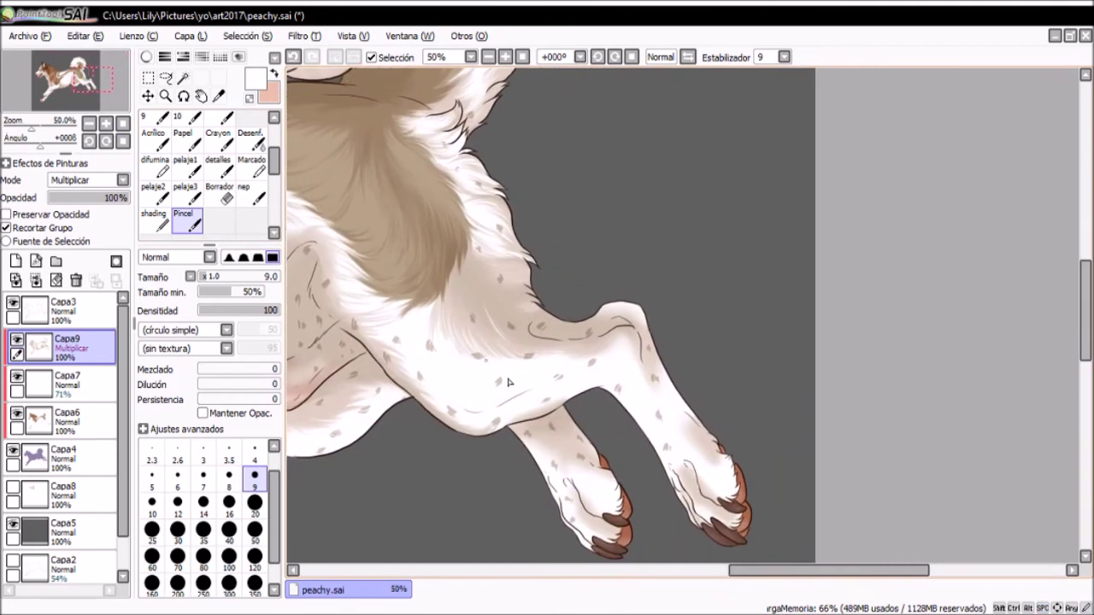
# Refine the fur strokes along the near thigh shadow's edge with colours sampled from the thigh
pyautogui.keyDown('alt'); pyautogui.click(553, 318); pyautogui.keyUp('alt')
pyautogui.moveTo(509, 295)
pyautogui.mouseDown()
pyautogui.moveTo(621, 314)
pyautogui.moveTo(636, 302)
pyautogui.moveTo(620, 298)
pyautogui.mouseUp()
pyautogui.press('[')
pyautogui.press('[')
pyautogui.moveTo(680, 331); pyautogui.dragTo(765, 250)
pyautogui.press('End')
pyautogui.scroll(3, 860, 473)
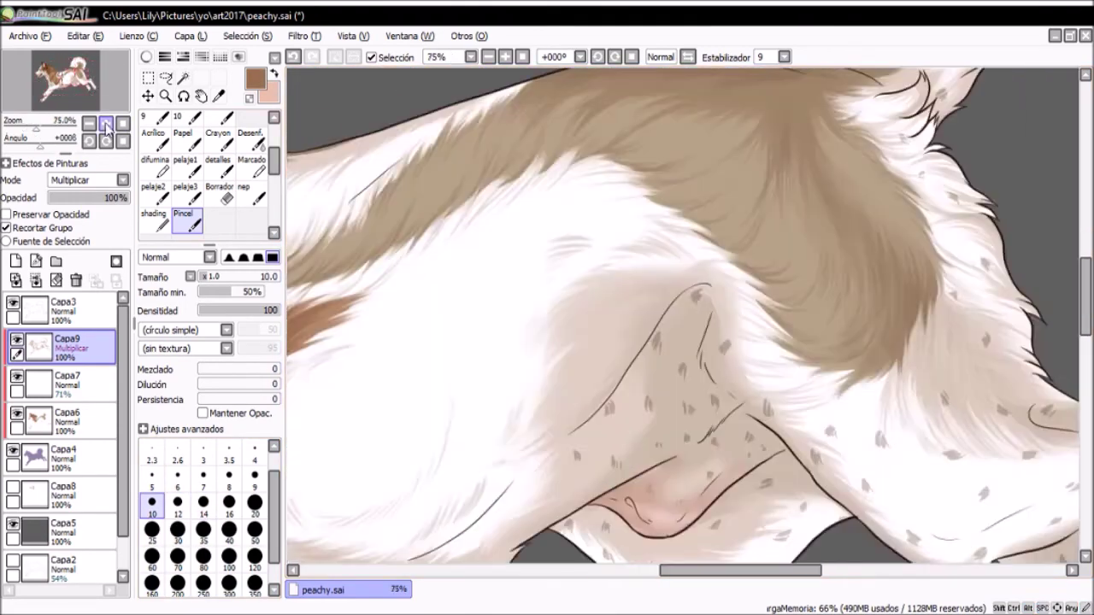
# Refine the shading on the belly, near thigh and hind leg with 10 px strokes and the 20 px blur brush
pyautogui.moveTo(412, 278); pyautogui.dragTo(647, 305)
pyautogui.moveTo(733, 263); pyautogui.dragTo(601, 308)
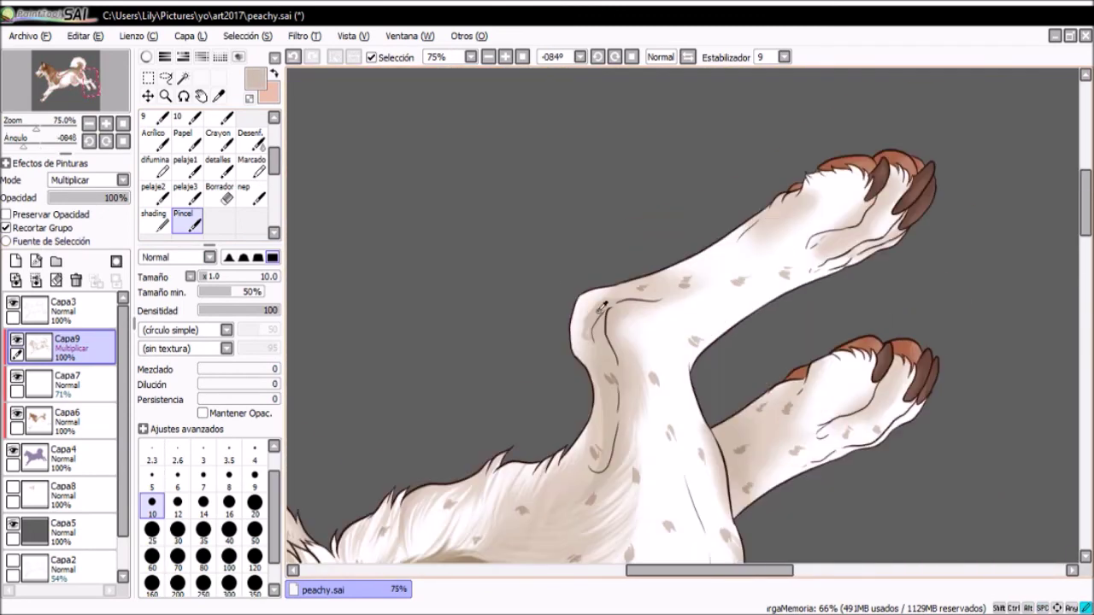
pyautogui.click(250, 139)
pyautogui.press('End')
pyautogui.scroll(-3, 598, 325)
pyautogui.moveTo(664, 261); pyautogui.dragTo(664, 333)
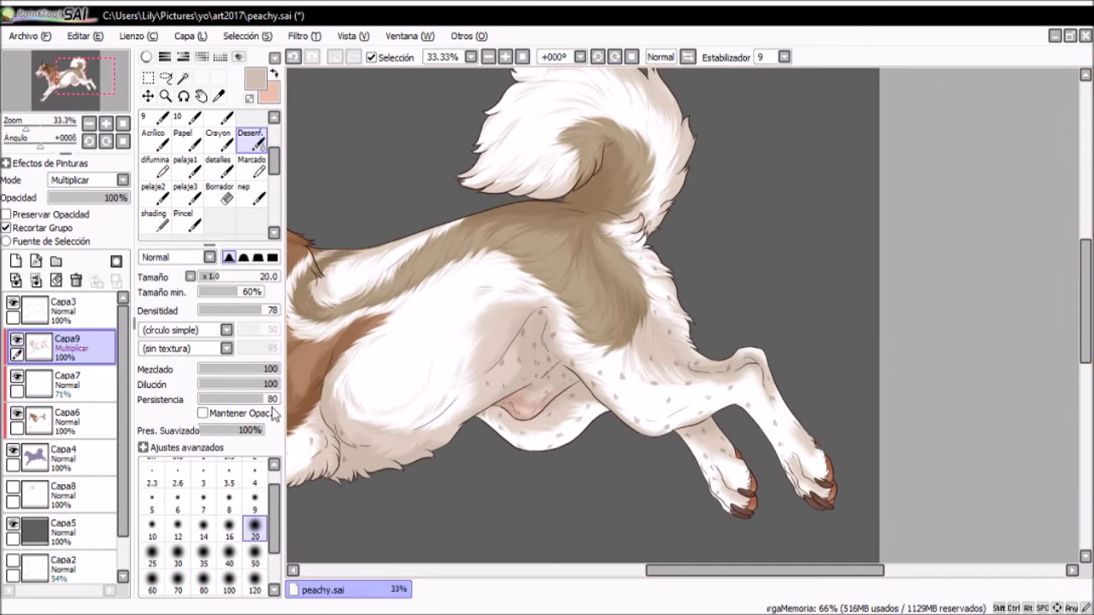
# Add a new clipped Multiply layer directly above the existing shading layer
pyautogui.click(15, 260)
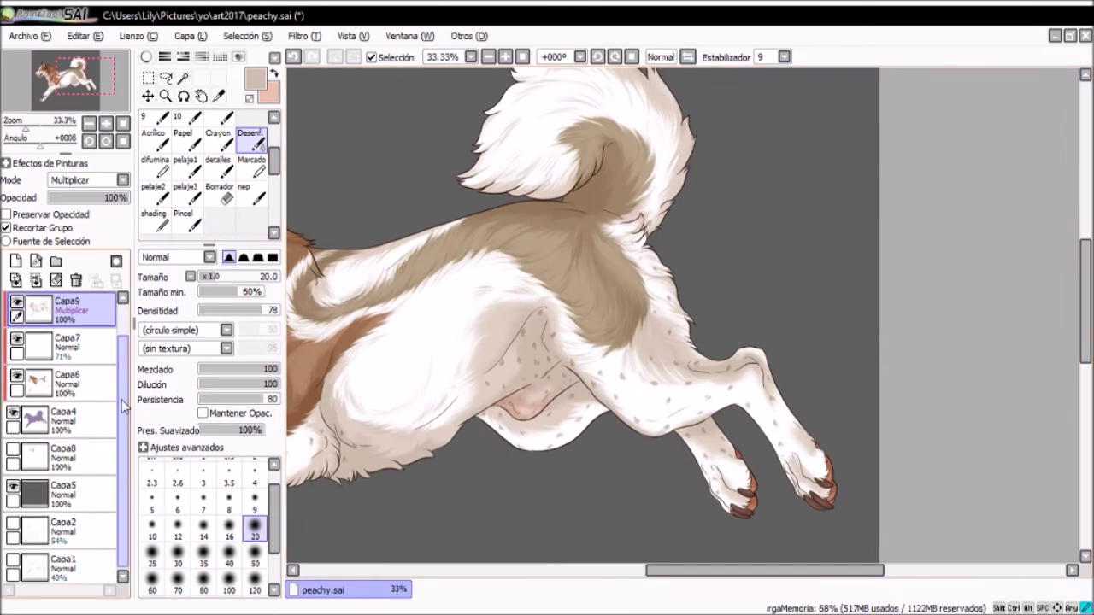
pyautogui.scroll(-1, 293, 244)
pyautogui.scroll(-2, 723, 449)
# Paint broad pale beige shading over the husky's neck, torso and haunches with a 120 px brush
pyautogui.click(146, 56)
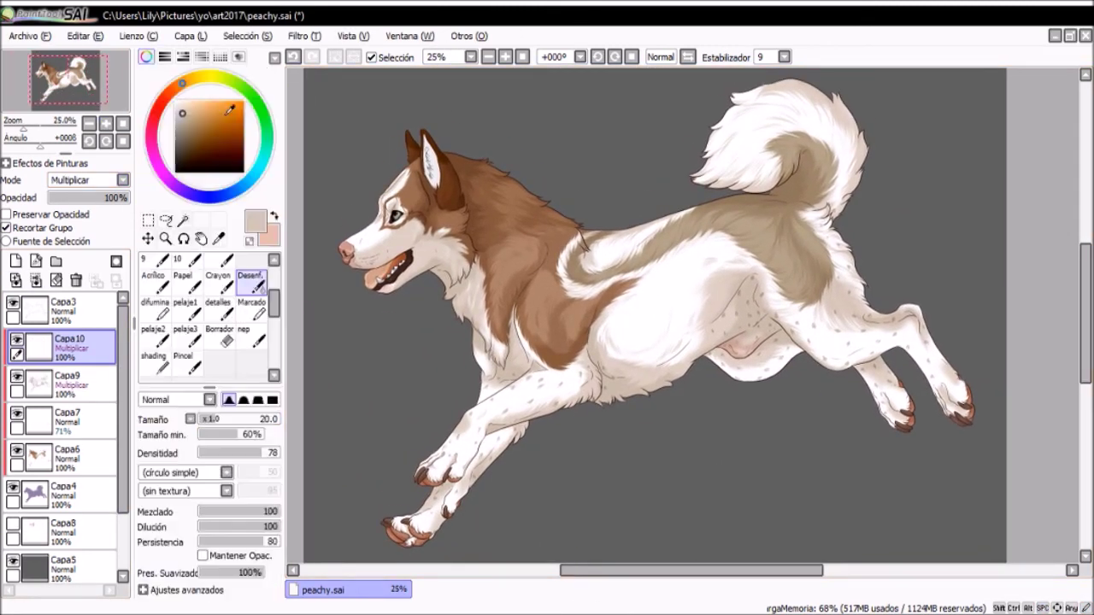
pyautogui.click(187, 363)
pyautogui.click(146, 57)
pyautogui.click(255, 555)
pyautogui.moveTo(538, 282); pyautogui.dragTo(581, 359)
pyautogui.moveTo(683, 230)
pyautogui.mouseDown()
pyautogui.moveTo(598, 247)
pyautogui.moveTo(564, 324)
pyautogui.mouseUp()
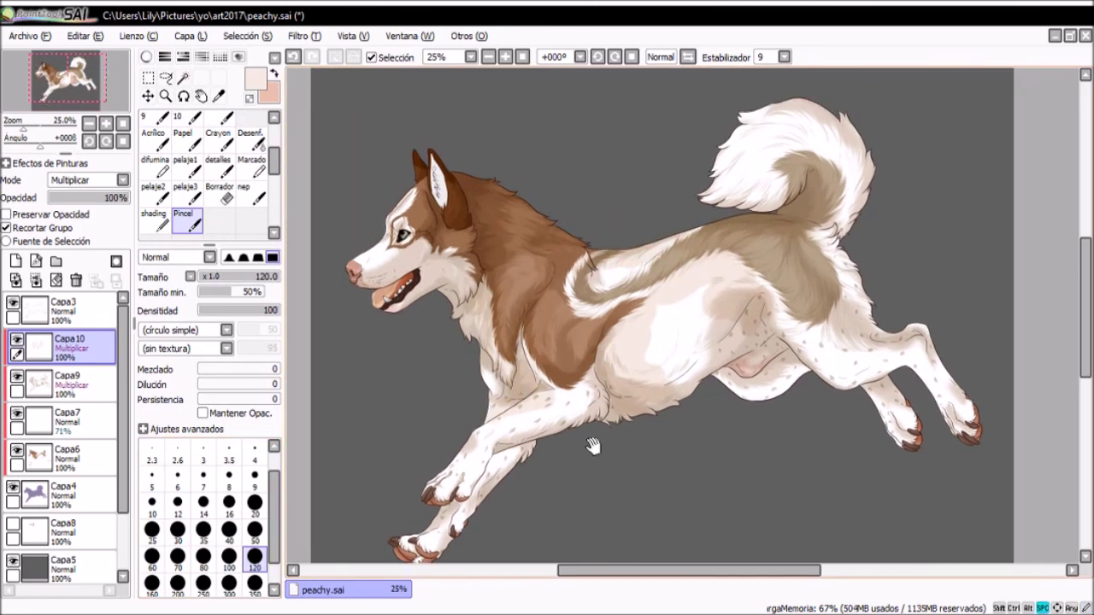
# Soften the broad body shading with the 120 px blur brush in Normal mode, and return the layer to Multiply
pyautogui.press('b')
pyautogui.moveTo(598, 256); pyautogui.dragTo(555, 205)
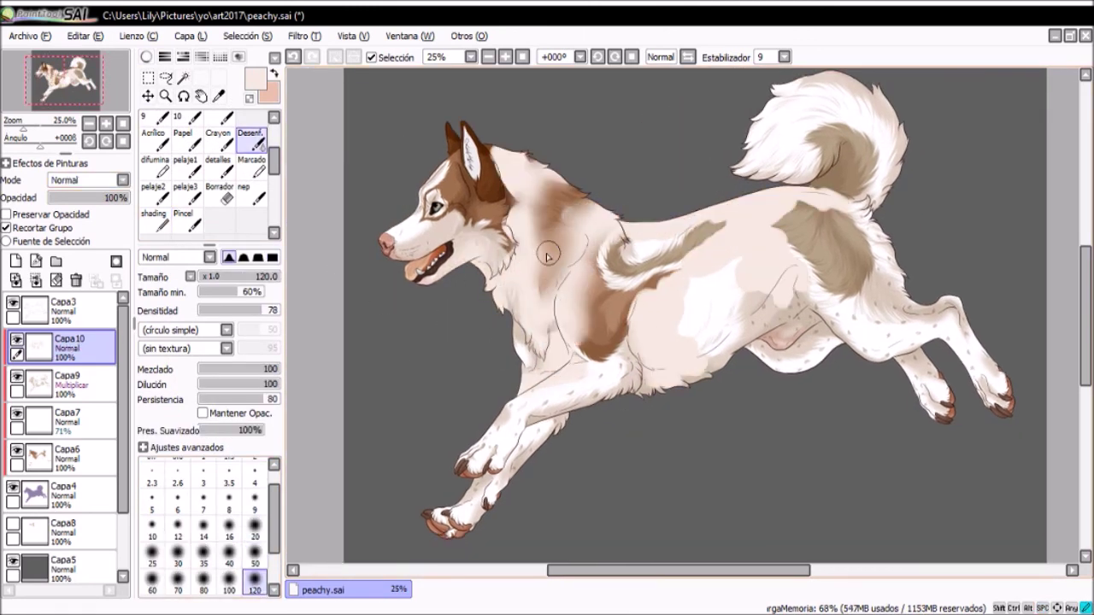
pyautogui.moveTo(513, 153); pyautogui.dragTo(530, 248)
pyautogui.moveTo(684, 376); pyautogui.dragTo(700, 239)
pyautogui.moveTo(786, 197); pyautogui.dragTo(825, 278)
pyautogui.press('Down')
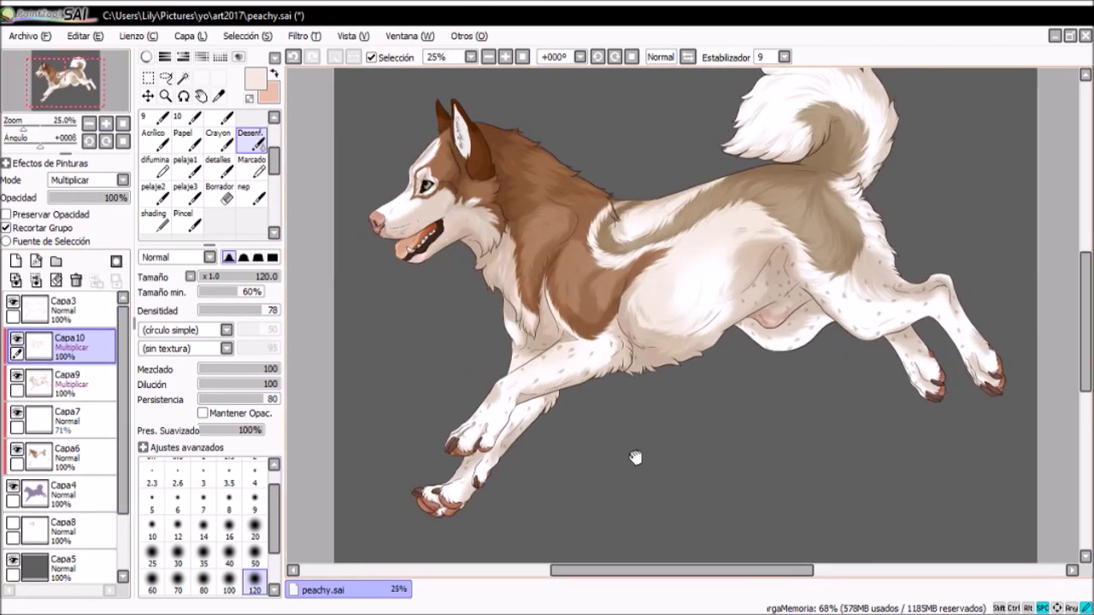
# Fill the grey background layer with a muted greyish brown
pyautogui.scroll(-1, 635, 456)
pyautogui.click(59, 564)
pyautogui.click(146, 56)
pyautogui.moveTo(208, 180); pyautogui.dragTo(180, 139)
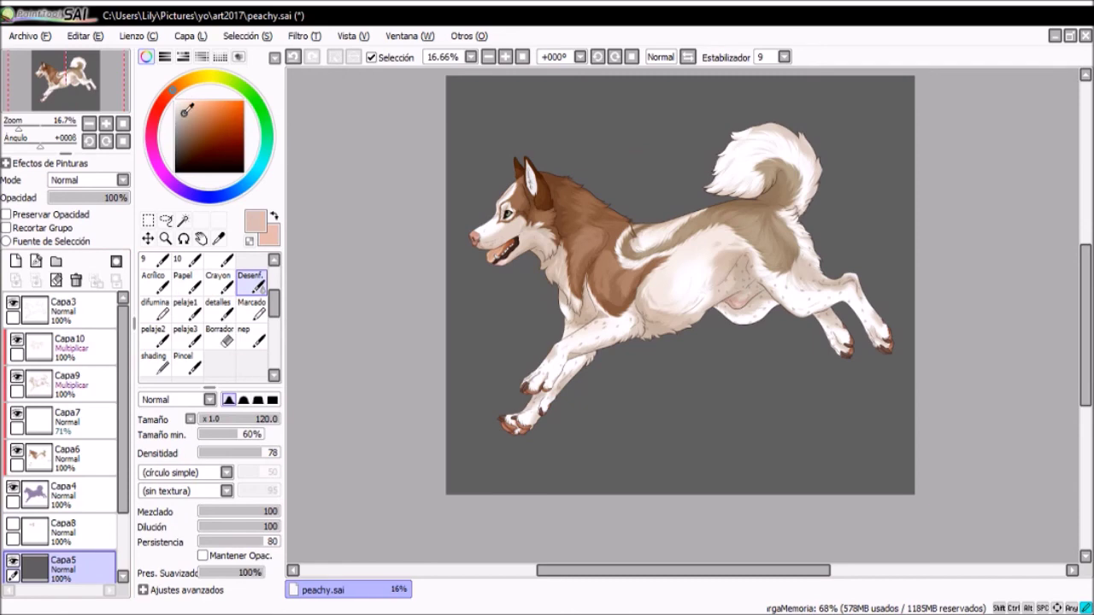
pyautogui.press('g')
pyautogui.click(487, 334)
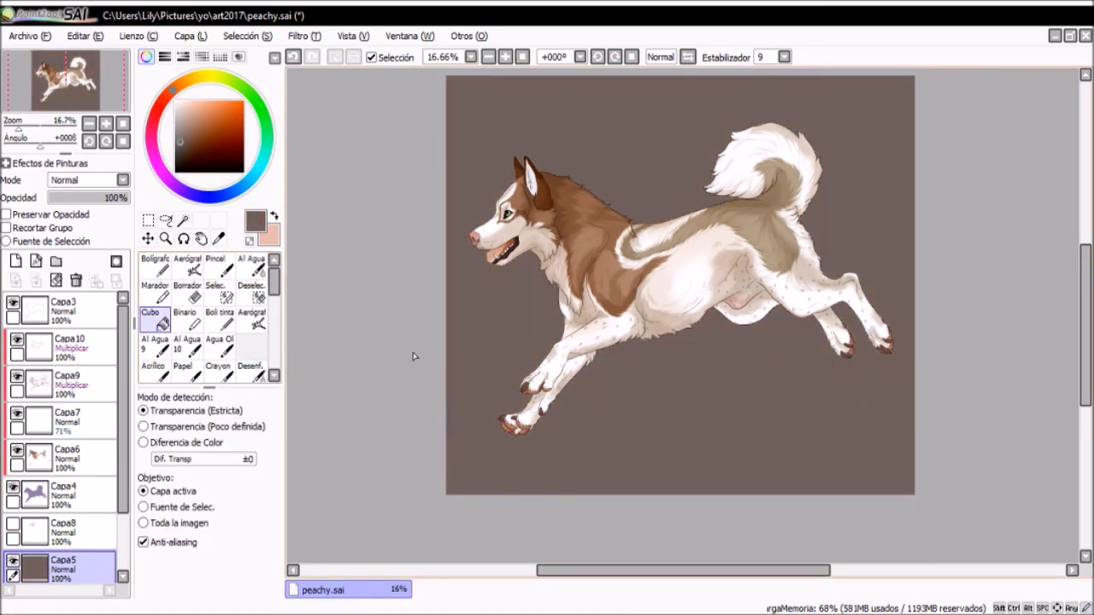
# Fill the background layer with dark brown and set the paw reflection layer's opacity to 45%
pyautogui.click(13, 562)
pyautogui.scroll(-2, 59, 512)
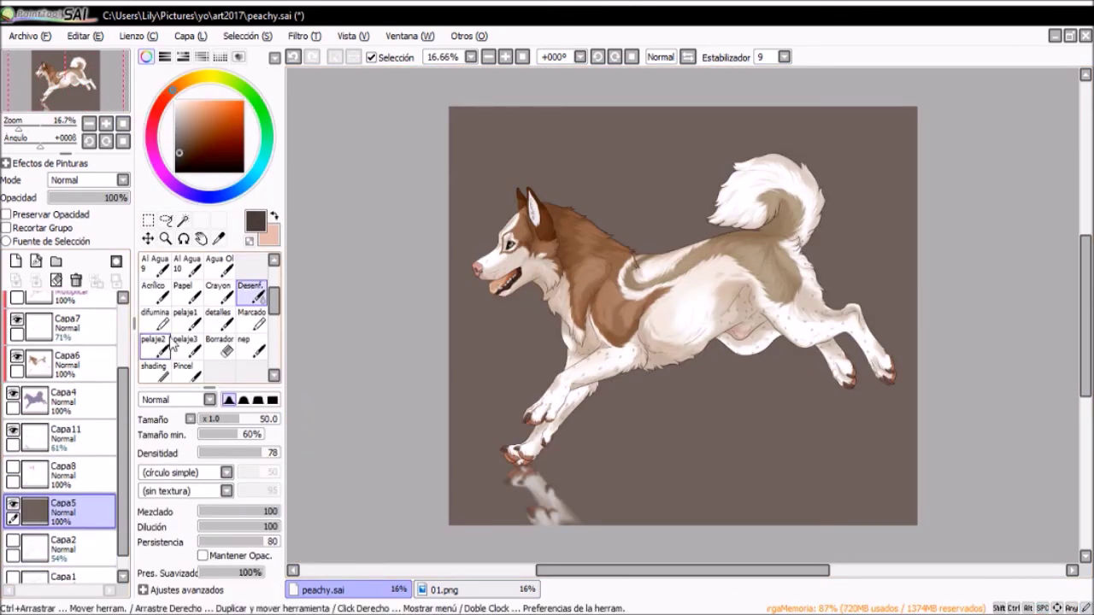
pyautogui.click(451, 466)
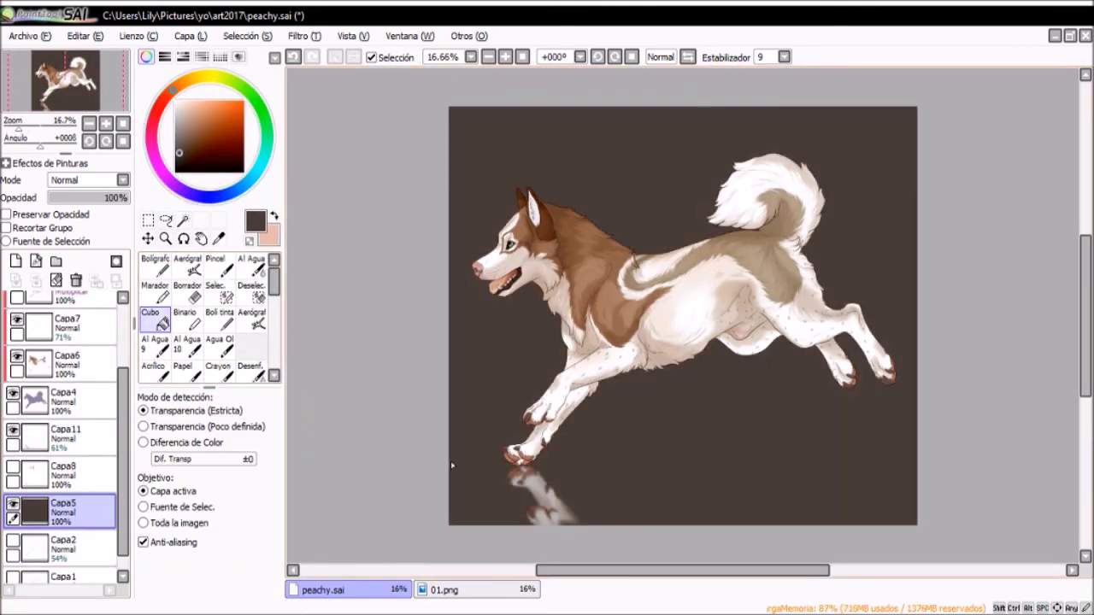
pyautogui.moveTo(98, 198); pyautogui.dragTo(86, 200)
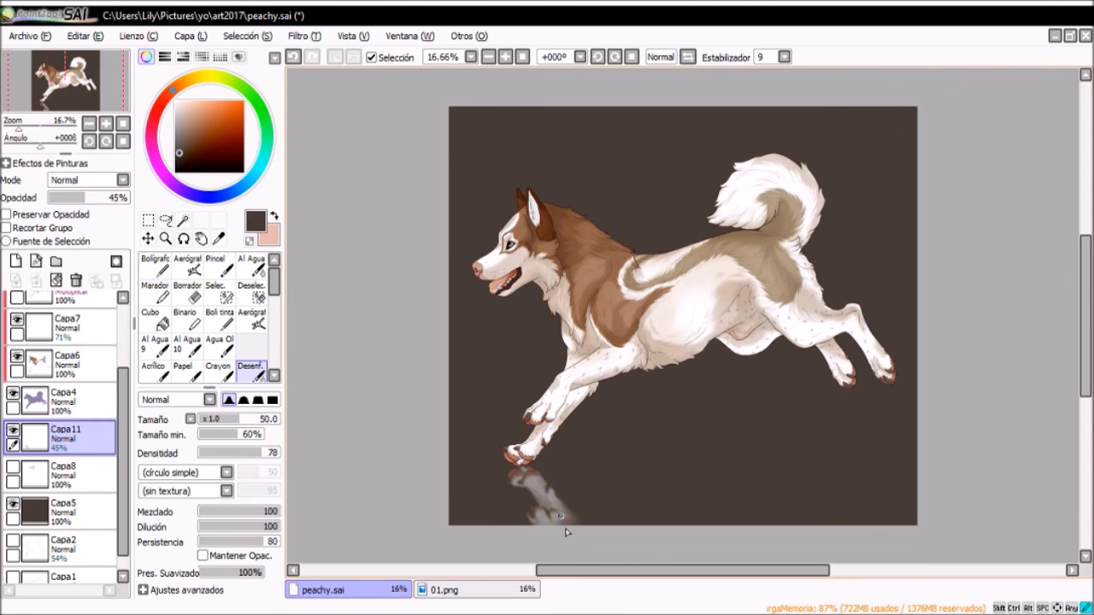